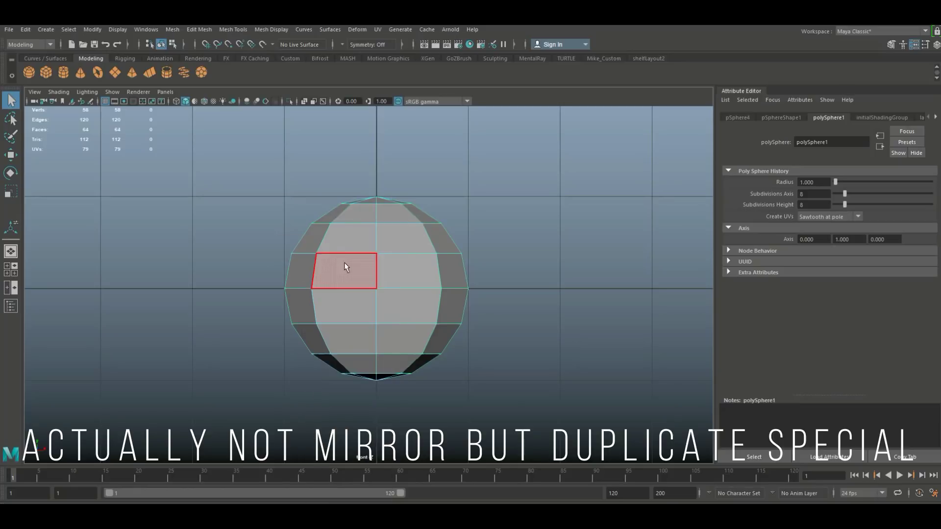
Step: Marquee-select the left-half faces of the 8x8 polygon sphere in front view
left_click_drag(217, 168, 371, 473)
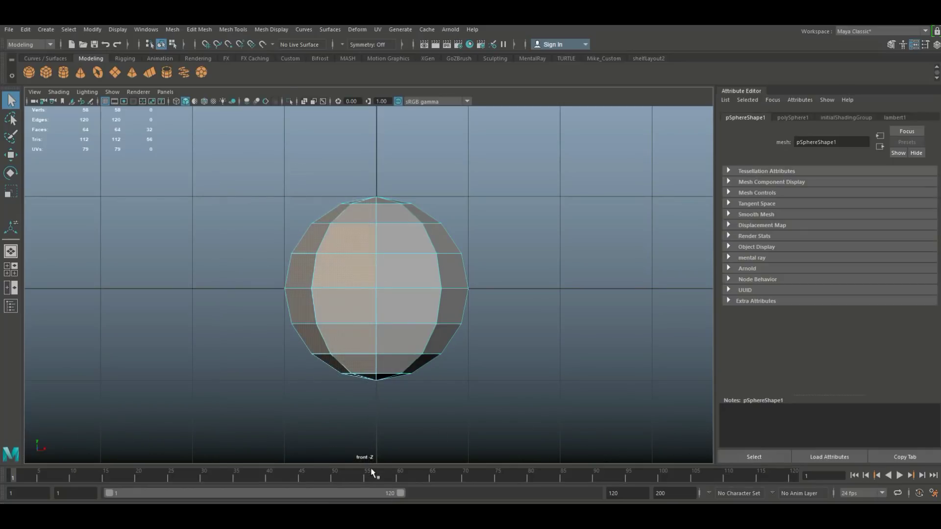
Step: Delete the left-half faces and pull the top four vertex rows inward along X
key("Delete")
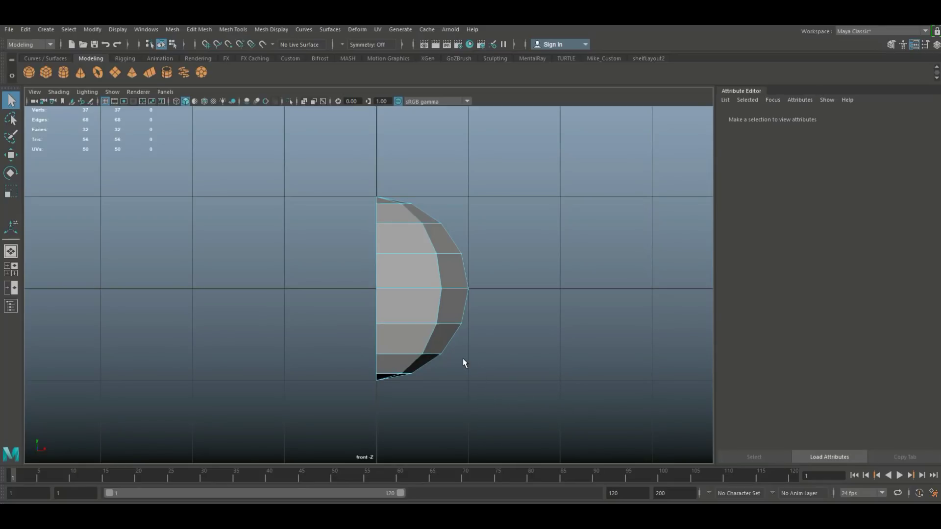
right_click_drag(409, 219, 367, 221)
left_click_drag(410, 213, 410, 213)
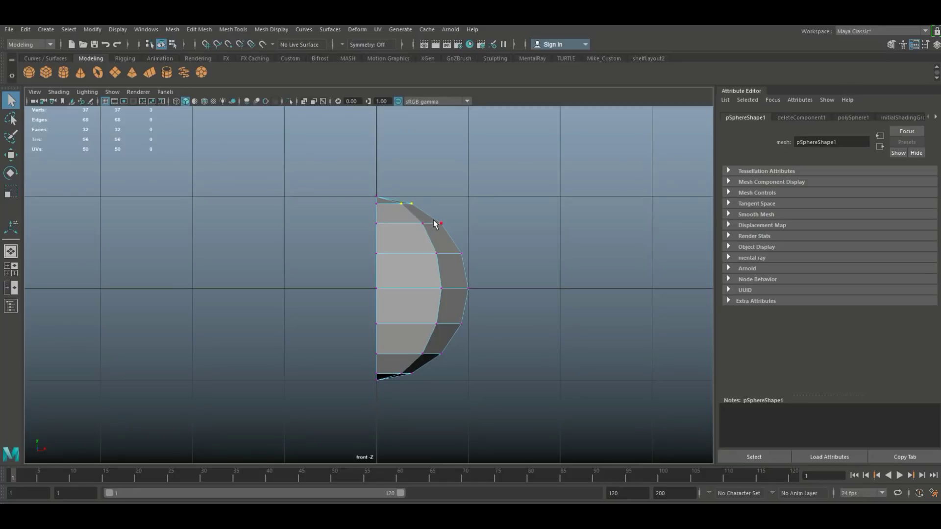
key("w")
left_click_drag(453, 207, 440, 204)
mouse_move(461, 234)
left_mouse_down()
mouse_move(475, 223)
mouse_move(457, 232)
left_mouse_up()
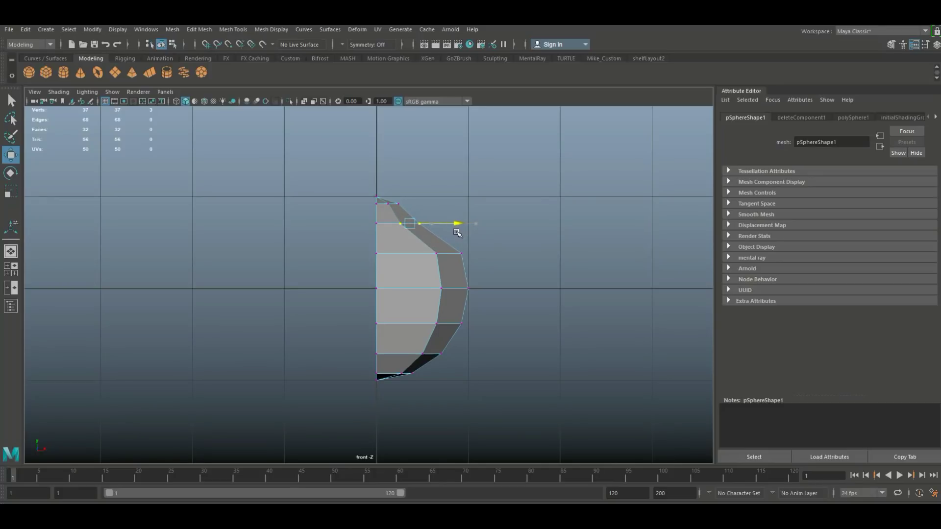
left_click_drag(496, 267, 476, 262)
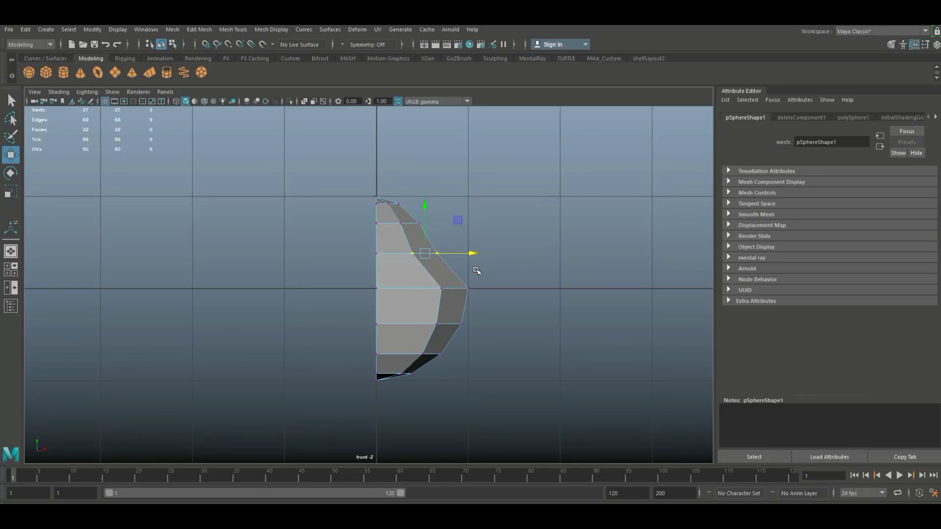
left_click_drag(494, 304, 498, 293)
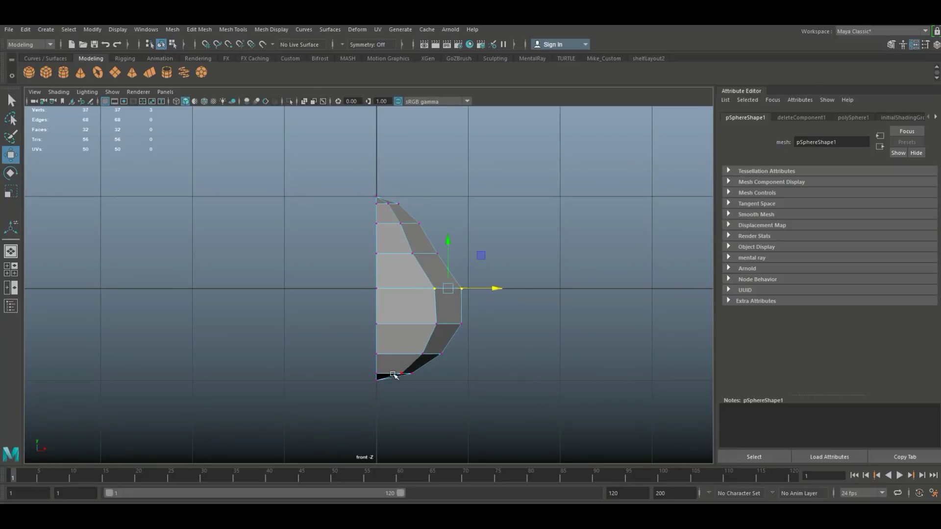
Step: Reselect the lower, middle and upper vertex pairs and pull the upper row further inward
left_click_drag(416, 346, 489, 354)
left_click_drag(450, 320, 483, 293)
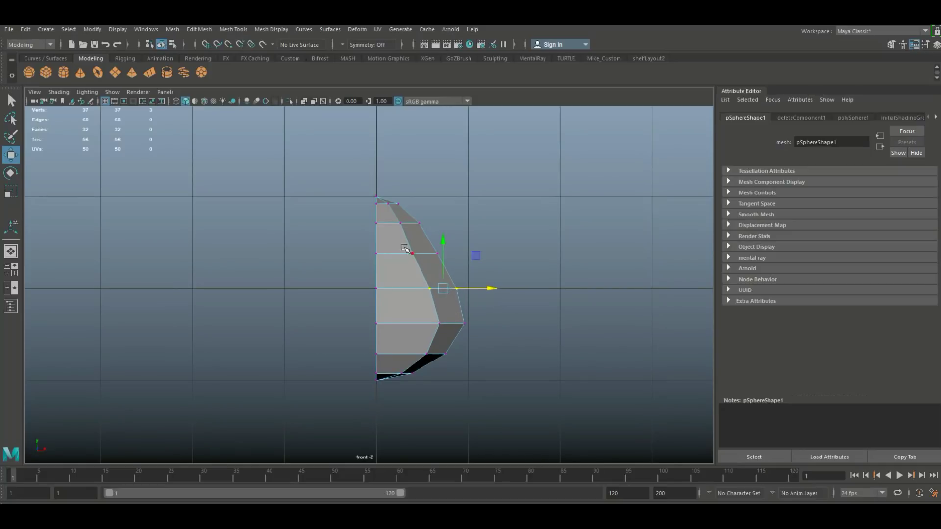
left_click_drag(449, 263, 468, 255)
left_click_drag(394, 218, 445, 229)
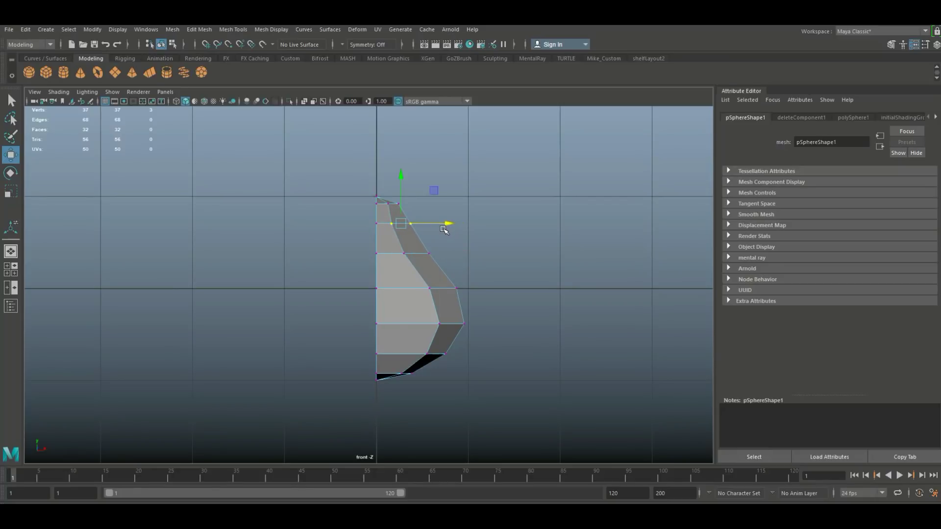
left_click(16, 270)
key("space")
left_click_drag(558, 302, 420, 302, "alt")
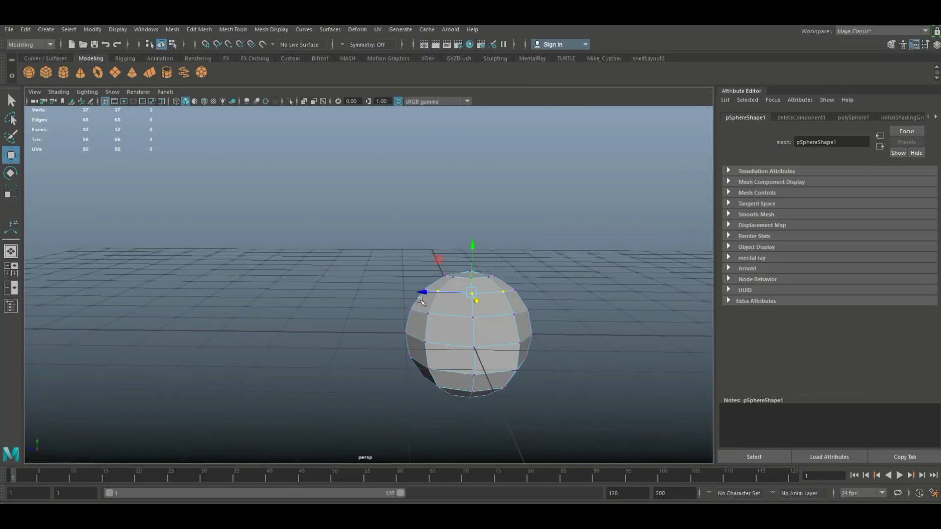
Step: In the maximized side view, push the left-side and bottom-left vertices outward
left_click(12, 269)
scroll(530, 410, "down", 4)
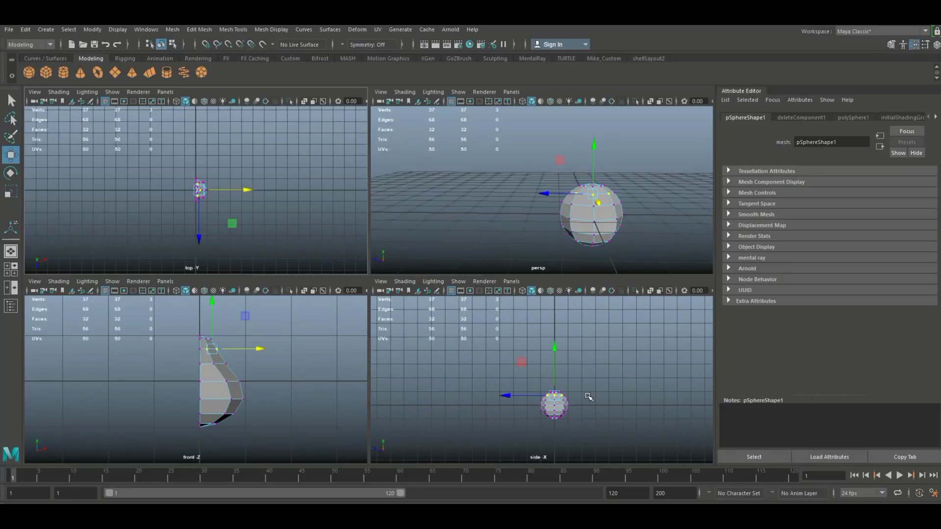
key("space")
scroll(479, 377, "up", 3)
middle_click_drag(496, 372, 486, 279, "alt")
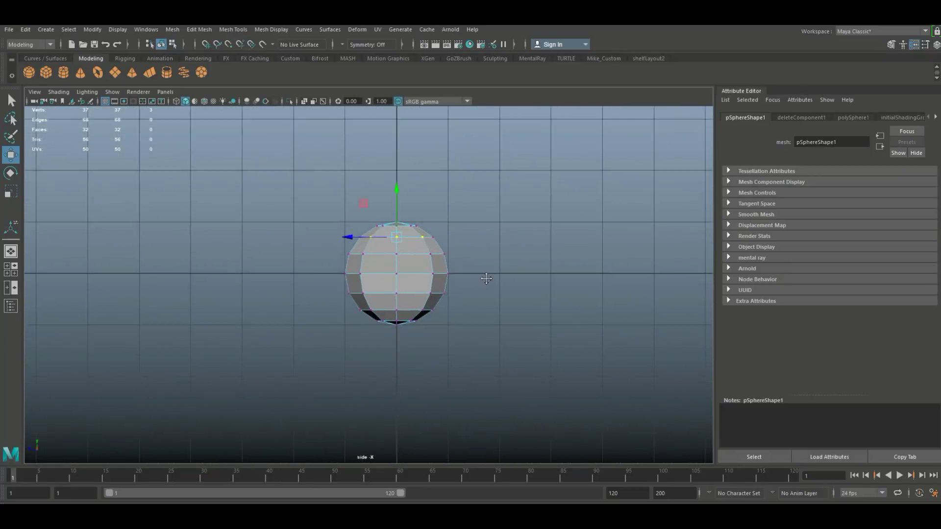
scroll(500, 305, "up", 4)
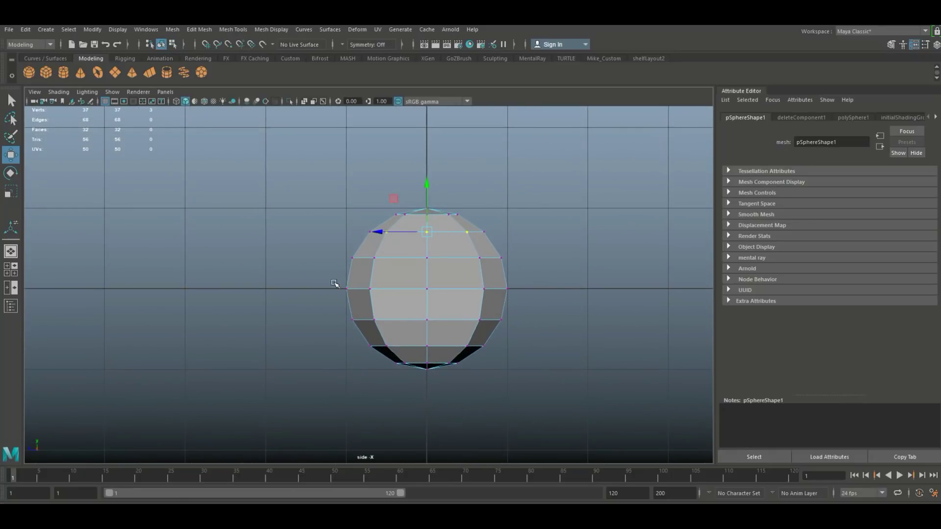
left_click_drag(354, 317, 396, 357)
left_click_drag(324, 318, 300, 326)
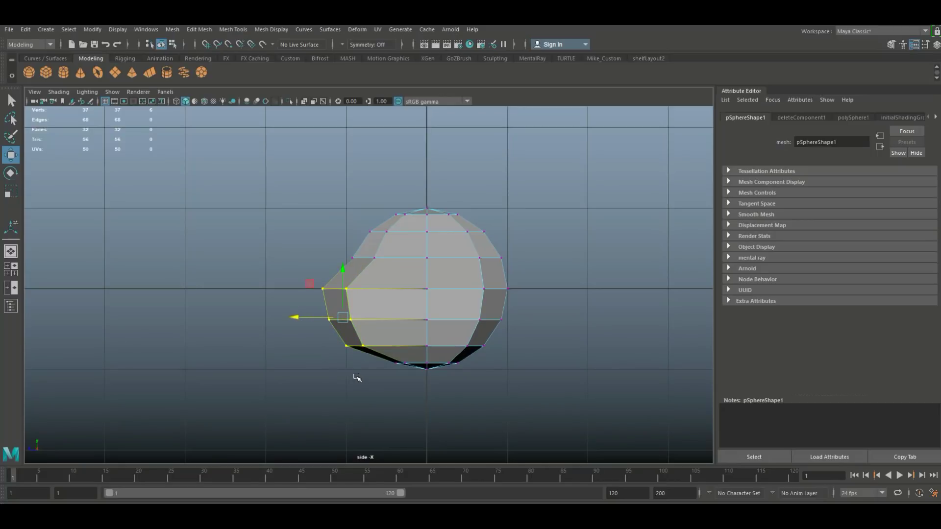
left_click_drag(330, 340, 379, 355)
mouse_move(309, 347)
left_mouse_down()
mouse_move(321, 354)
mouse_move(313, 362)
left_mouse_up()
Step: Push the middle-left and upper-left vertex pairs inward to dent the upper front
left_click_drag(314, 316, 377, 332)
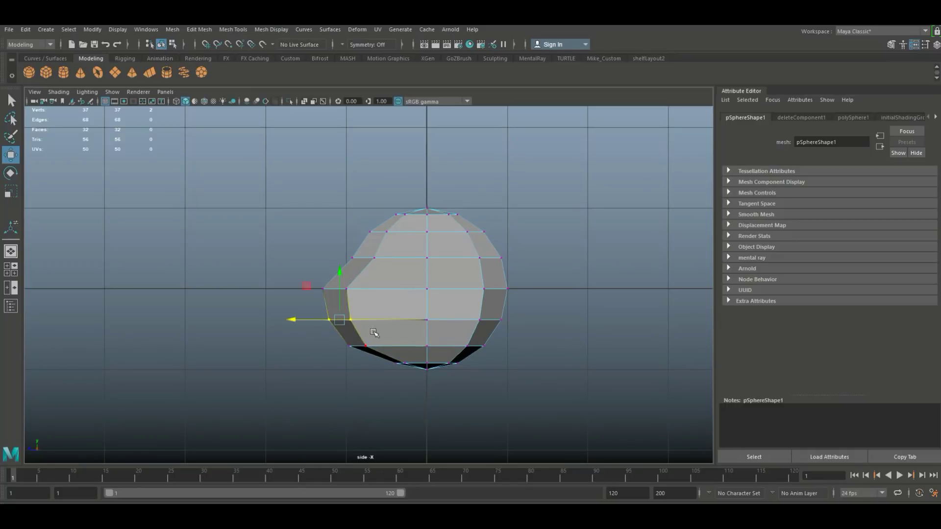
left_click_drag(297, 321, 295, 321)
left_click_drag(301, 277, 362, 292)
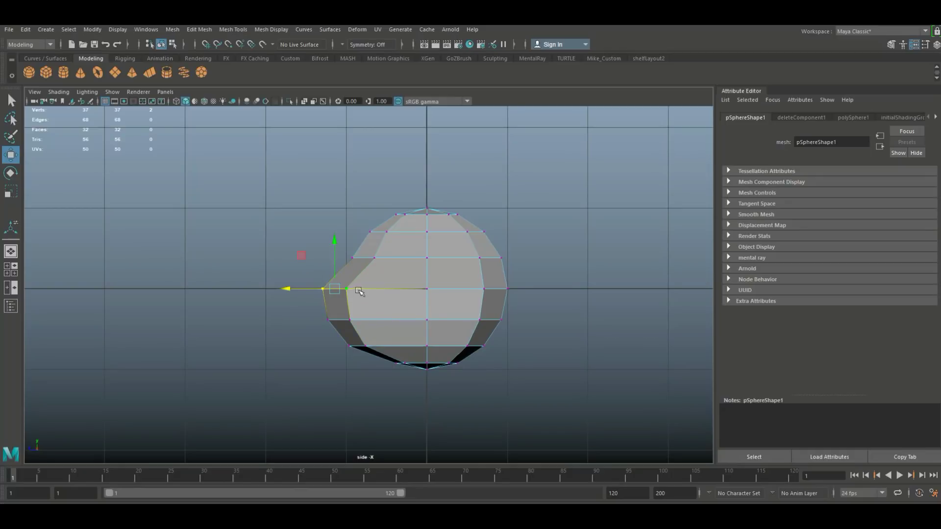
left_click_drag(294, 290, 348, 290)
left_click_drag(330, 252, 410, 271)
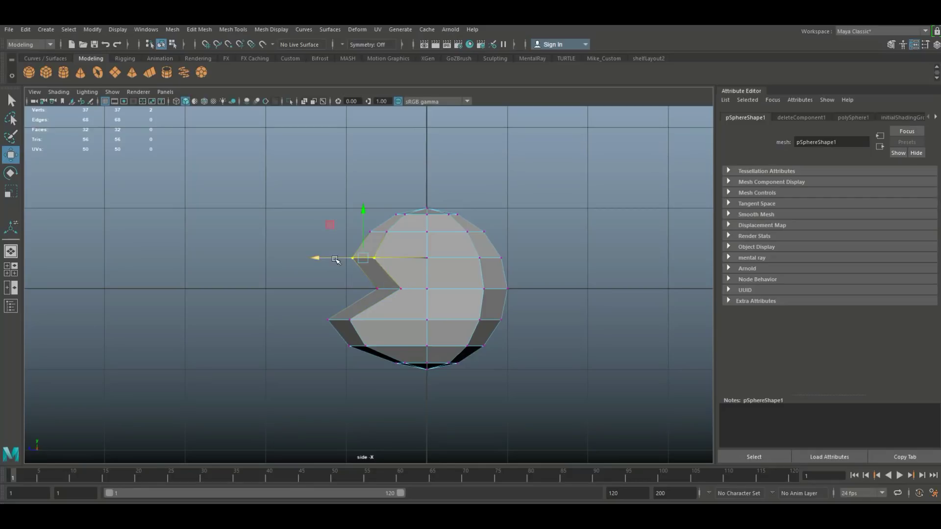
left_click_drag(321, 259, 401, 243)
left_click_drag(343, 235, 367, 241)
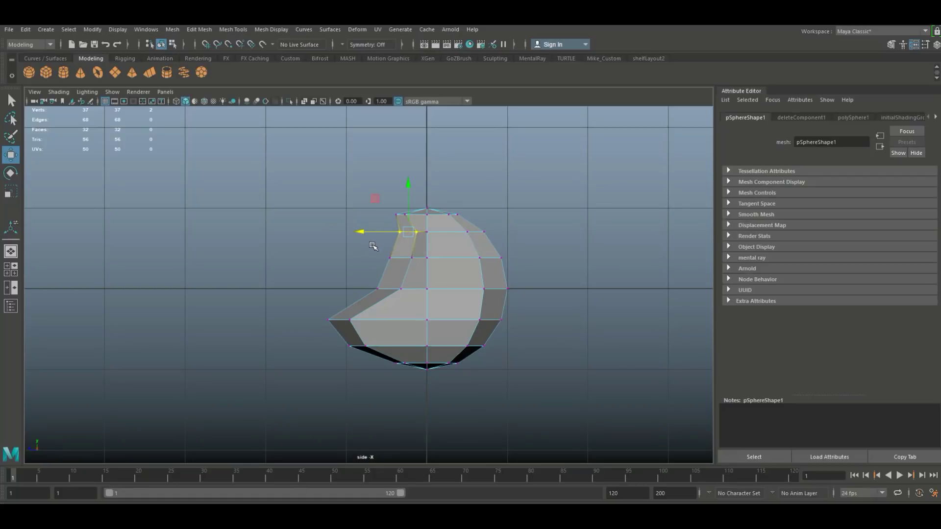
left_click_drag(377, 202, 416, 219)
key("ctrl+z")
left_click_drag(353, 216, 366, 220)
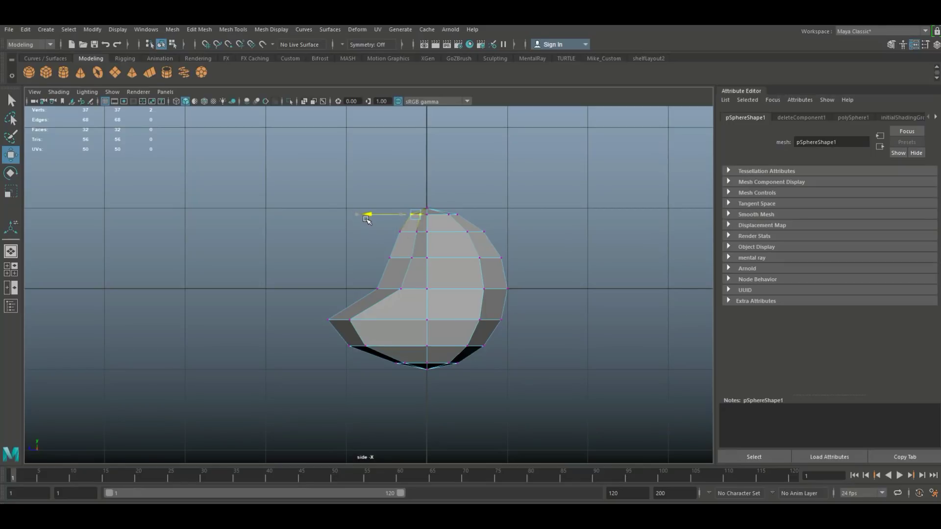
Step: Pull the upper vertices outward and shift the lower-left vertices inward to round the profile
left_click_drag(420, 238, 374, 233)
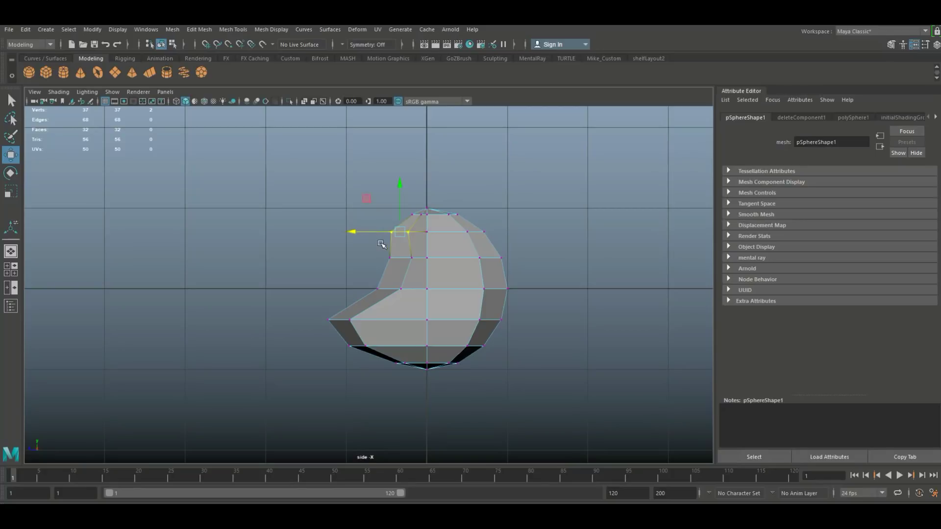
left_click_drag(418, 269, 371, 260)
left_click_drag(416, 304, 363, 289)
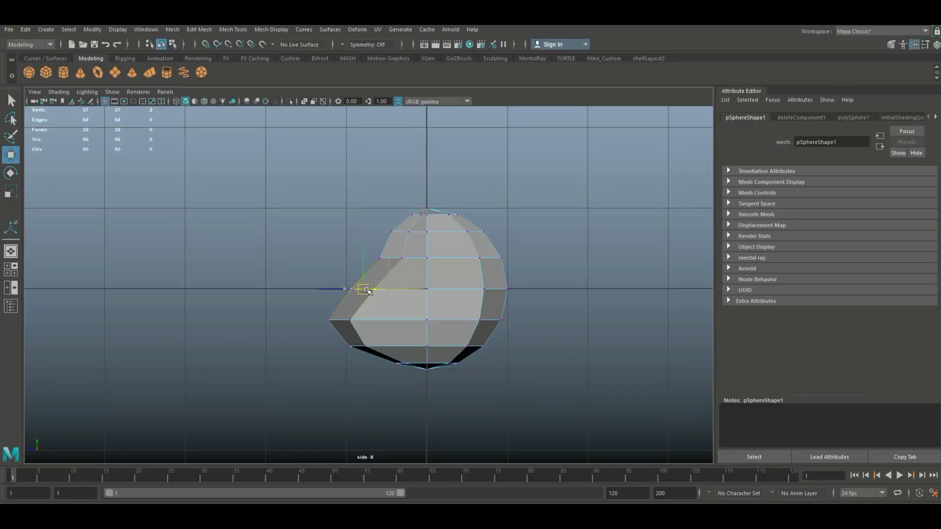
left_click_drag(349, 328, 394, 362)
left_click_drag(319, 347, 326, 348)
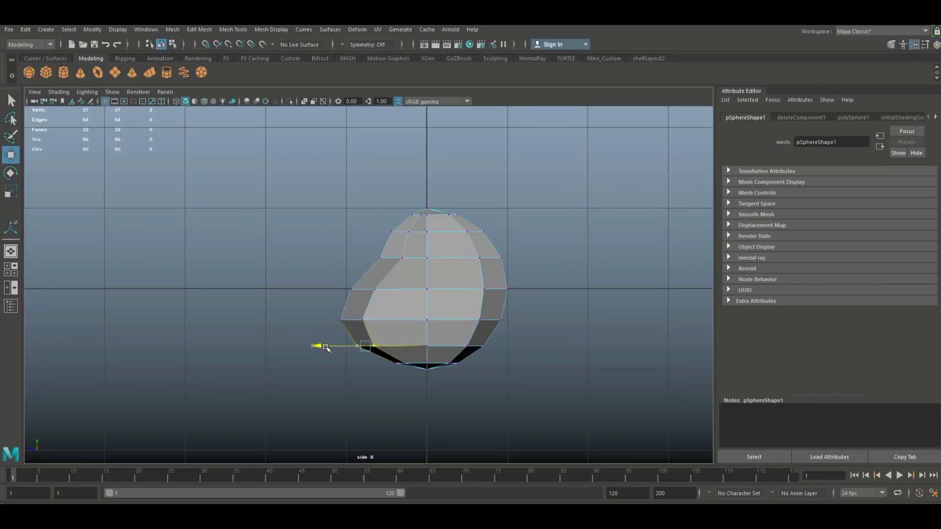
key("space")
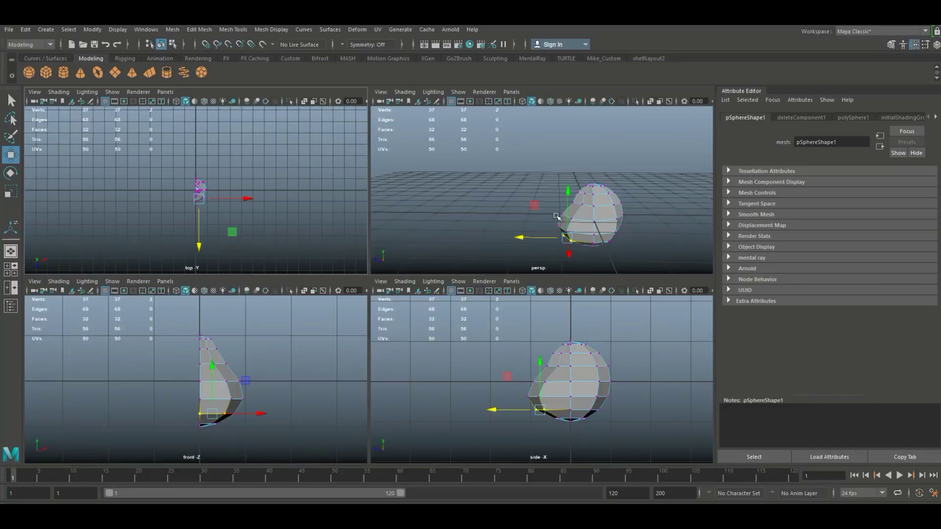
Step: Check the whole mesh in smooth preview (3), then return to the faceted look (1)
key("space")
left_click_drag(549, 343, 494, 361, "alt")
right_click_drag(428, 252, 449, 231)
key("3")
mouse_move(503, 319)
left_mouse_down("alt")
mouse_move(489, 330)
mouse_move(422, 311)
mouse_move(508, 332)
left_mouse_up("alt")
key("1")
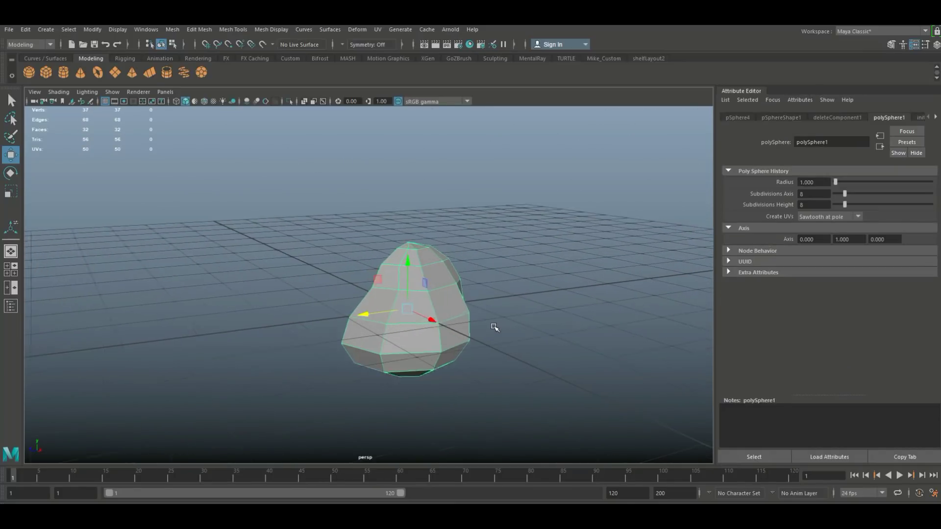
scroll(482, 350, "up", 2)
mouse_move(486, 364)
left_mouse_down("alt")
mouse_move(563, 347)
mouse_move(548, 355)
mouse_move(544, 311)
mouse_move(505, 326)
mouse_move(520, 336)
mouse_move(495, 366)
mouse_move(492, 349)
mouse_move(503, 356)
mouse_move(511, 344)
mouse_move(504, 361)
left_mouse_up("alt")
scroll(503, 362, "up", 3)
Step: Extrude an underside face with Ctrl+E and pull it down and outward
right_click_drag(399, 327, 403, 268)
left_click(396, 326)
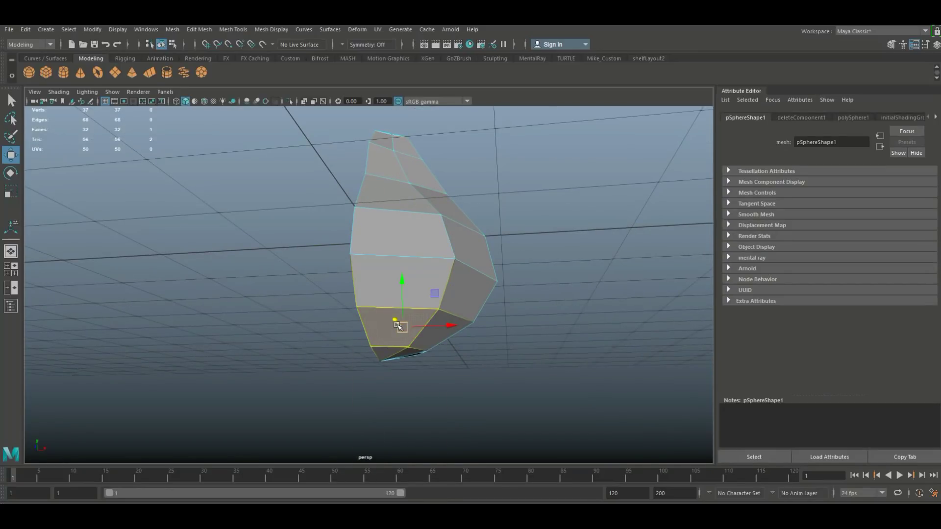
left_click_drag(489, 358, 483, 336, "alt")
mouse_move(582, 347)
left_mouse_down("alt")
mouse_move(586, 370)
mouse_move(571, 355)
left_mouse_up("alt")
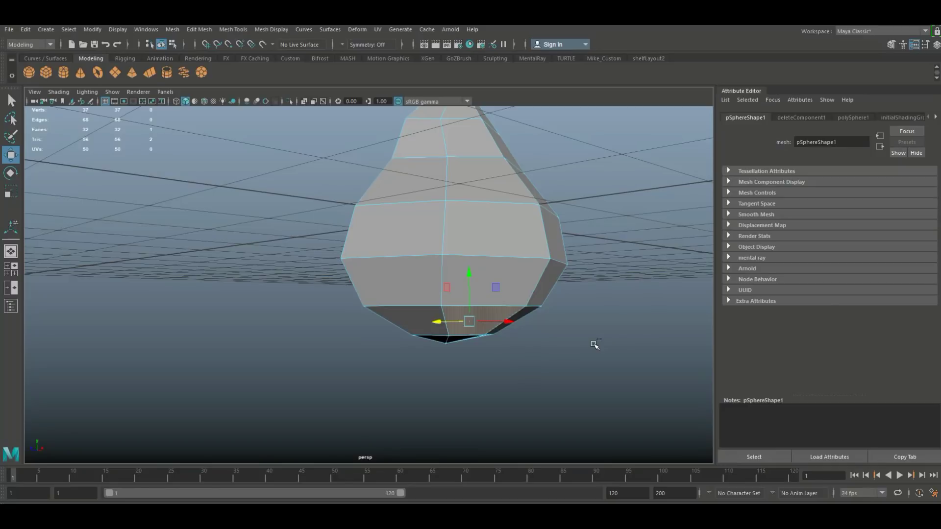
key("ctrl+e")
key("w")
left_click_drag(643, 335, 494, 366, "alt")
left_click_drag(416, 294, 449, 325)
left_click_drag(469, 356, 416, 324, "alt")
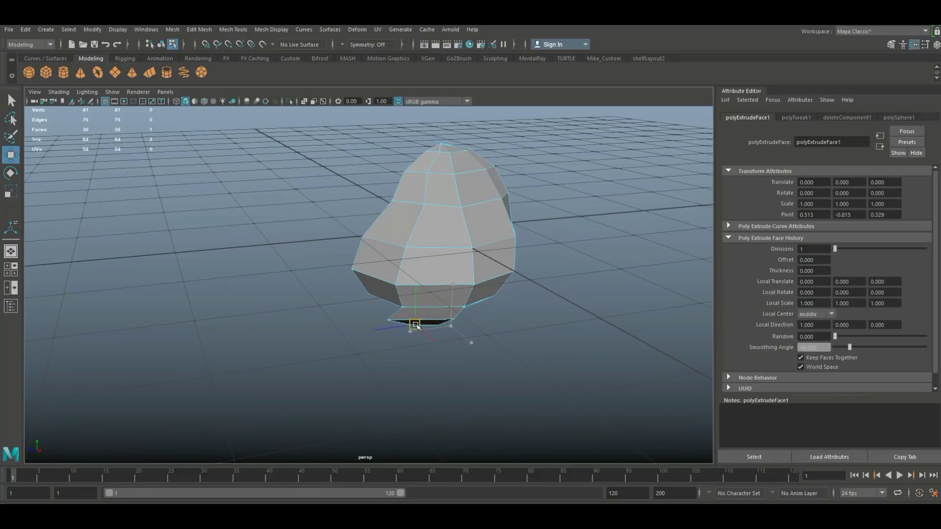
Step: Move the extruded face further out and rotate it to angle the limb sideways
right_click_drag(422, 347, 420, 360, "alt")
left_click_drag(420, 359, 375, 365, "alt")
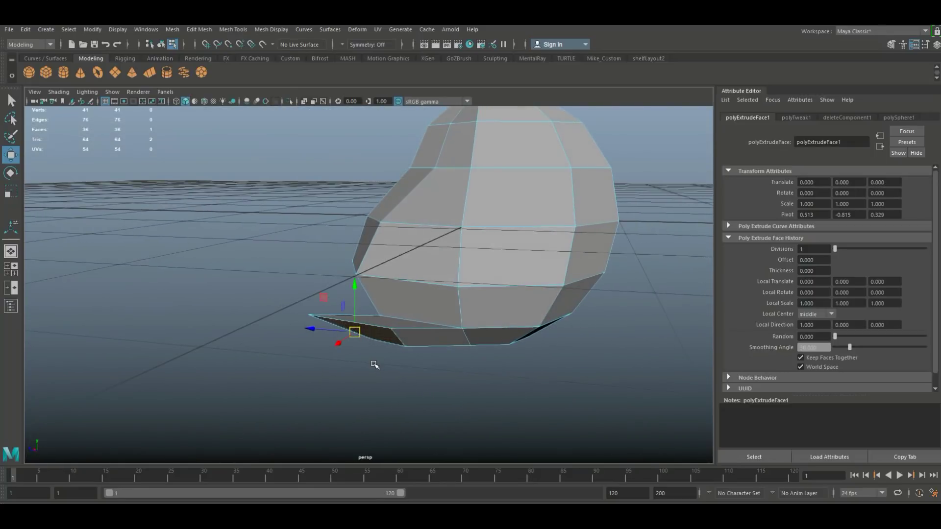
key("e")
mouse_move(385, 316)
left_mouse_down()
mouse_move(378, 298)
mouse_move(402, 311)
left_mouse_up()
left_click_drag(339, 336, 399, 381)
key("r")
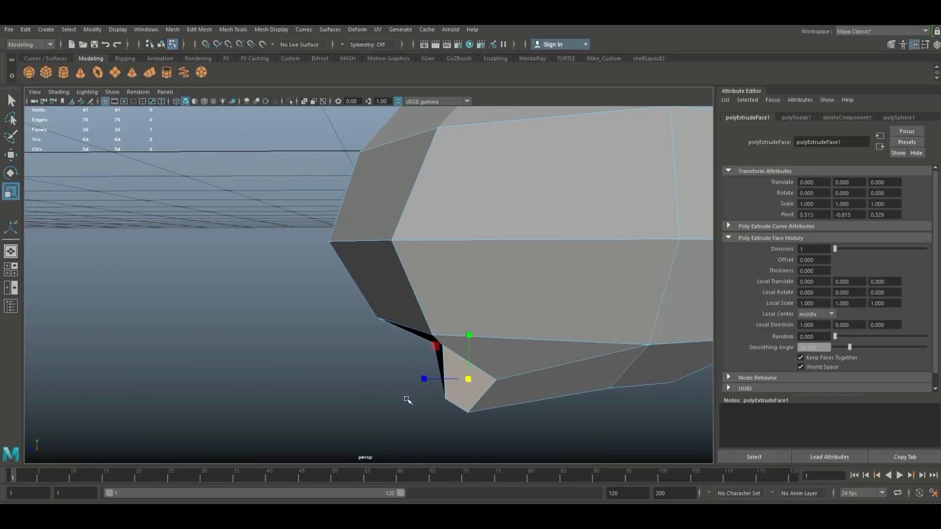
key("e")
left_click_drag(442, 345, 431, 360)
left_click_drag(491, 386, 429, 401)
scroll(467, 389, "down", 2)
Step: Reposition the extruded bottom face up and to the left
key("w")
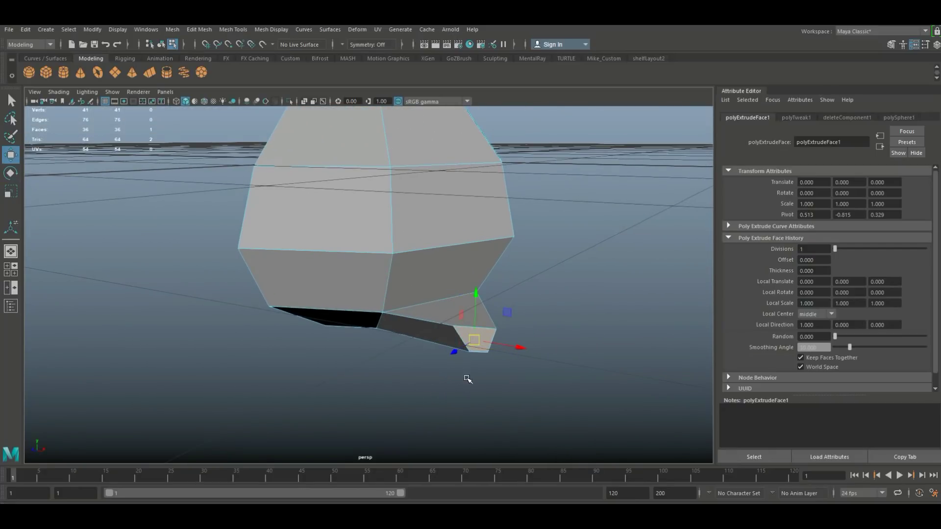
left_click_drag(476, 337, 449, 348)
key("r")
left_click_drag(539, 387, 500, 414, "alt")
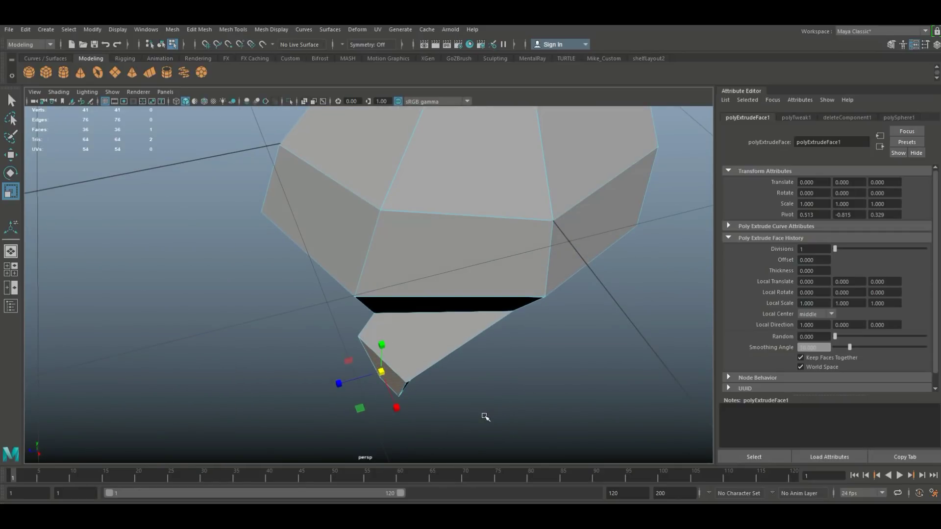
key("w")
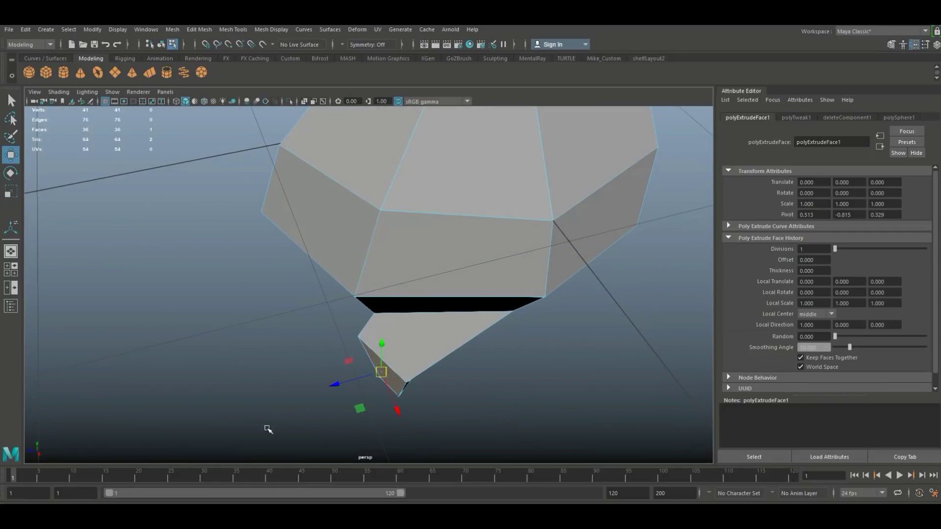
left_click_drag(406, 440, 364, 276, "alt")
left_click_drag(316, 325, 340, 392)
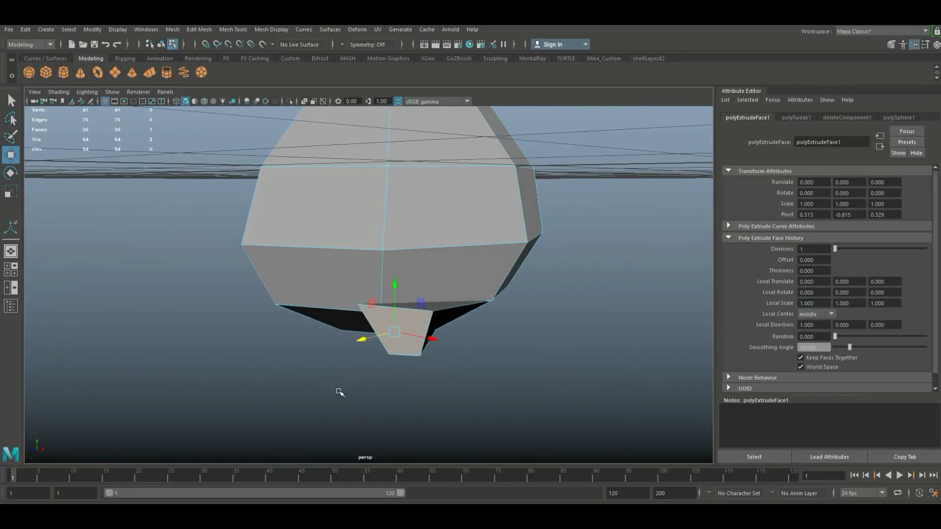
Step: Extrude the end face again, pull it out and down, and shrink it to taper
key("ctrl+e")
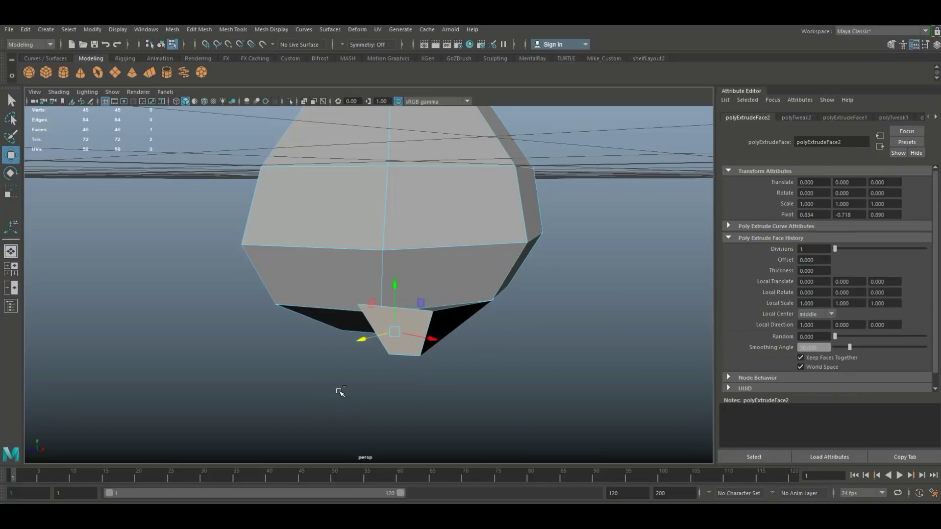
left_click_drag(357, 394, 300, 384, "alt")
middle_click_drag(275, 352, 133, 362)
left_click_drag(164, 297, 290, 434)
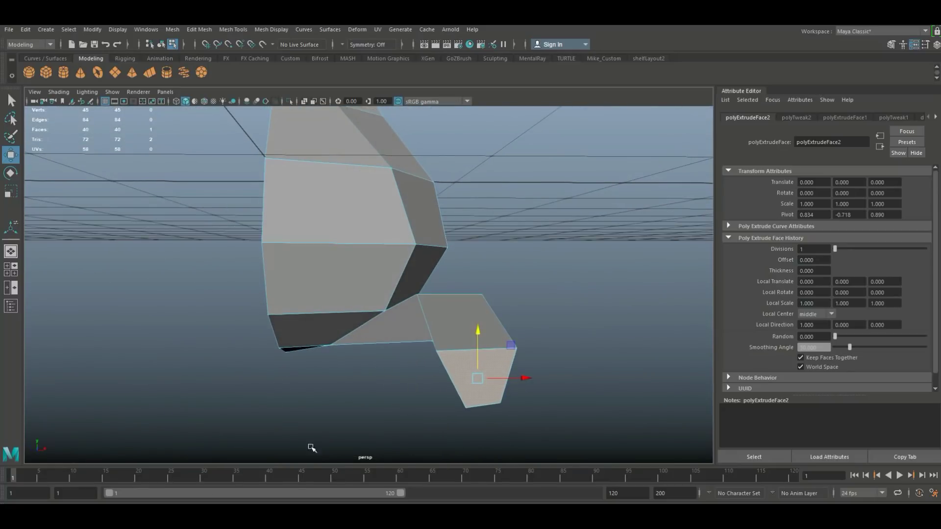
key("r")
left_click_drag(478, 378, 450, 381)
Step: In side view, raise the bottom vertex to flatten the underside and lower the whole mesh slightly
left_click(14, 271)
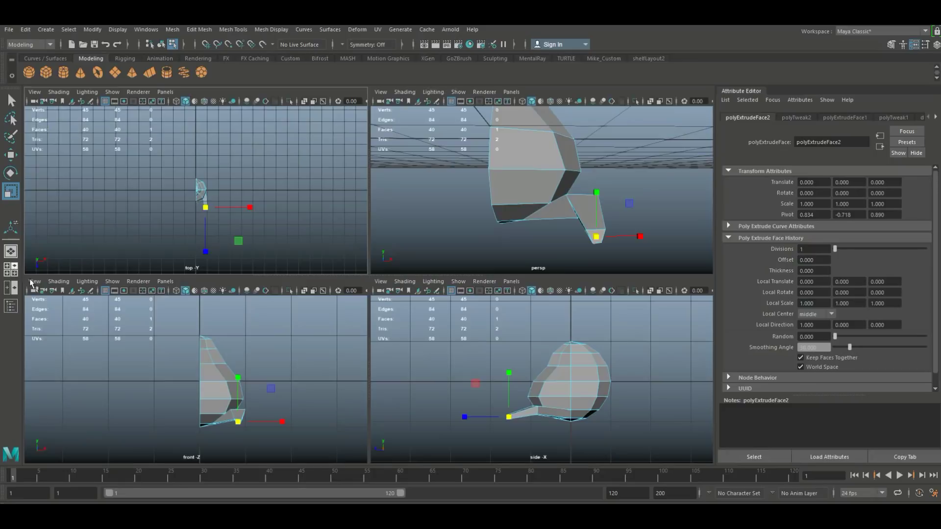
key("space")
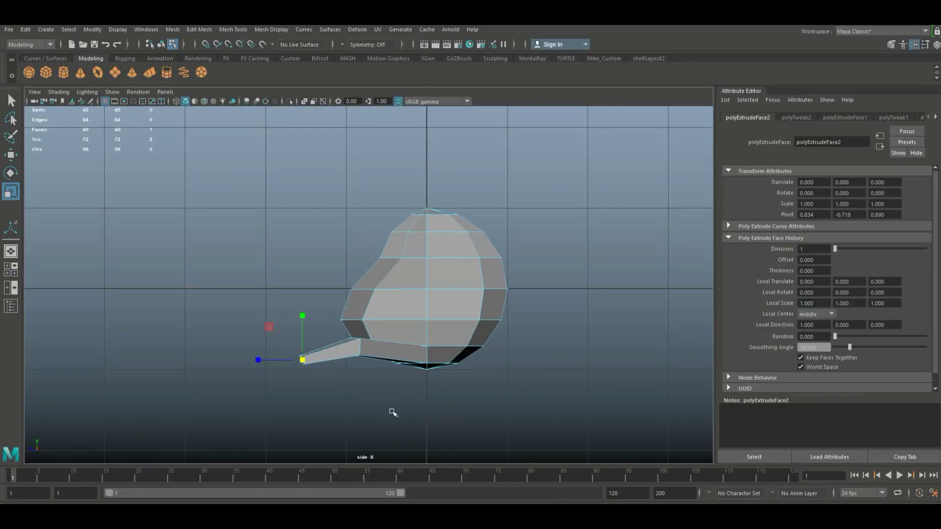
middle_click_drag(336, 398, 399, 396, "alt")
right_click_drag(401, 406, 505, 415, "alt")
middle_click_drag(505, 414, 386, 369, "alt")
scroll(385, 369, "up", 2)
right_click_drag(449, 242, 407, 244)
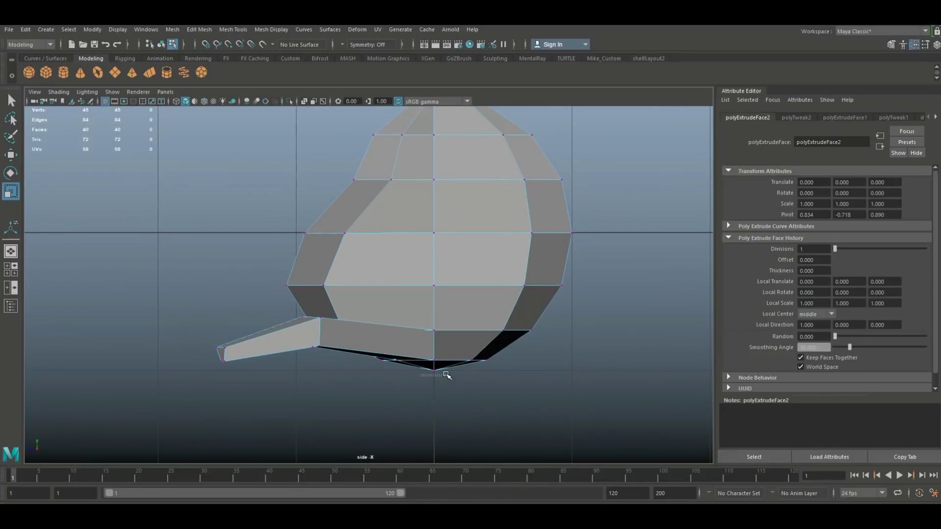
left_click_drag(447, 375, 451, 371)
key("w")
left_click_drag(435, 324, 435, 315)
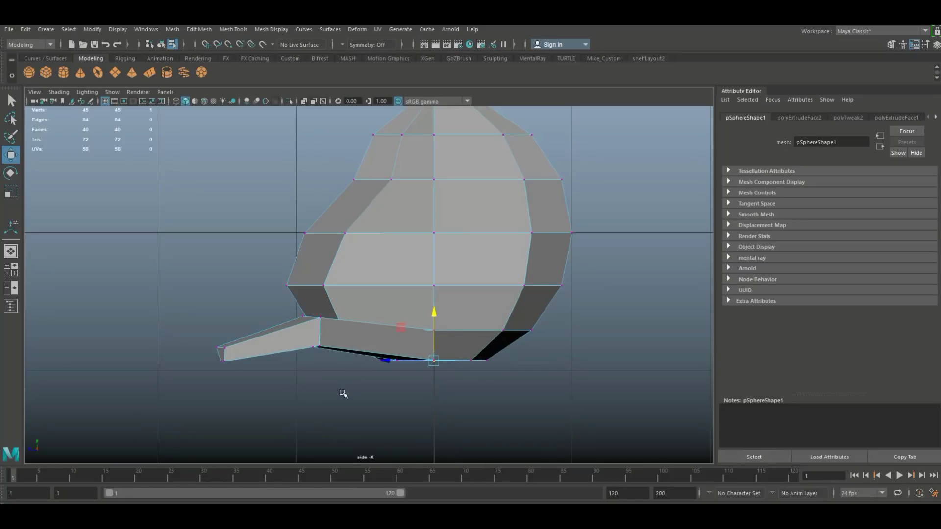
mouse_move(446, 250)
right_mouse_down()
mouse_move(488, 226)
mouse_move(455, 254)
right_mouse_up()
left_click_drag(435, 185, 439, 196)
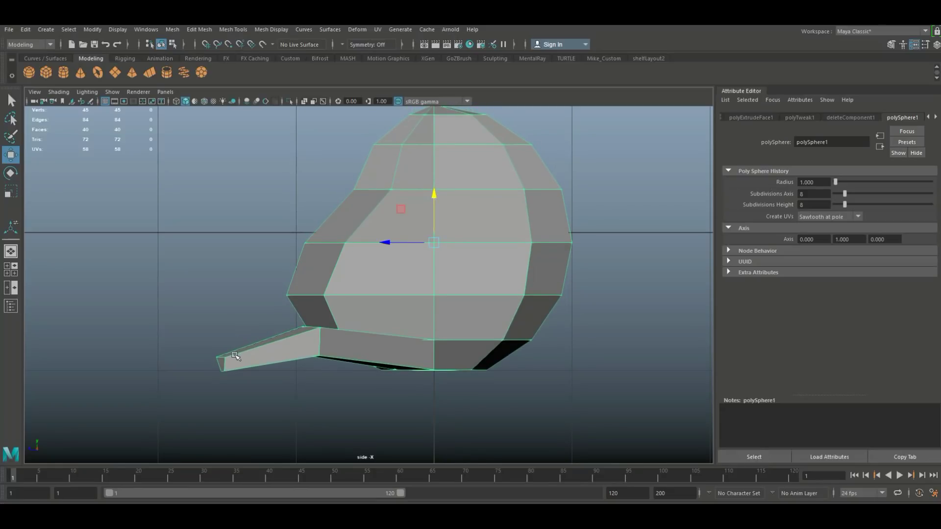
Step: Extrude an underside face and move it down, outward and up to start the leg
left_click(14, 272)
key("space")
left_click_drag(458, 280, 409, 368, "alt")
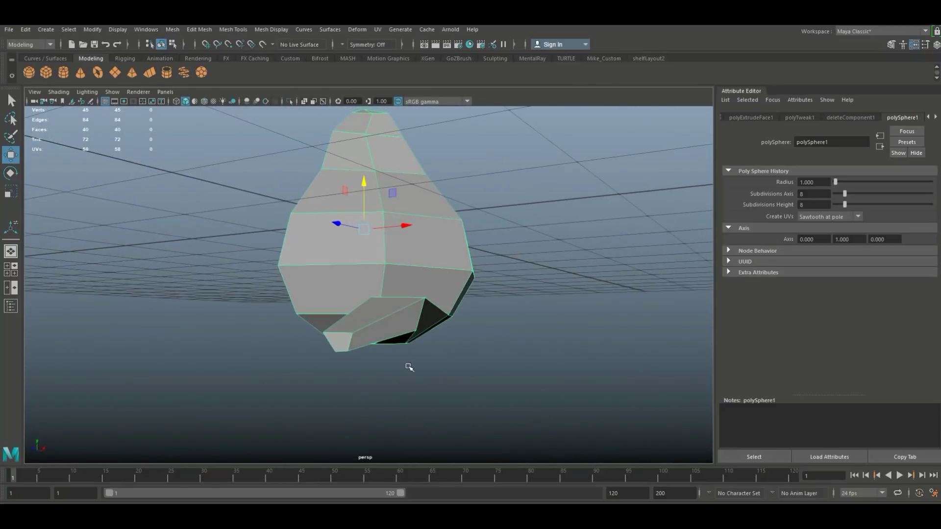
right_click_drag(338, 341, 337, 331)
right_click_drag(344, 272, 344, 272)
left_click(342, 342)
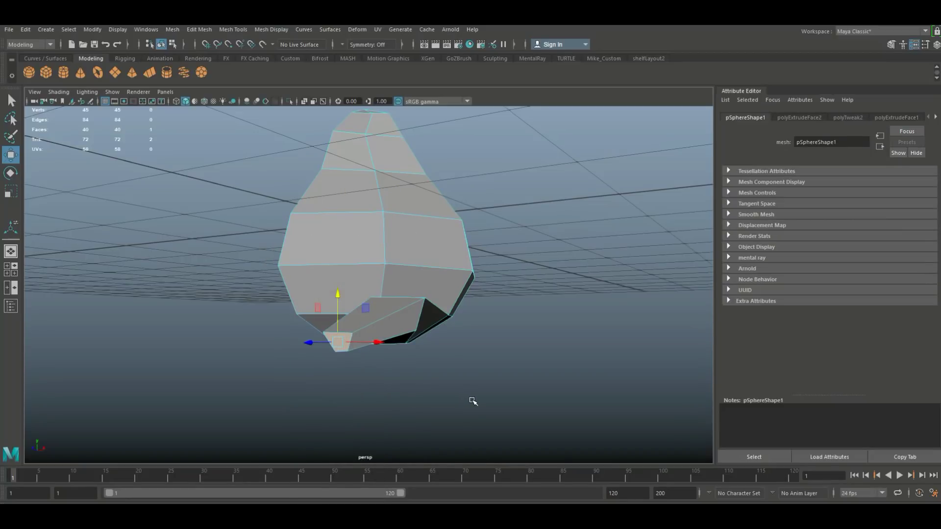
key("ctrl+e")
key("w")
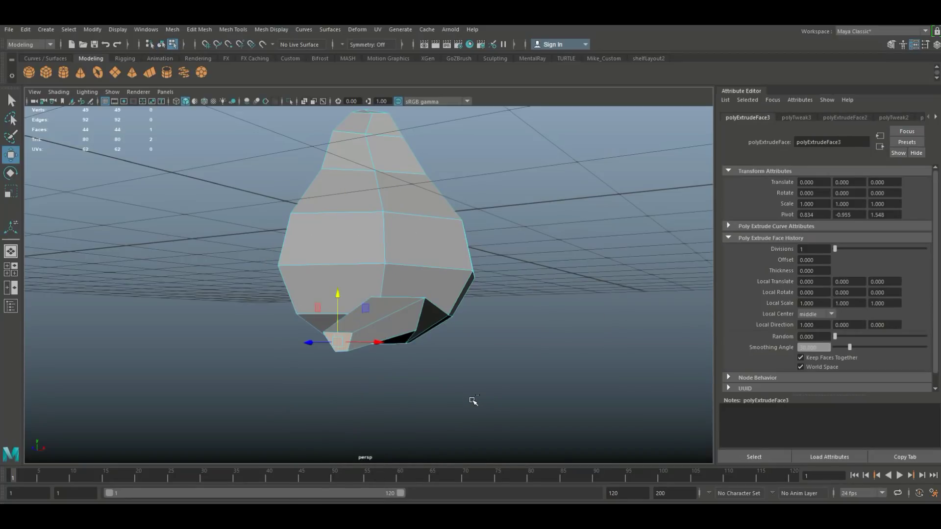
left_click_drag(421, 422, 362, 432, "alt")
mouse_move(304, 378)
left_mouse_down()
mouse_move(291, 385)
mouse_move(330, 395)
mouse_move(300, 388)
left_mouse_up()
key("r")
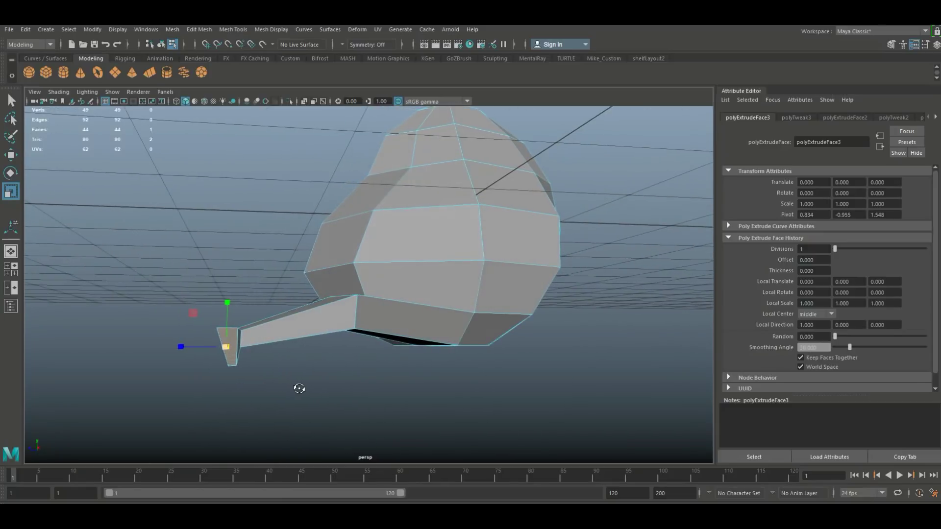
key("w")
left_click_drag(227, 301, 224, 285)
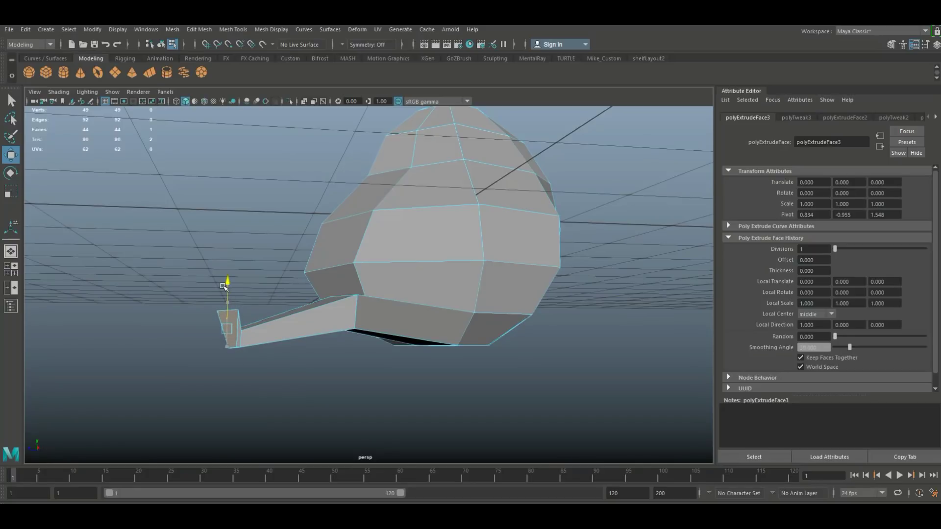
Step: Extrude the leg's end face again, lengthen it and shrink it into a narrow tip
left_click_drag(259, 313, 253, 360, "alt")
right_click_drag(315, 380, 325, 394, "shift")
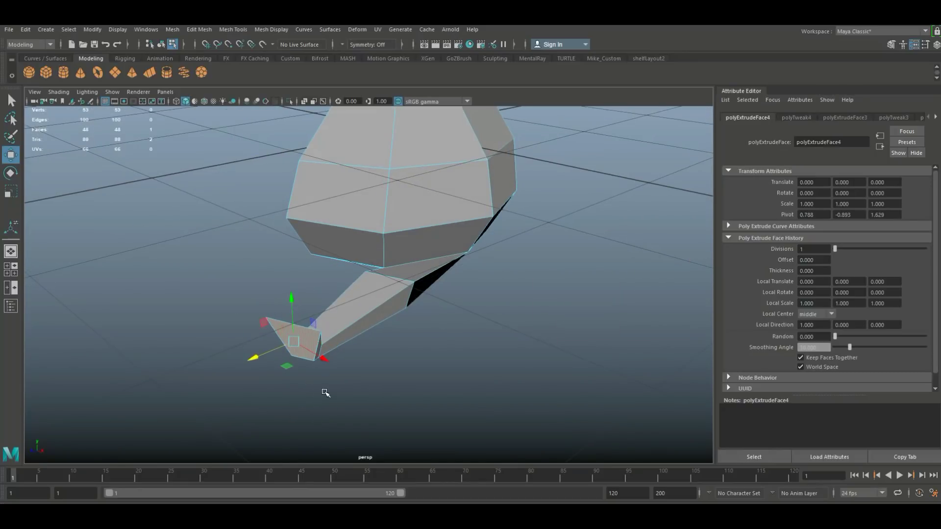
left_click_drag(255, 357, 209, 378)
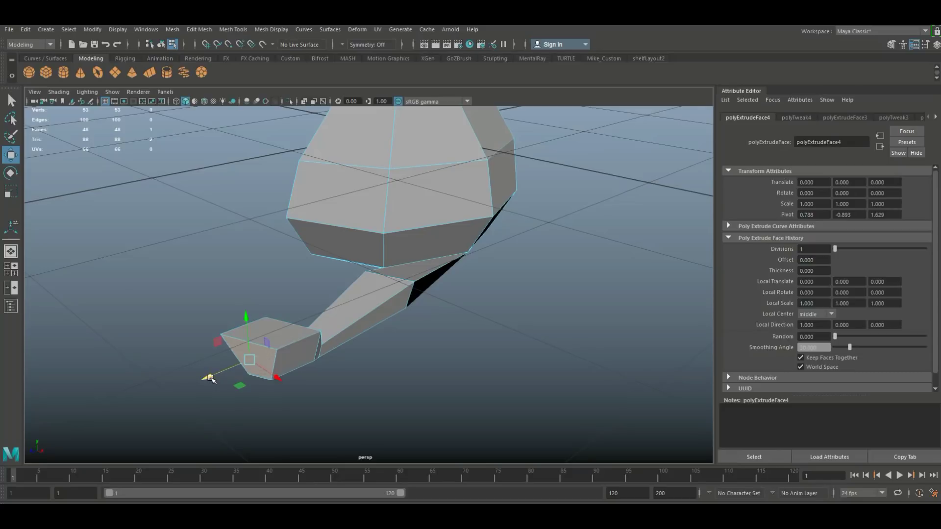
key("r")
left_click_drag(309, 405, 373, 396, "alt")
left_click_drag(382, 350, 289, 316)
key("w")
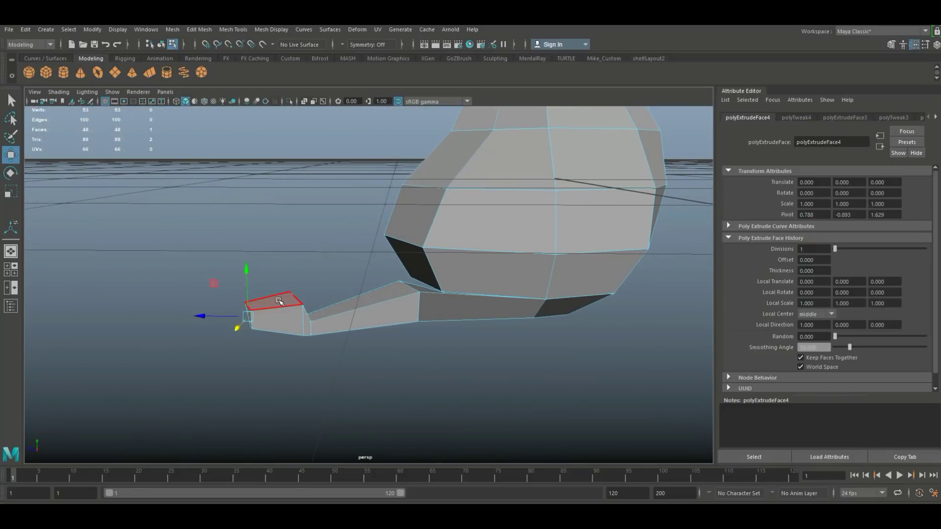
Step: Extrude the tip's top face upward into a small foot, narrow it and shift it right
left_click(279, 300)
key("ctrl+e")
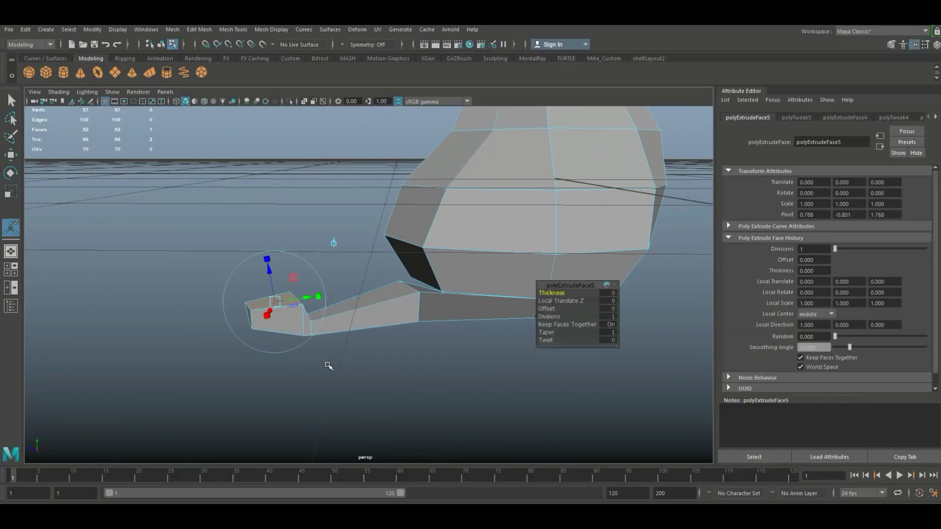
left_click_drag(274, 257, 382, 310)
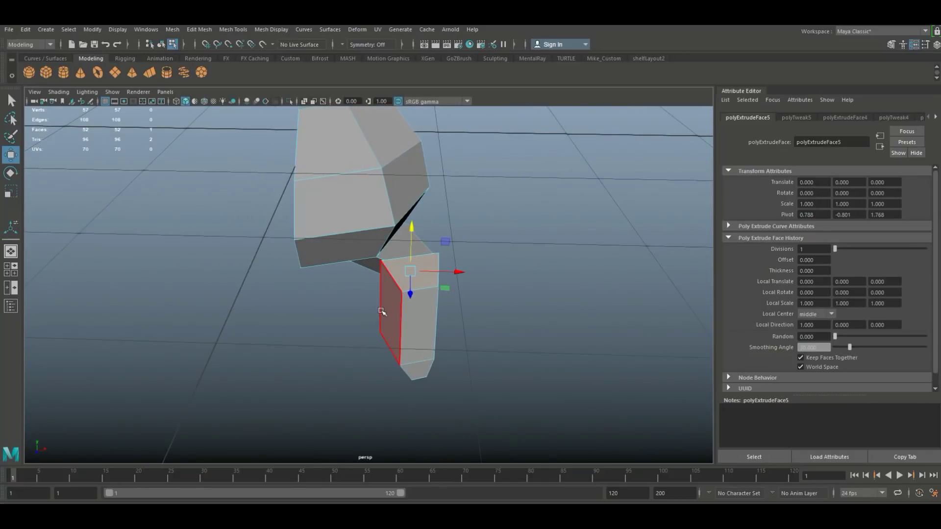
key("r")
left_click_drag(456, 275, 426, 269)
left_click_drag(389, 352, 493, 366, "alt")
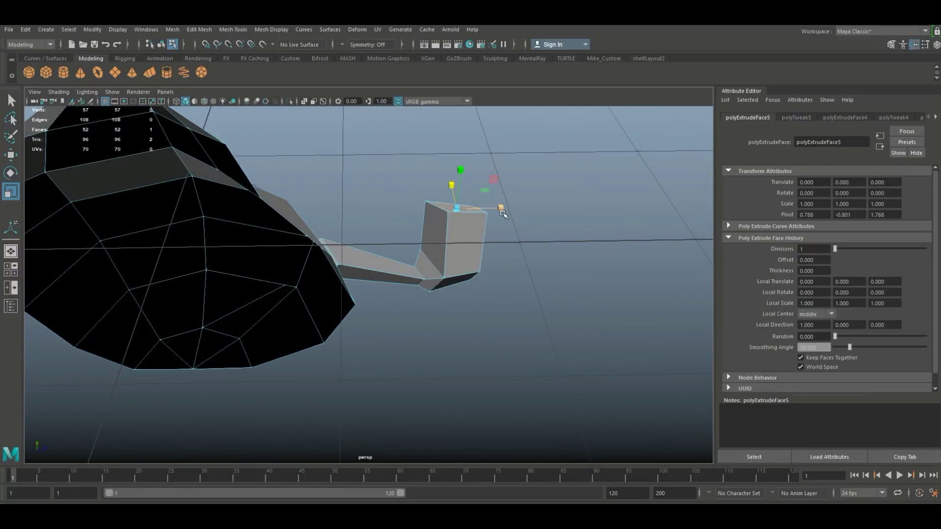
left_click_drag(500, 210, 477, 210)
left_click_drag(510, 280, 380, 330, "alt")
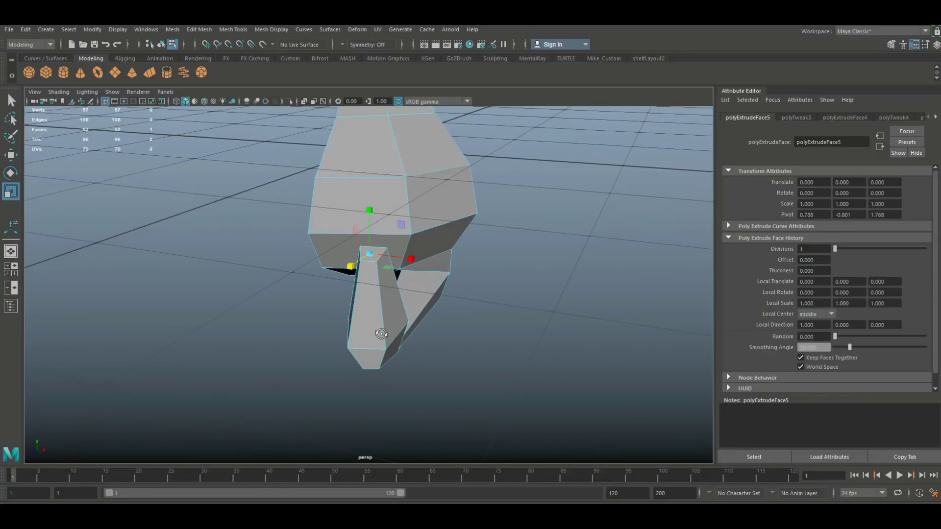
key("w")
left_click_drag(418, 261, 441, 269)
left_click(526, 363)
left_click_drag(526, 362, 441, 220, "alt")
right_click_drag(430, 161, 474, 152)
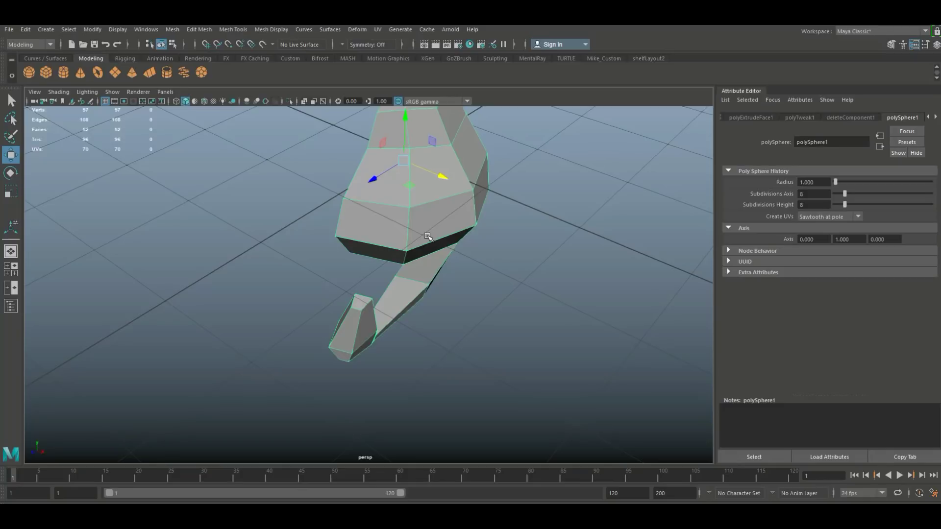
Step: Preview the mesh smoothed, then return to the low-poly display
key("3")
mouse_move(496, 343)
left_mouse_down("alt")
mouse_move(465, 307)
mouse_move(435, 316)
mouse_move(471, 256)
mouse_move(553, 283)
mouse_move(578, 319)
mouse_move(488, 361)
mouse_move(431, 324)
mouse_move(483, 343)
left_mouse_up("alt")
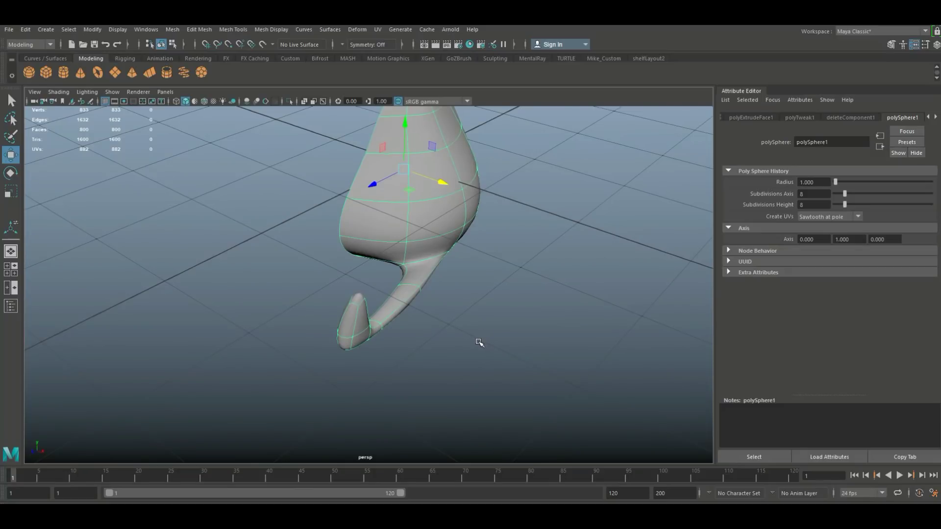
key("1")
middle_click_drag(476, 351, 487, 387, "alt")
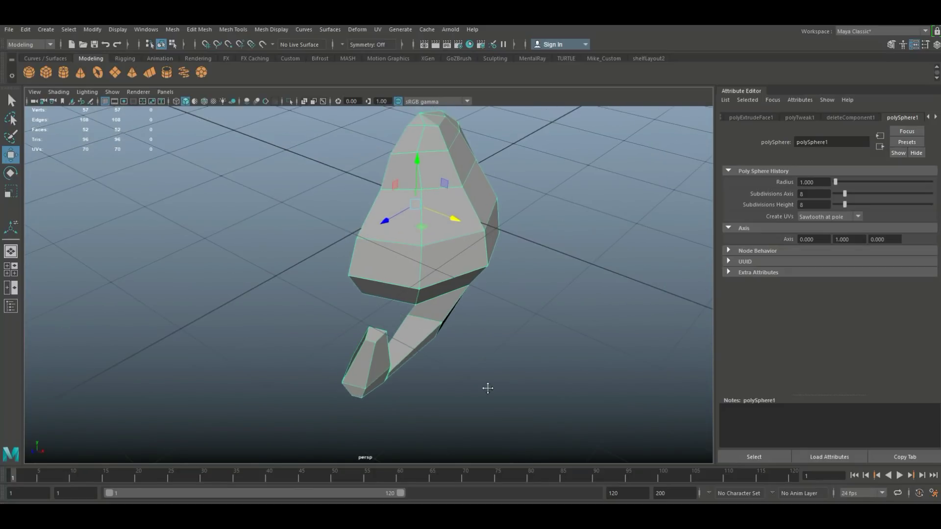
right_click_drag(498, 377, 487, 352, "alt")
Step: Select the whole mesh and bevel all of its edges
right_click_drag(435, 181, 465, 162)
left_click_drag(277, 138, 545, 440)
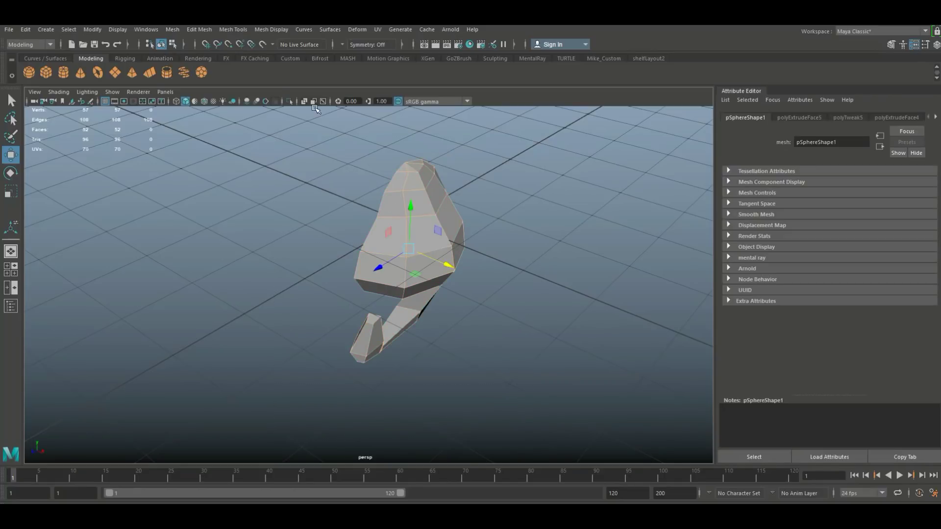
left_click(177, 30)
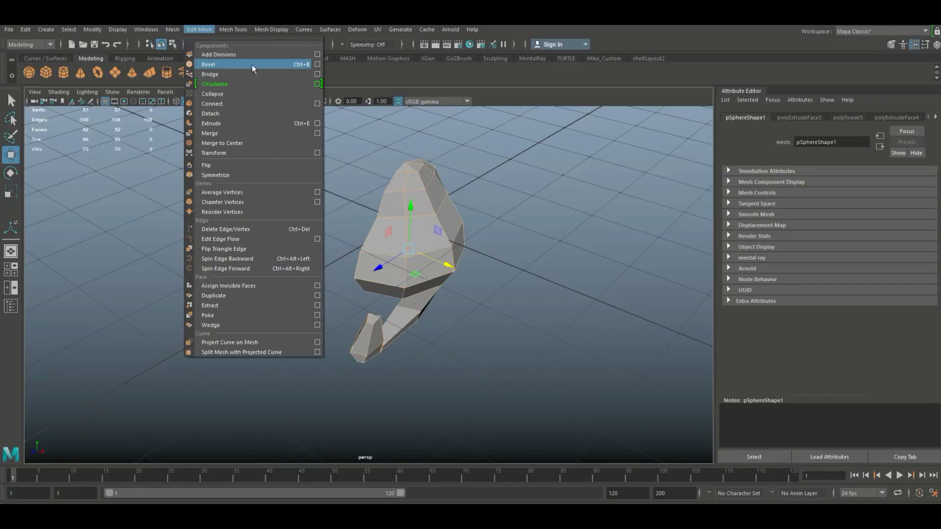
left_click(317, 64)
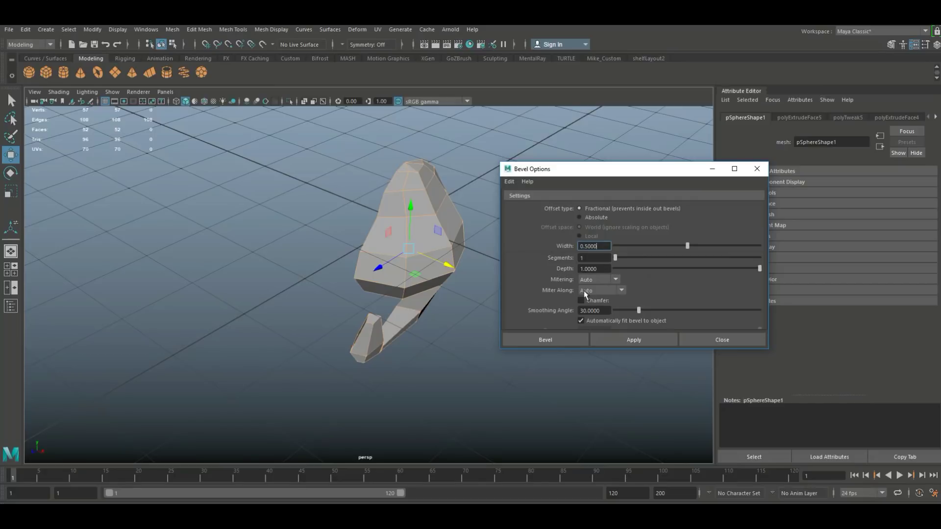
left_click(564, 343)
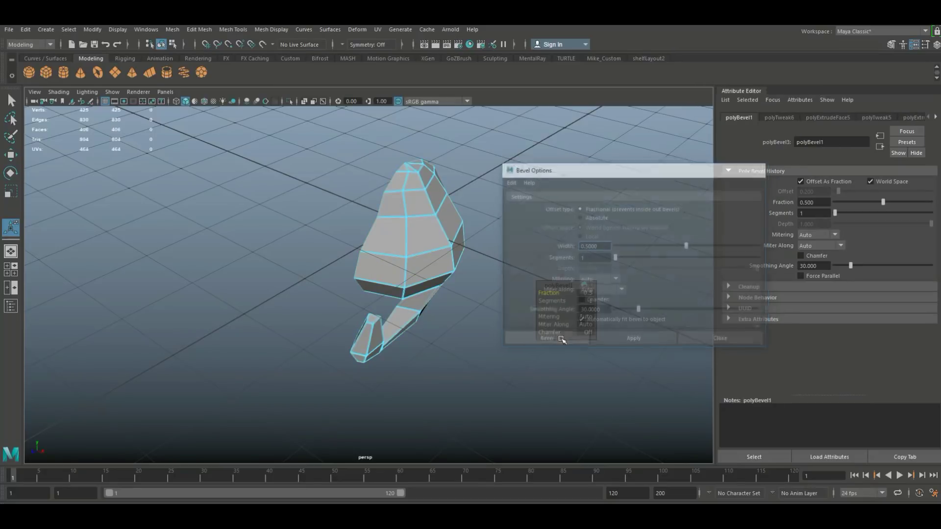
right_click_drag(434, 196, 449, 191)
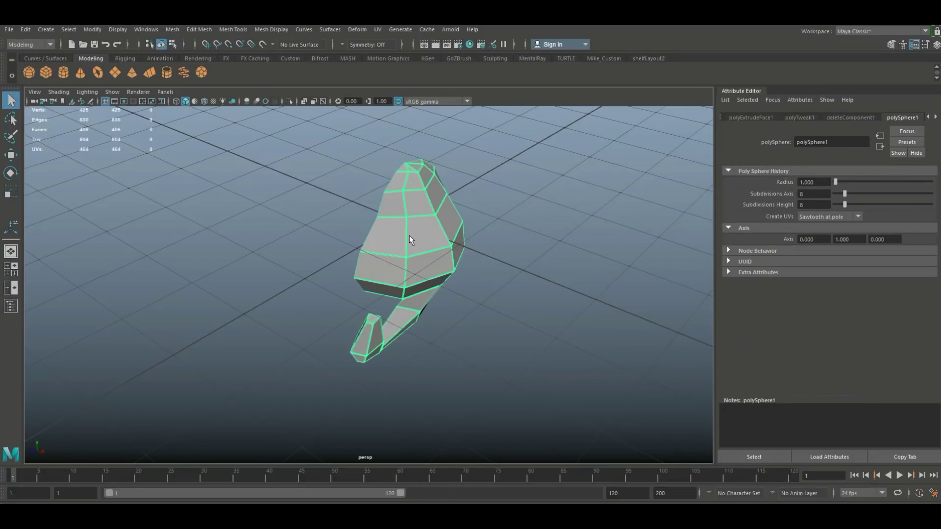
left_click(521, 347)
left_click_drag(521, 347, 487, 344, "alt")
Step: Undo the bevel so the head is back to 57 vertices in low-poly display
left_click(451, 263)
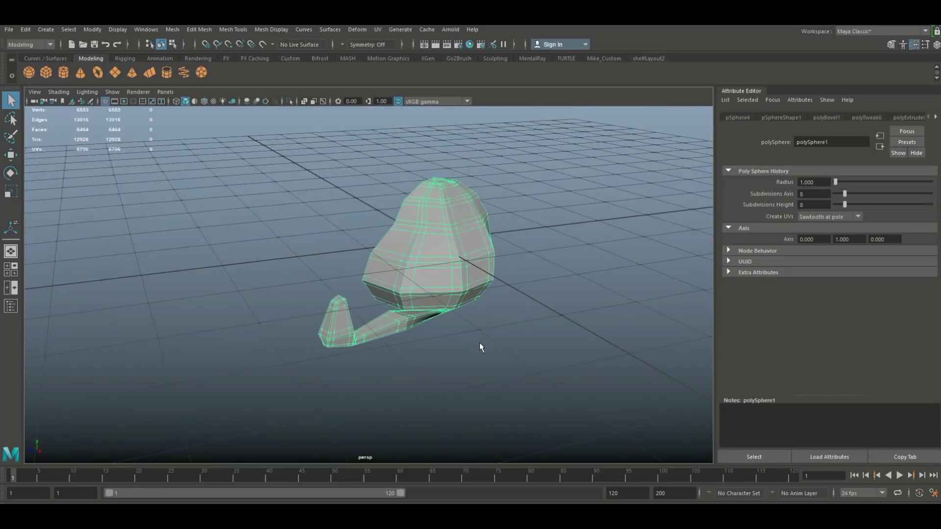
key("ctrl+z")
key("ctrl+z")
key("ctrl+z")
key("ctrl+z")
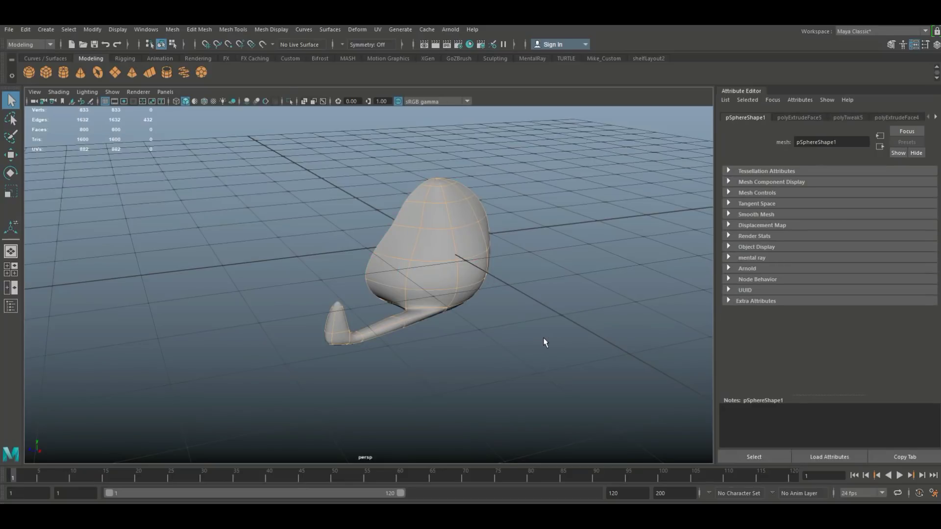
key("1")
left_click_drag(521, 352, 506, 401, "alt")
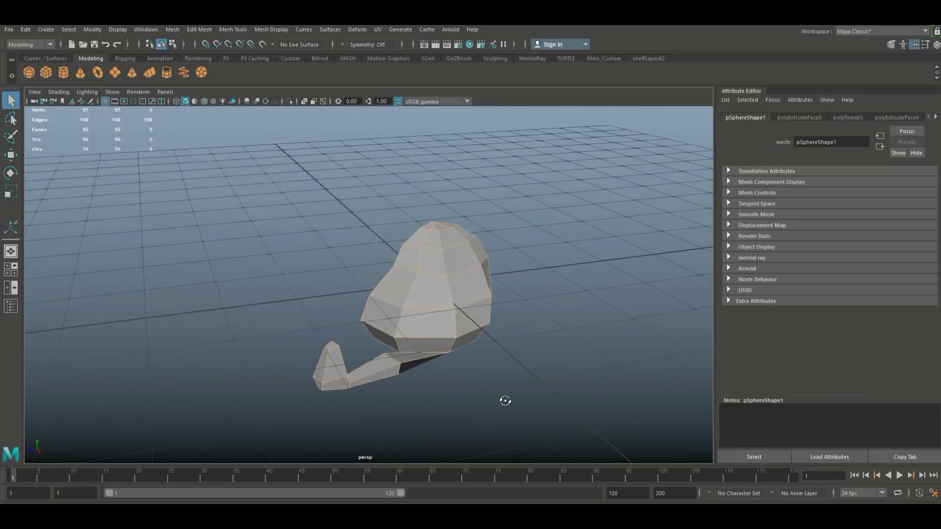
Step: Slide the two top vertices of the head to the left
scroll(562, 363, "up", 2)
scroll(558, 355, "down", 2)
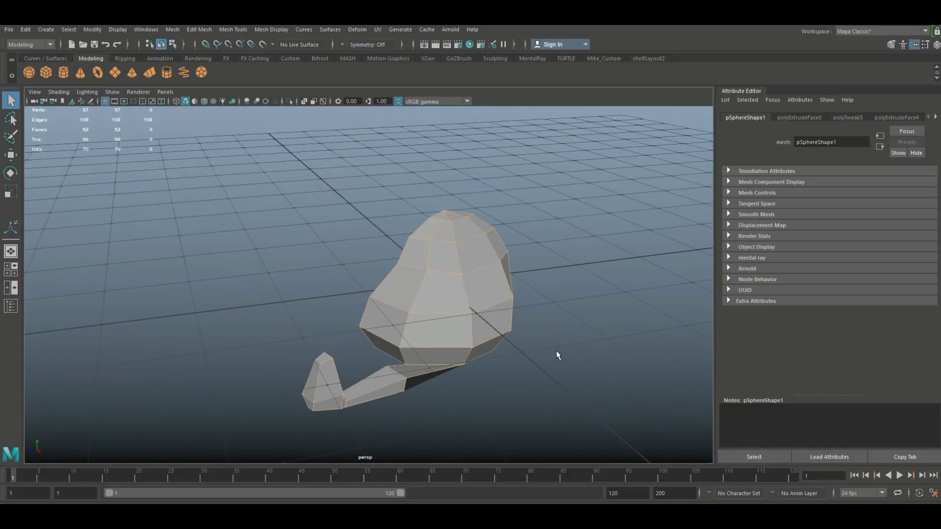
left_click_drag(527, 376, 465, 354, "alt")
scroll(505, 314, "up", 3)
middle_click_drag(504, 313, 464, 367, "alt")
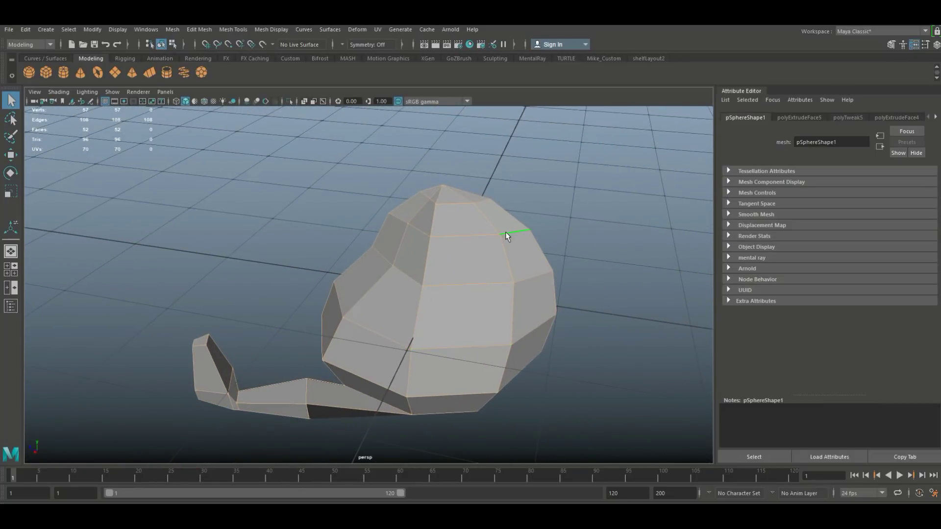
right_click_drag(508, 234, 474, 233)
key("w")
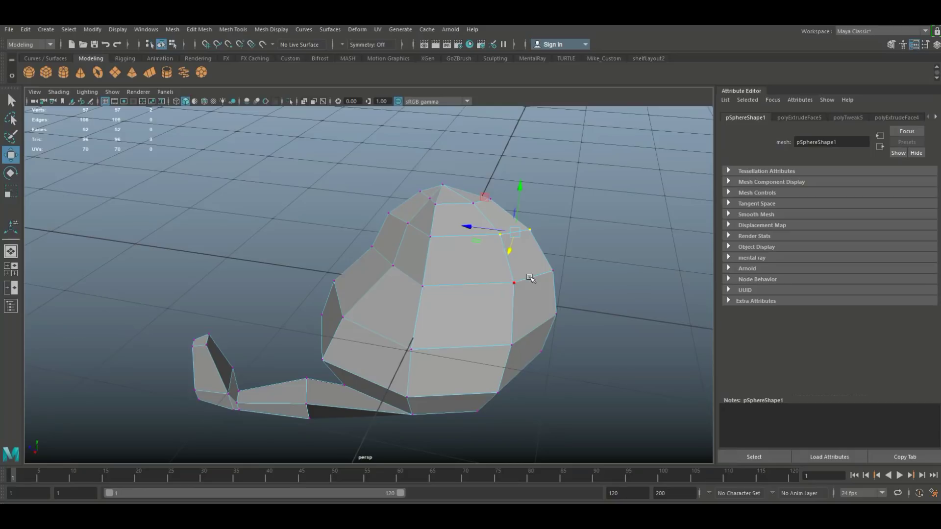
left_click_drag(468, 228, 450, 230)
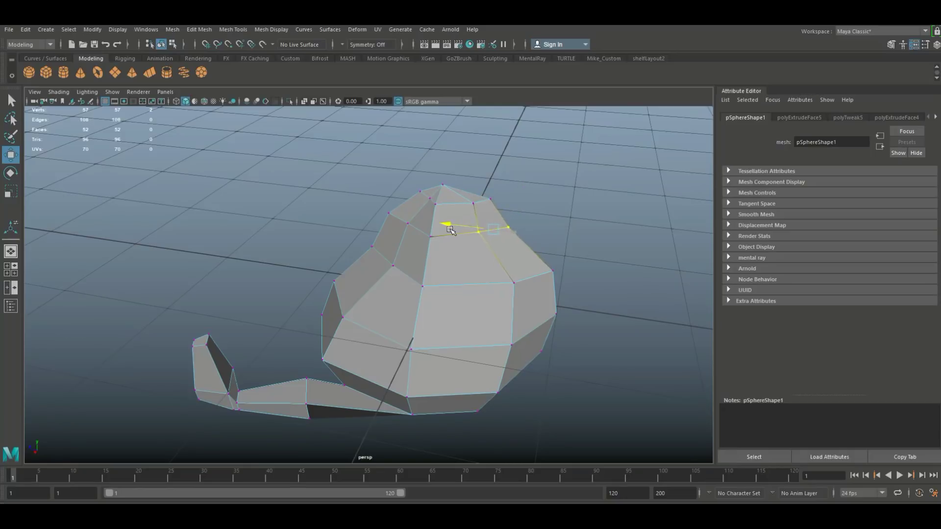
Step: Shift a right-side vertex and its neighbour left to reshape the head's side
left_click(515, 282)
left_click(552, 270)
left_click_drag(508, 264, 494, 264)
left_click(513, 283)
left_click_drag(473, 275, 466, 278)
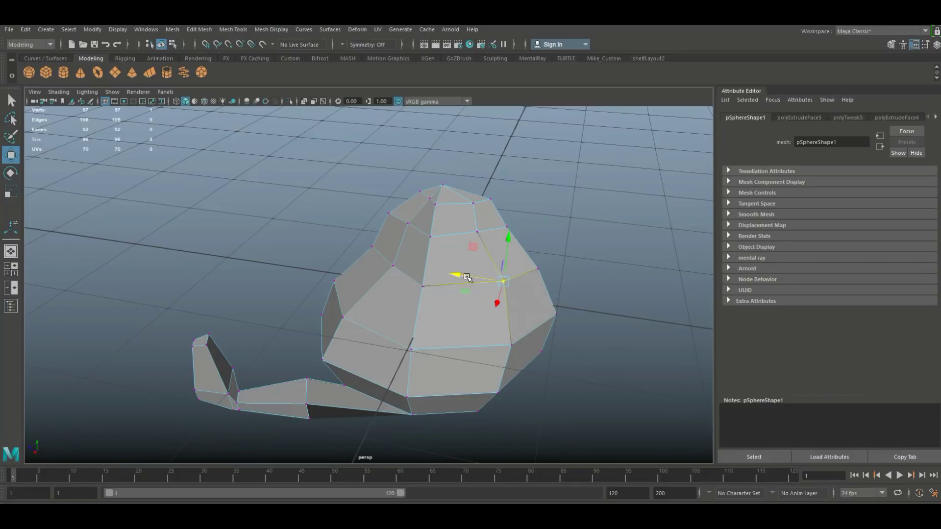
left_click(590, 219)
Step: Extrude a face on top of the head
left_click_drag(567, 252, 587, 251, "alt")
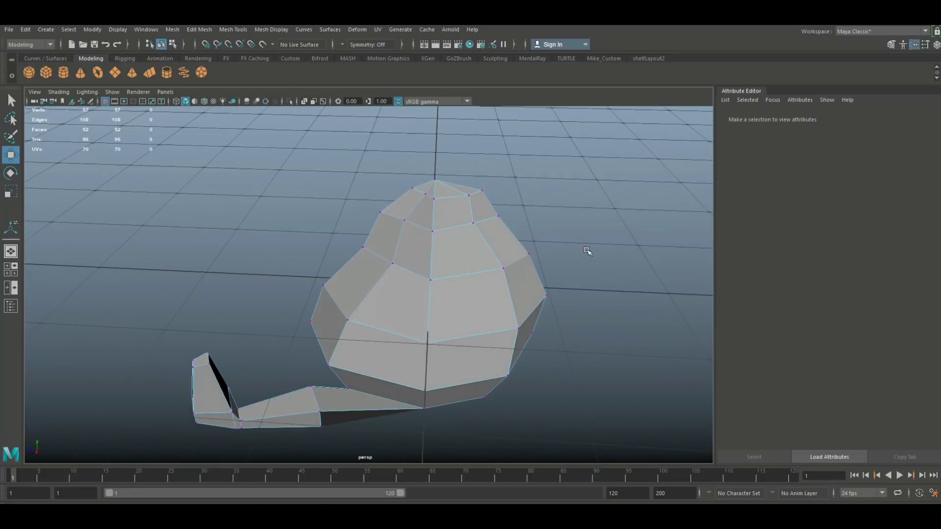
right_click_drag(448, 210, 454, 239)
left_click(455, 211)
left_click_drag(582, 308, 613, 308, "alt")
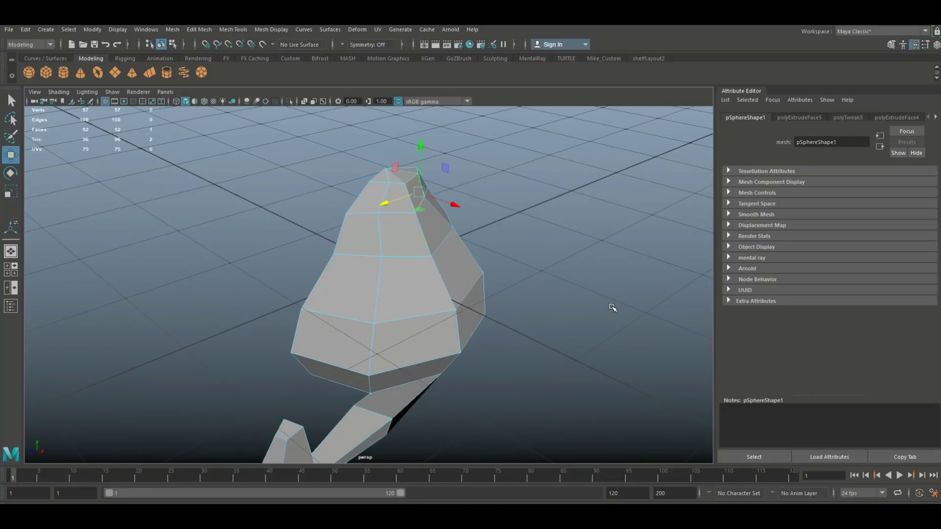
key("ctrl+e")
Step: Pull the extruded face outward, tilt it and shrink its end slightly
key("w")
left_click_drag(455, 204, 542, 322)
scroll(543, 321, "up", 4)
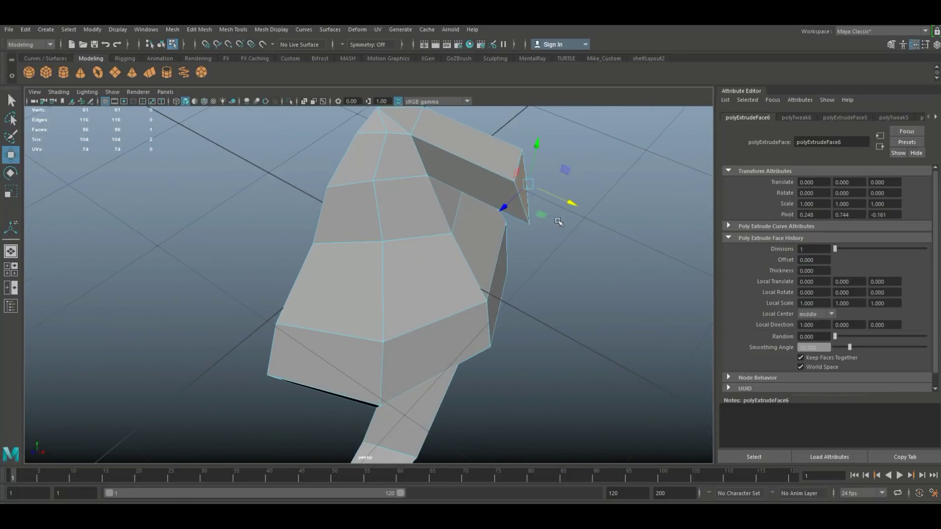
left_click_drag(569, 202, 506, 177)
left_click_drag(540, 234, 466, 231, "alt")
key("e")
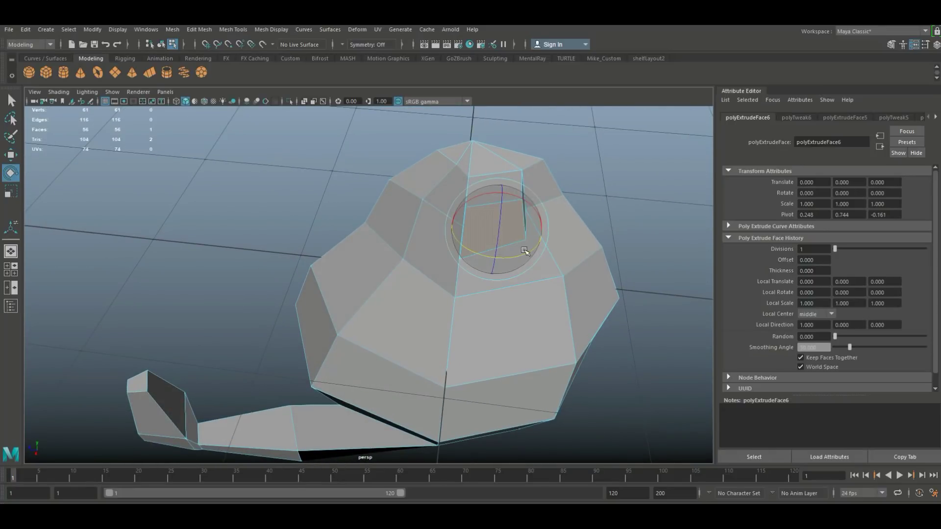
left_click_drag(518, 255, 500, 260)
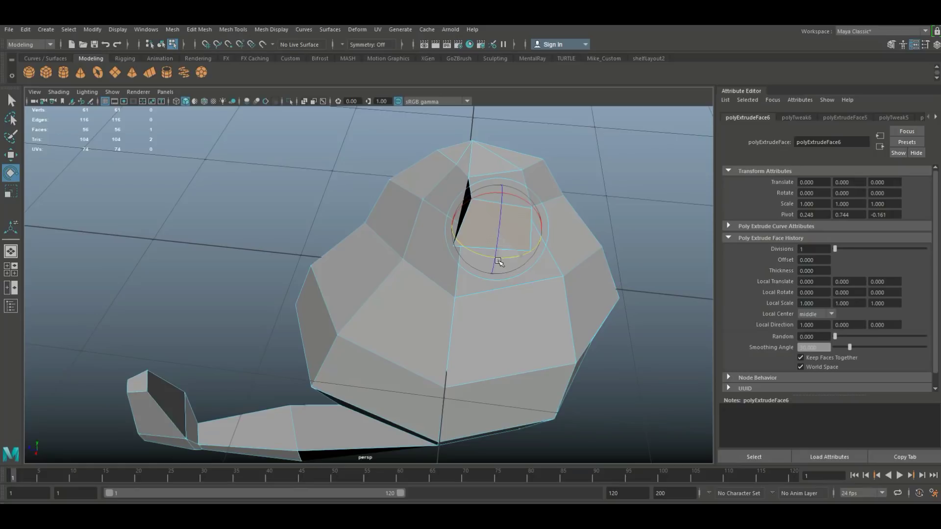
left_click_drag(420, 325, 462, 294, "alt")
key("r")
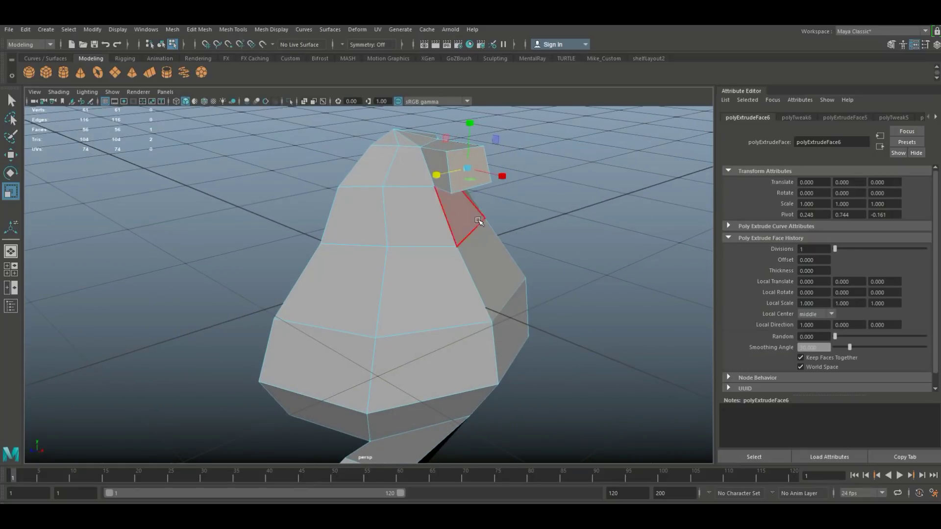
left_click_drag(467, 169, 462, 171)
left_click_drag(493, 282, 439, 249, "alt")
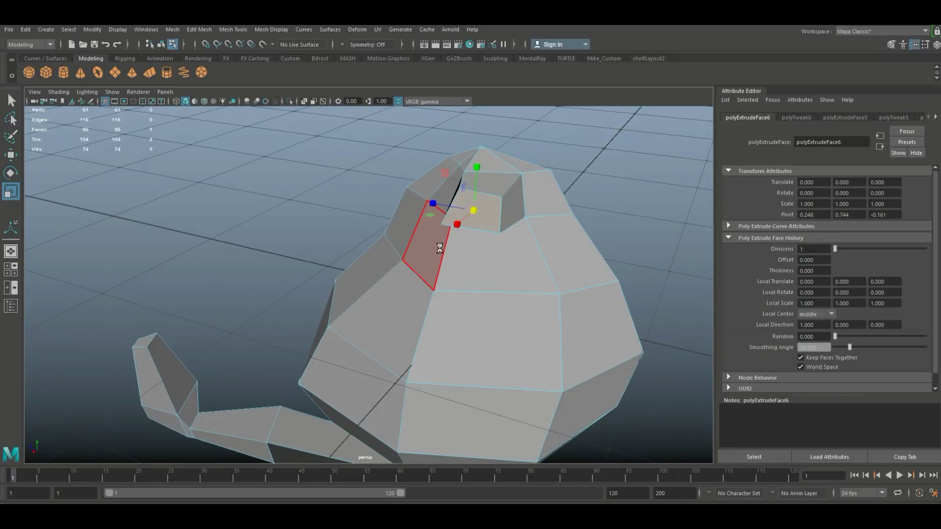
Step: Extrude another face, pull it down to lengthen the ear and narrow it
key("ctrl+e")
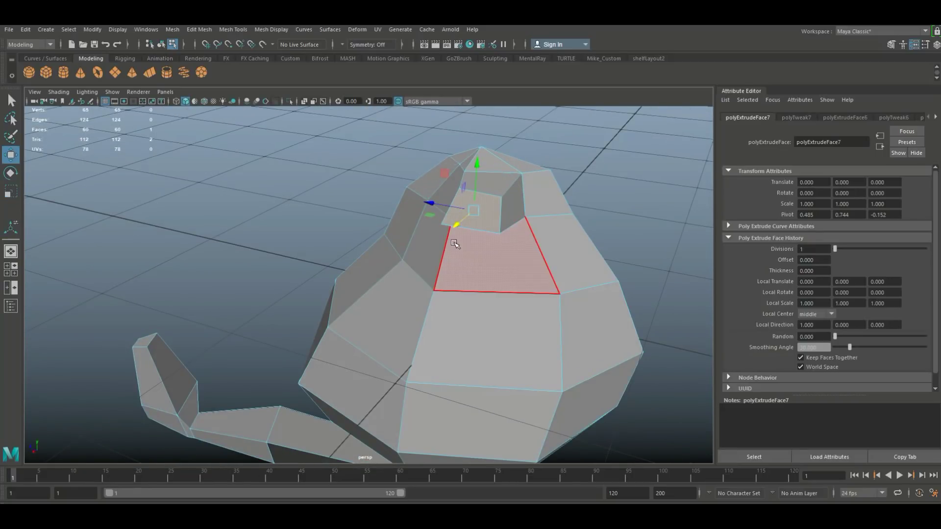
left_click(438, 243)
key("w")
left_click_drag(404, 290, 533, 236, "alt")
left_click_drag(536, 181, 458, 374)
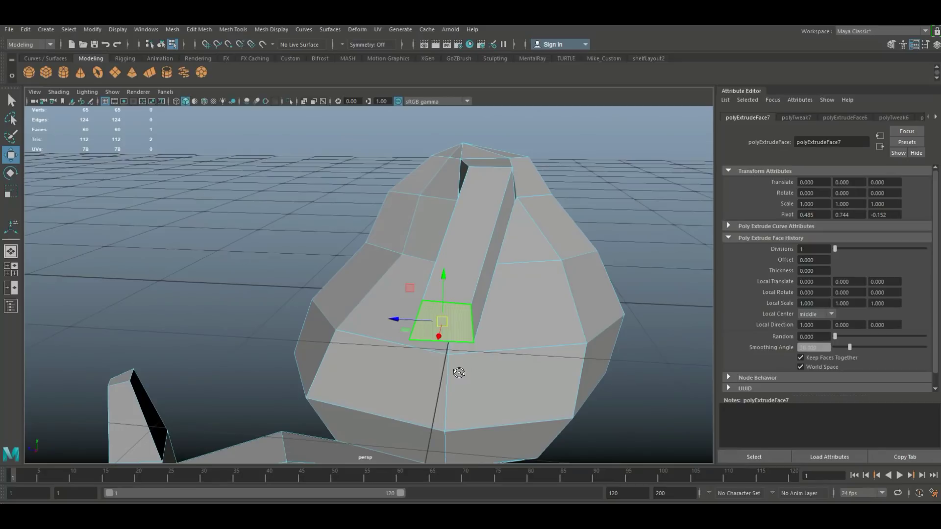
key("r")
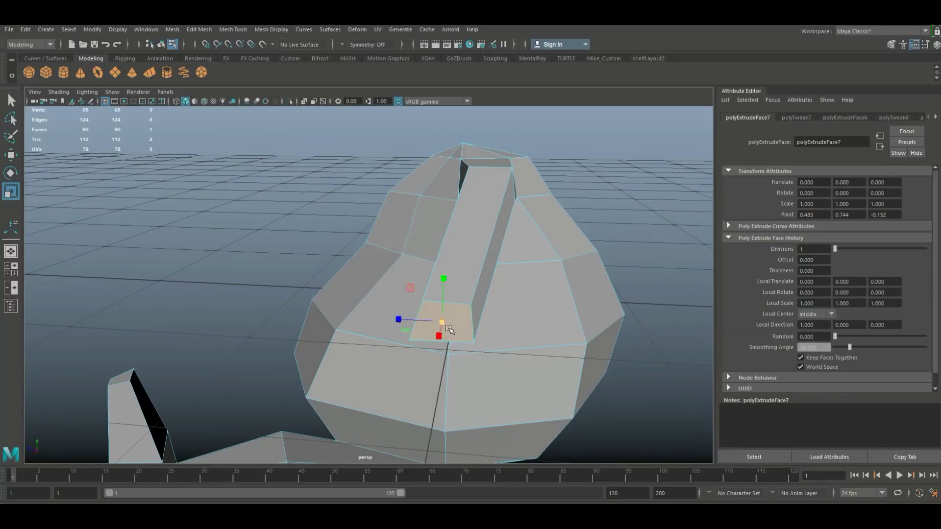
mouse_move(418, 319)
left_mouse_down()
mouse_move(437, 322)
mouse_move(426, 323)
left_mouse_up()
Step: Push an edge of the ear down to angle it away from the head
left_click_drag(412, 358, 429, 297, "alt")
right_click_drag(448, 241, 425, 240)
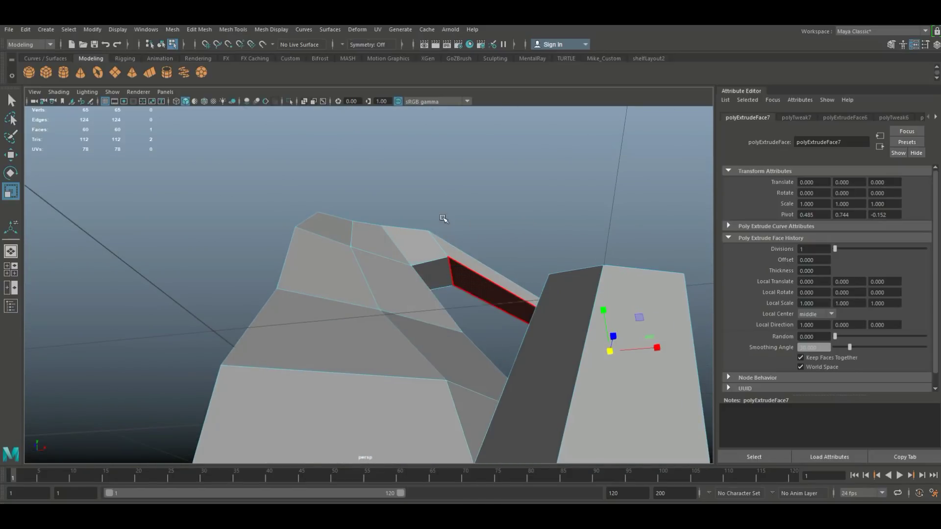
left_click(450, 277)
left_click_drag(441, 294, 486, 302, "alt")
key("w")
left_click_drag(454, 155, 464, 180)
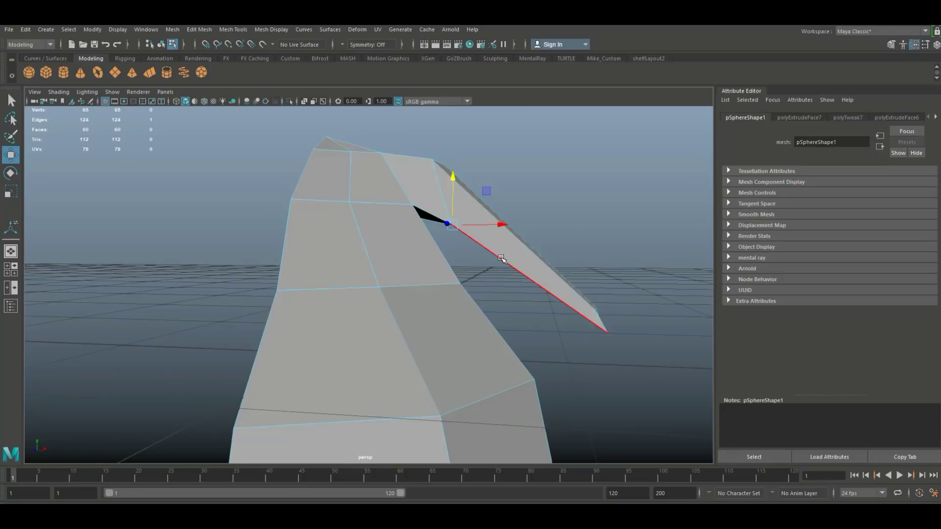
Step: Enlarge the ear's tip face and move it up and left
scroll(512, 272, "down", 1)
left_click_drag(550, 358, 507, 357, "alt")
right_click_drag(613, 325, 611, 267)
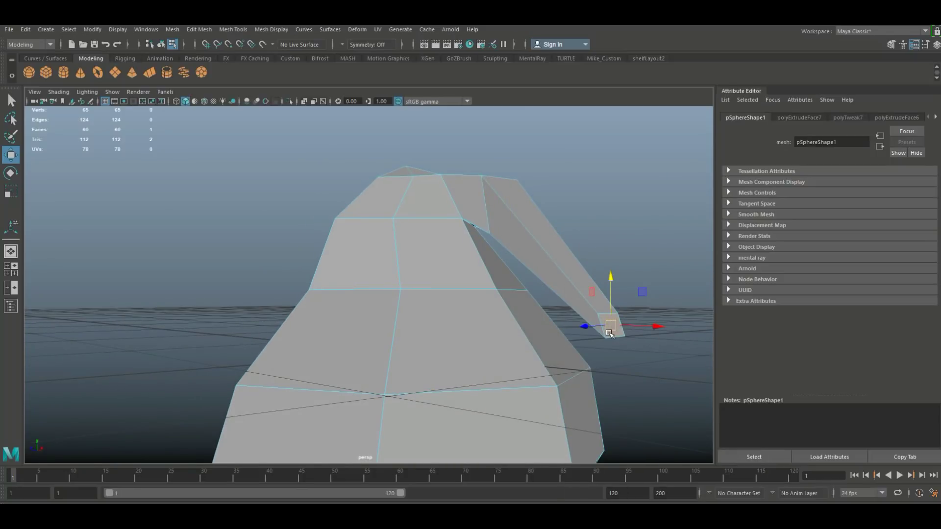
key("r")
left_click_drag(611, 327, 572, 259)
key("w")
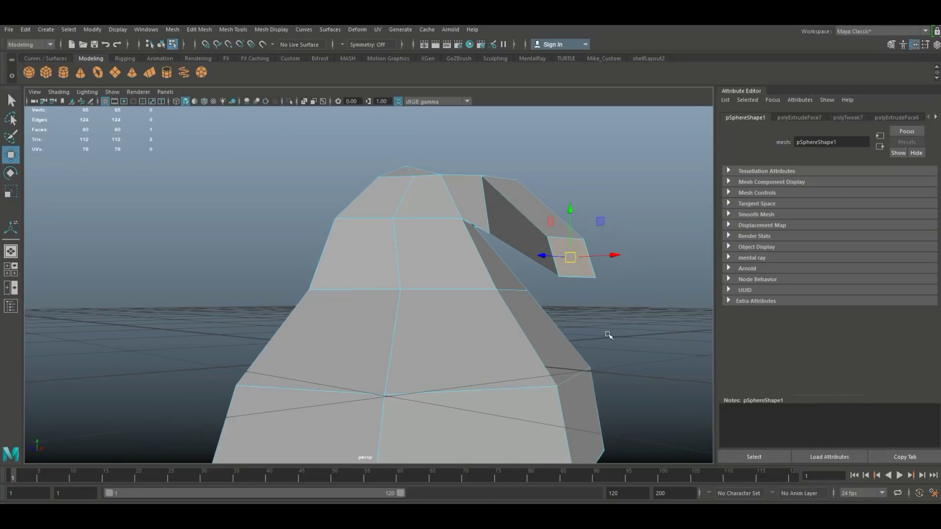
left_click_drag(613, 318, 546, 344, "alt")
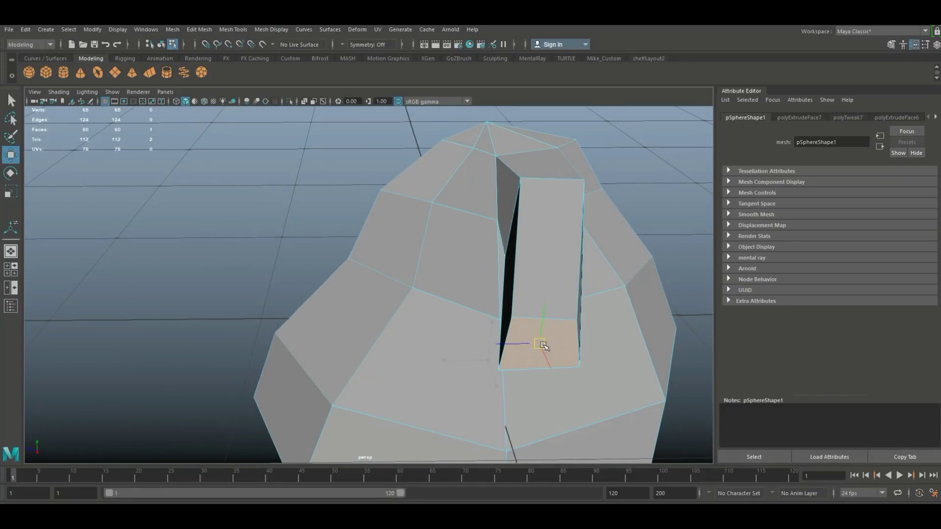
left_click_drag(452, 359, 544, 353, "alt")
Step: Tilt, shrink and slightly rotate the ear's end face
key("e")
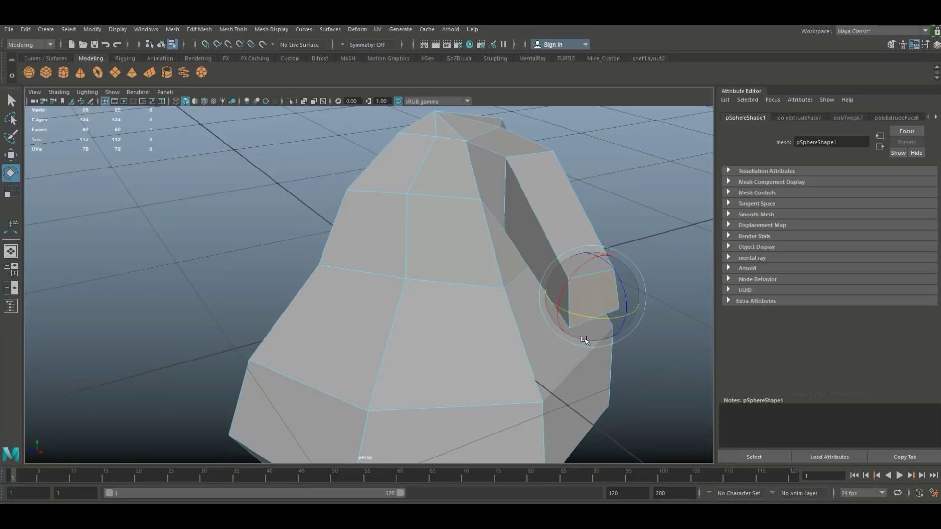
left_click_drag(595, 316, 511, 338)
key("r")
left_click_drag(447, 337, 511, 376)
key("e")
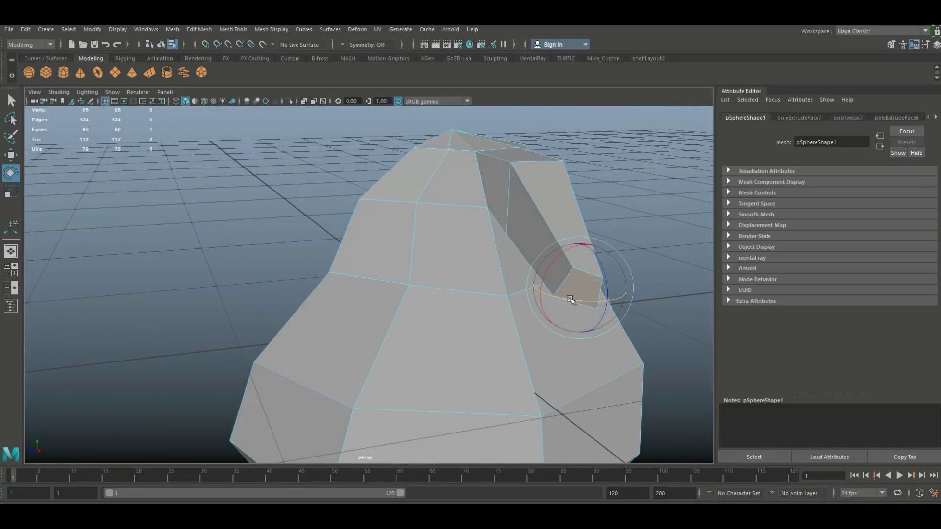
mouse_move(564, 300)
left_mouse_down()
mouse_move(567, 323)
mouse_move(534, 336)
mouse_move(632, 360)
left_mouse_up()
Step: Shift the edge loop at the ear's base to the right
right_click_drag(415, 179, 431, 225)
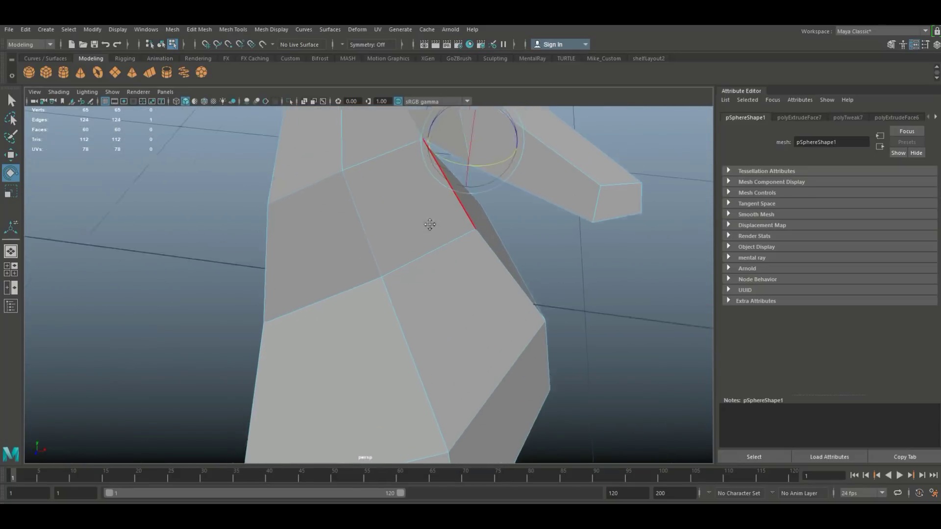
middle_click_drag(431, 225, 429, 398, "alt")
double_click(465, 245)
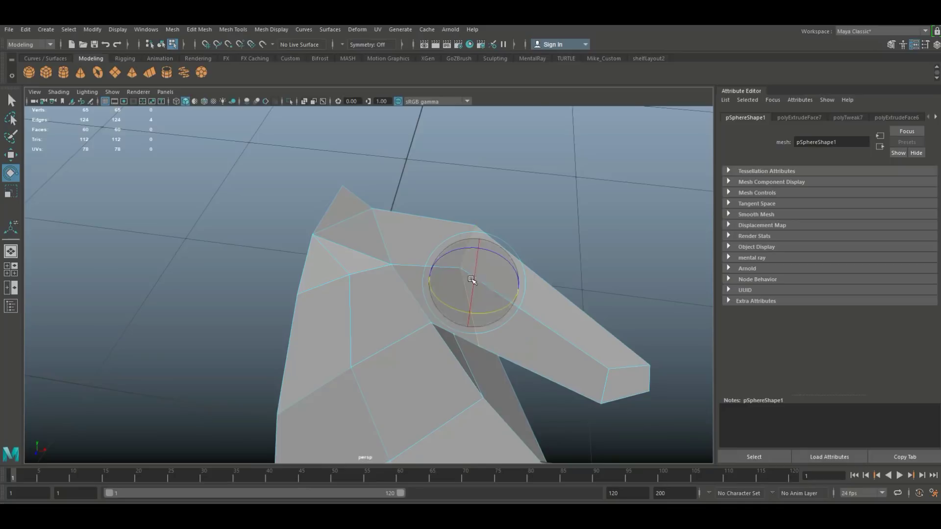
left_click_drag(465, 245, 367, 415, "alt")
key("w")
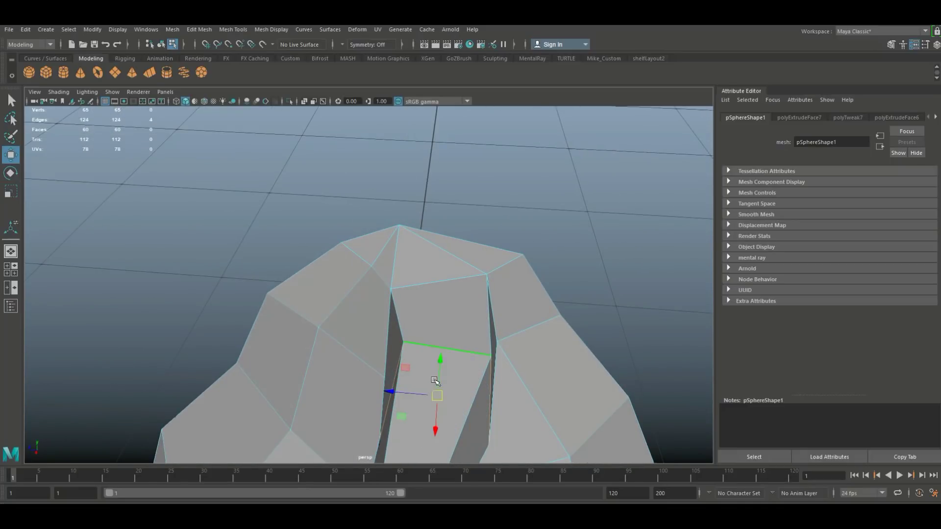
left_click_drag(435, 396, 449, 328)
scroll(468, 378, "down", 4)
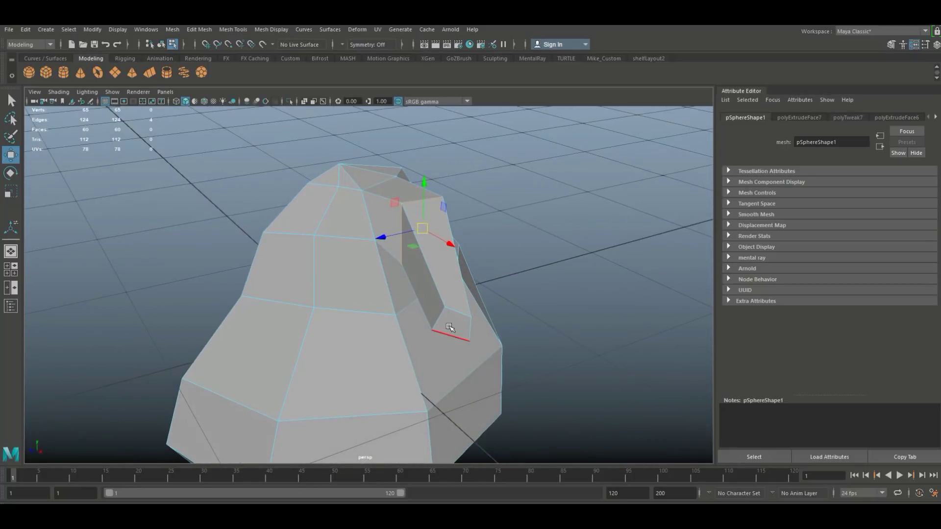
Step: Extrude the small face below the ear
right_click_drag(454, 323, 452, 270)
left_click(455, 327)
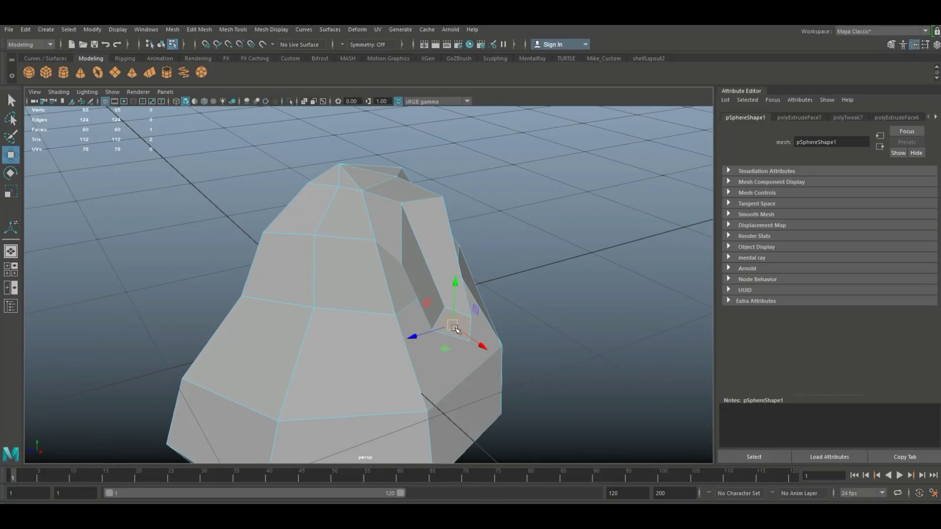
key("ctrl+e")
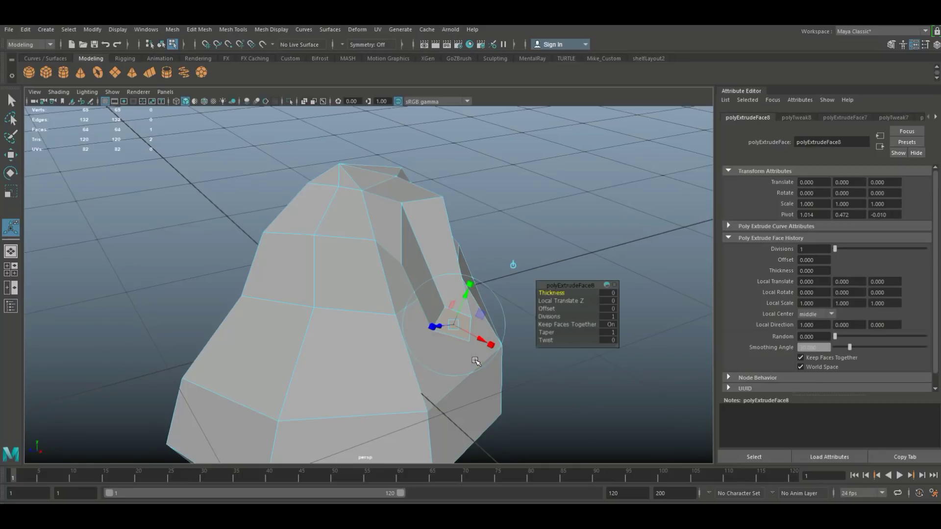
Step: Pull the extruded face down and outward to start the arm
key("w")
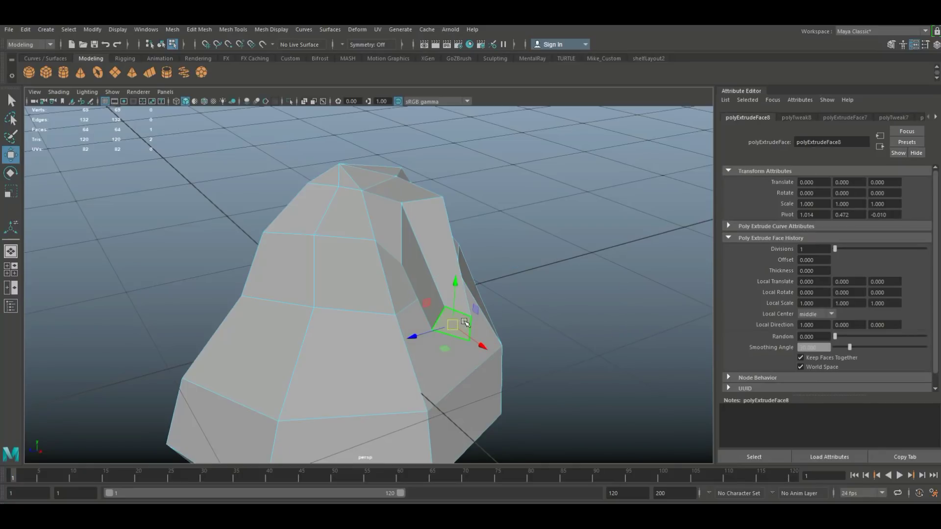
left_click_drag(454, 325, 363, 390)
left_click_drag(431, 360, 482, 346, "alt")
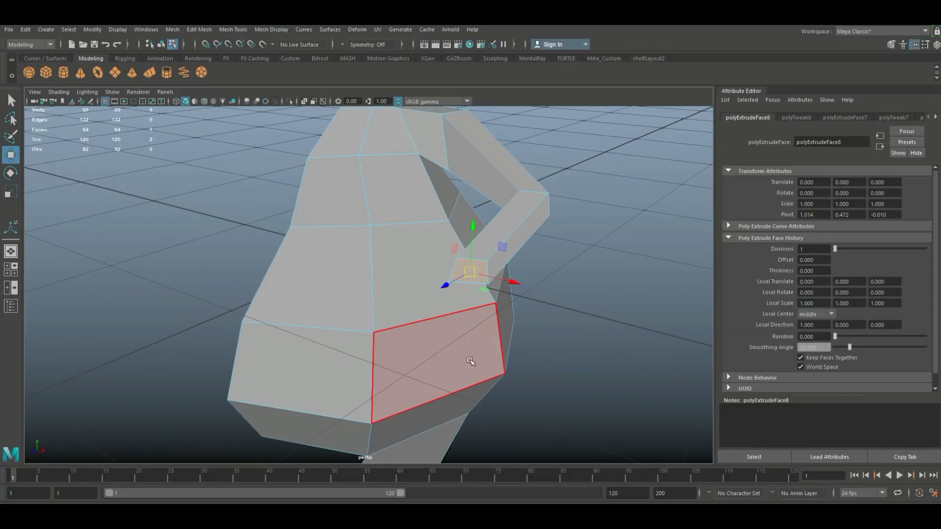
key("r")
left_click_drag(470, 289, 531, 353, "alt")
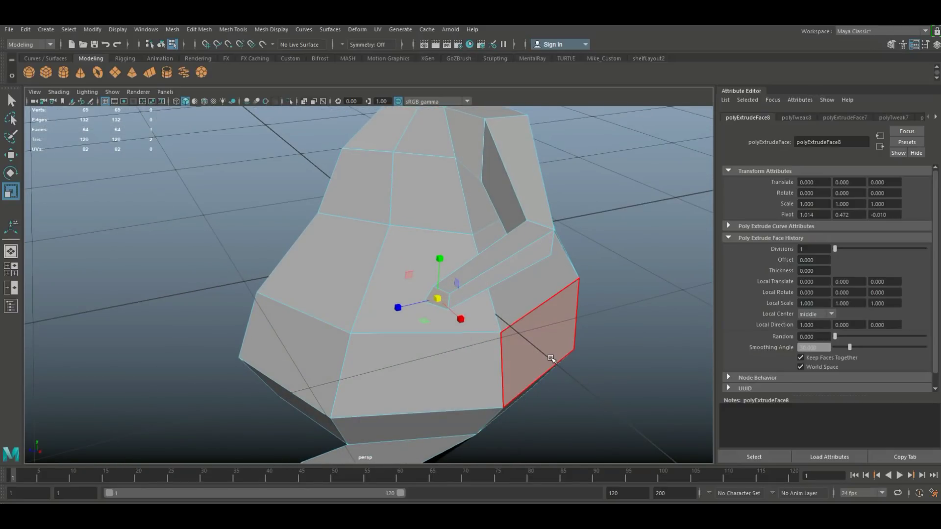
Step: Extrude the arm face again, enlarge it, tilt it and slide it left
key("ctrl+e")
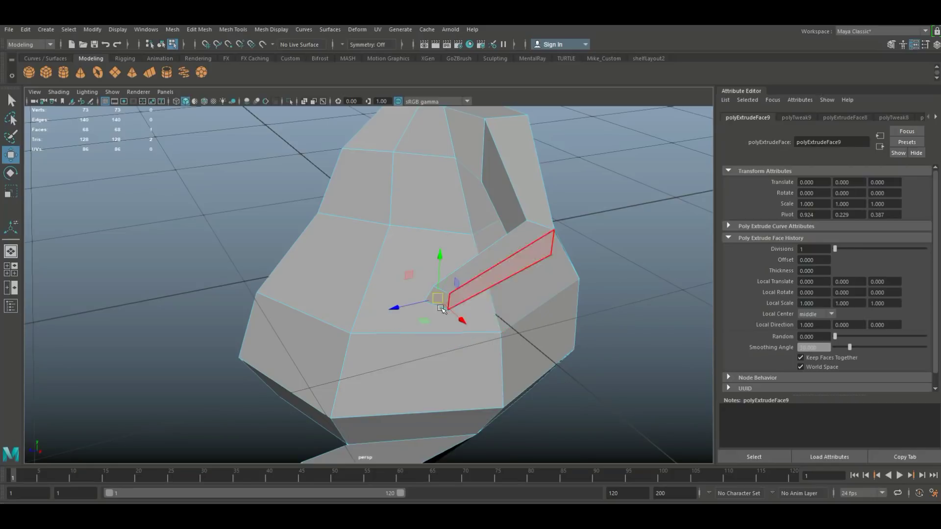
key("w")
key("r")
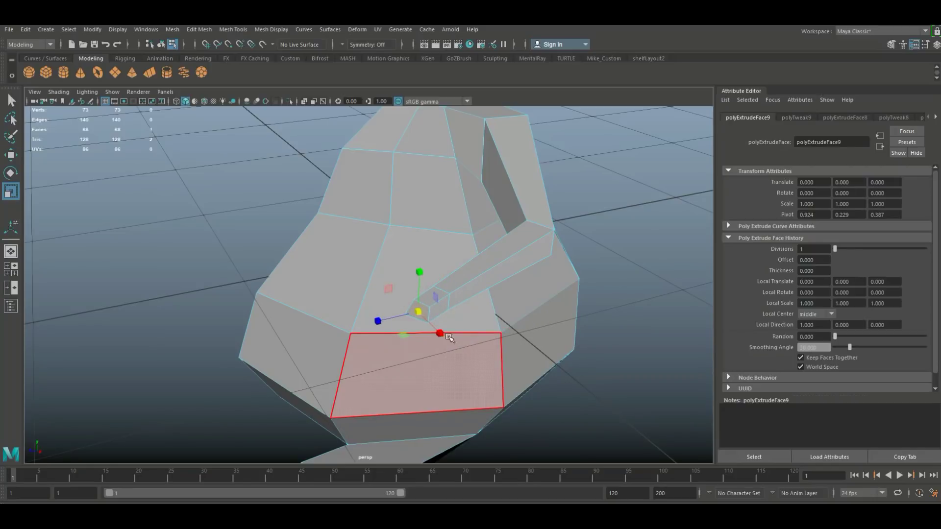
left_click_drag(417, 312, 405, 342)
key("e")
left_click_drag(343, 259, 322, 267)
key("w")
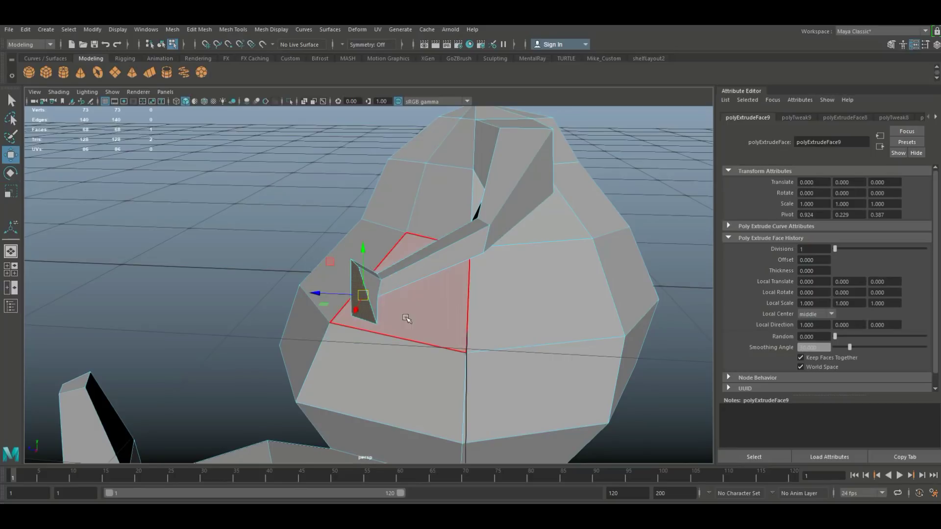
left_click_drag(353, 298, 342, 298)
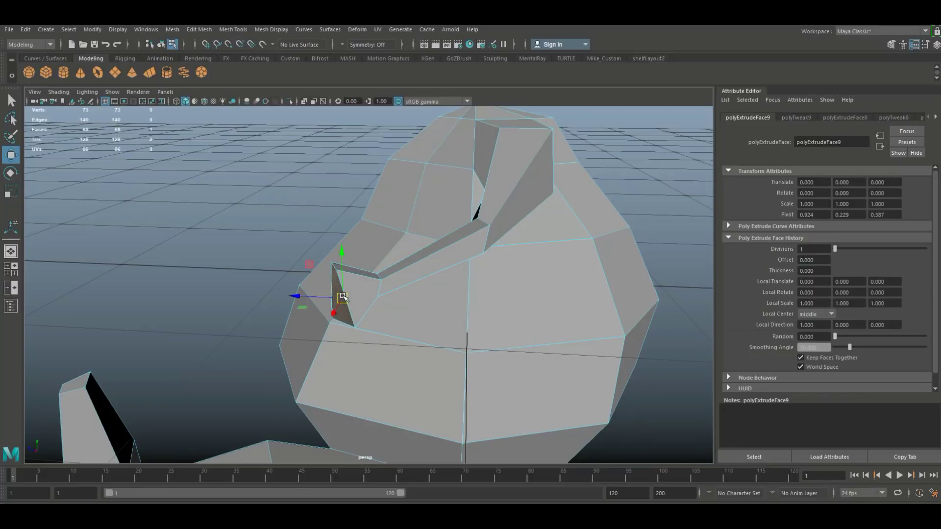
Step: Extrude once more, pull the face outward, shrink it and raise it as the paw
key("ctrl+e")
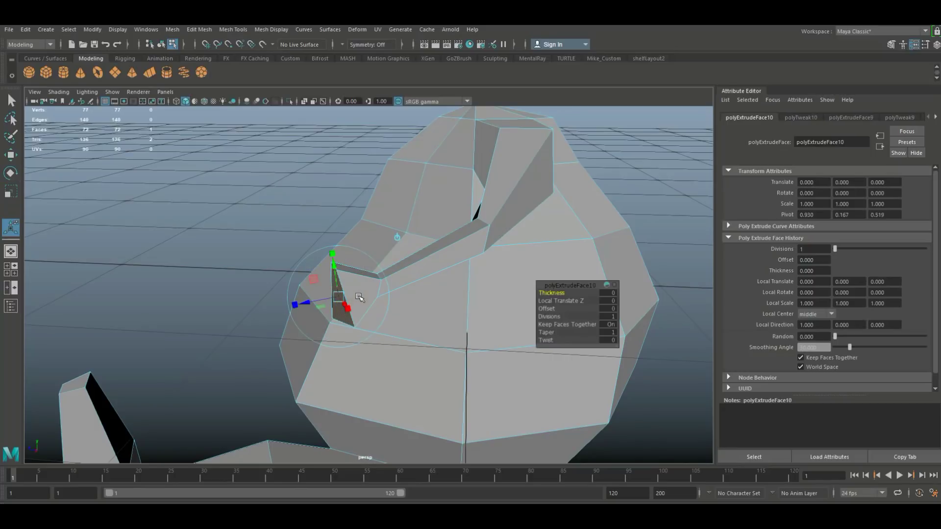
key("w")
left_click_drag(339, 298, 273, 319)
key("r")
left_click_drag(253, 400, 394, 375, "alt")
left_click_drag(426, 337, 364, 385)
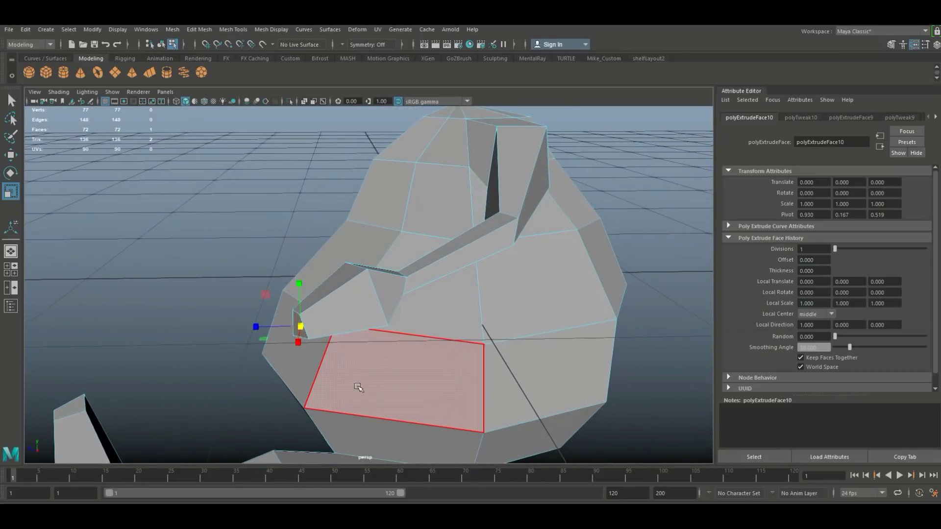
key("w")
left_click_drag(300, 286, 301, 287)
left_click(234, 29)
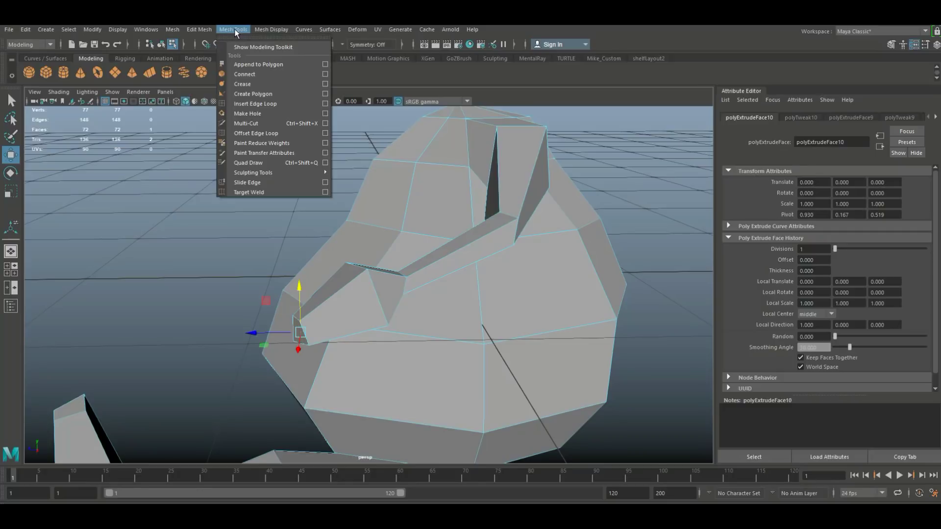
Step: Insert an edge loop across the paw and drag it upward to reshape the paw
left_click(274, 105)
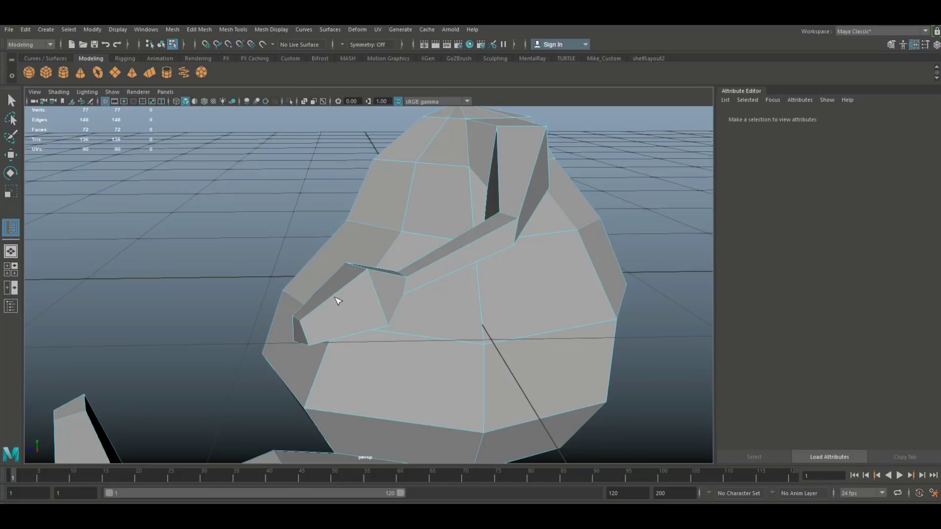
left_click(337, 300)
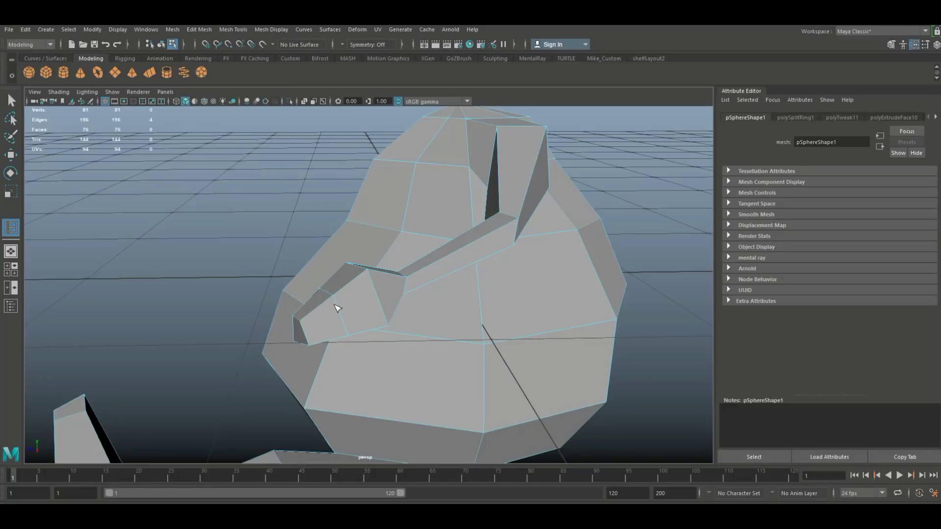
key("w")
left_click_drag(333, 269, 435, 409)
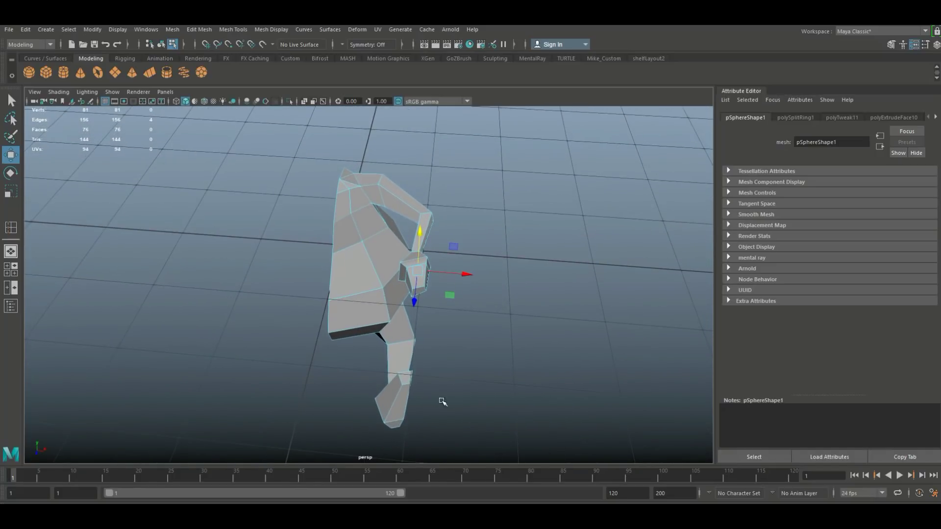
left_click_drag(461, 377, 490, 318, "alt")
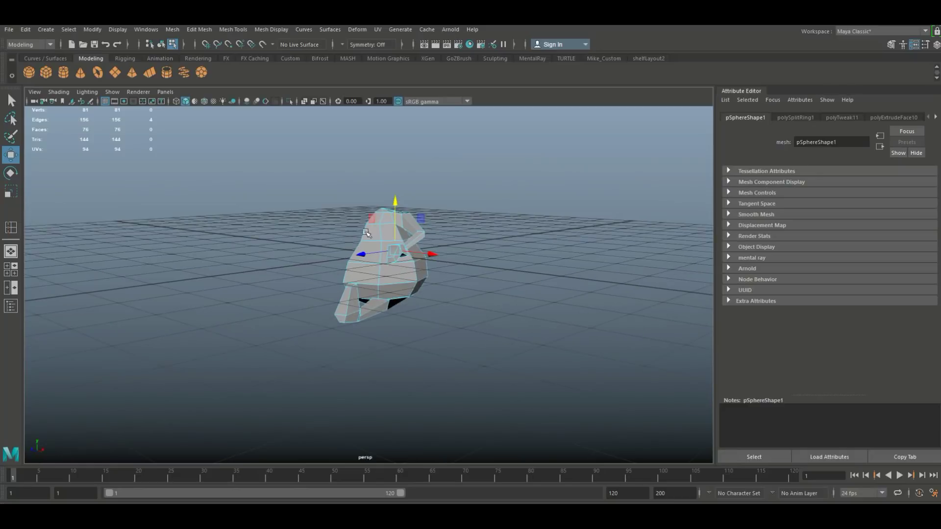
Step: Create a polygon sphere and set its subdivisions to 6
left_click(29, 73)
middle_click_drag(473, 332, 478, 424, "alt")
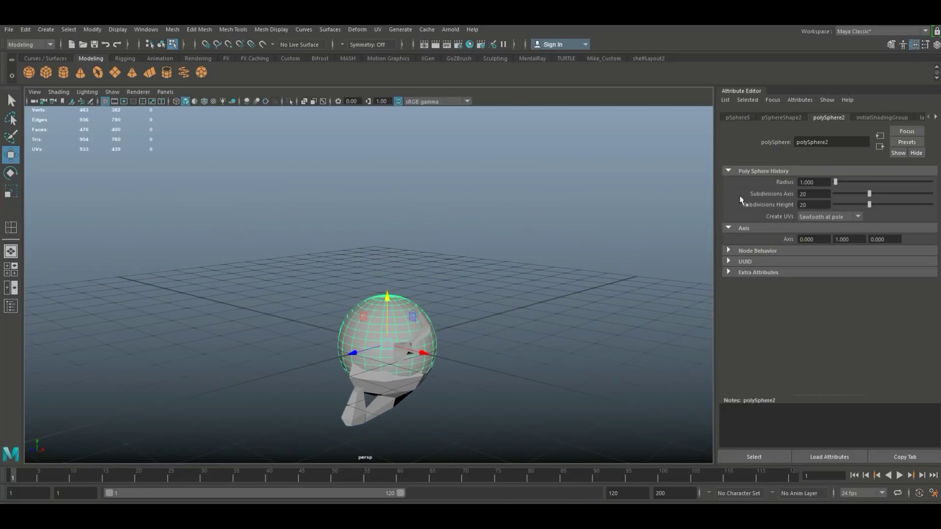
left_click(738, 118)
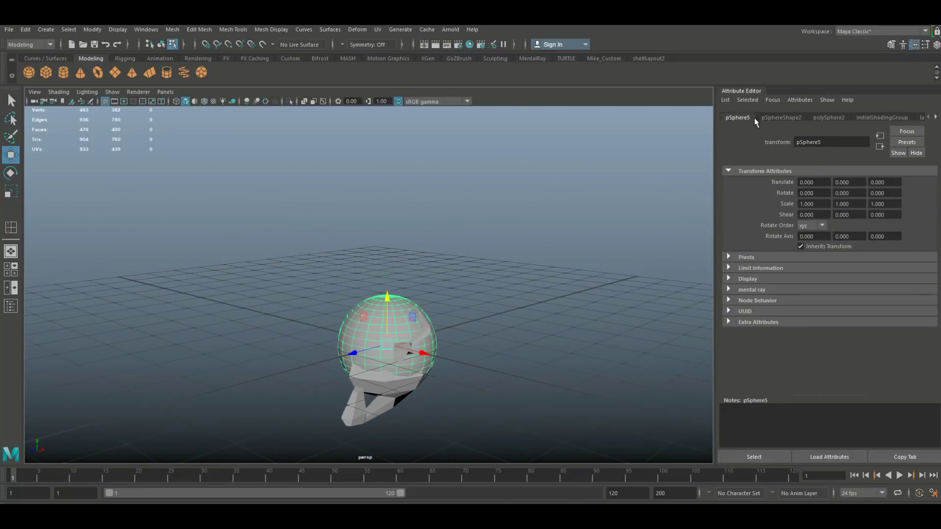
left_click(790, 119)
left_click(836, 118)
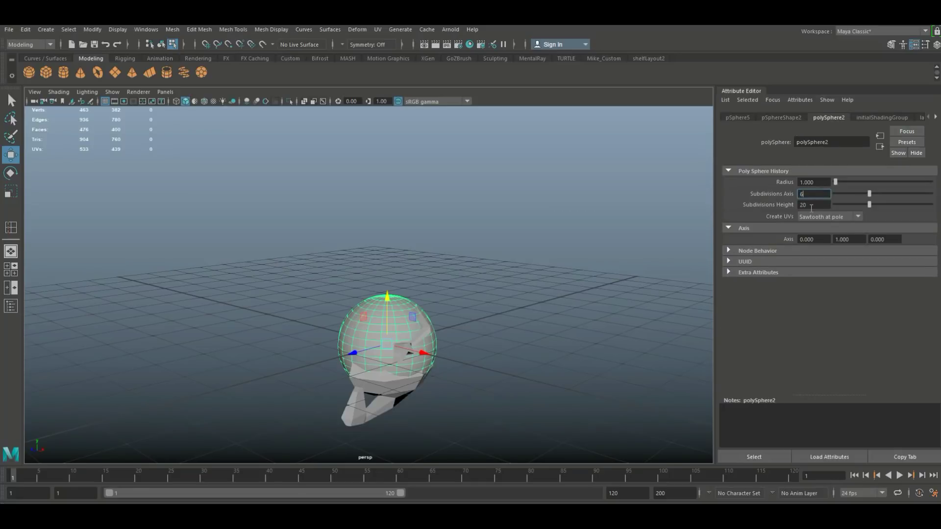
left_click_drag(811, 207, 789, 208)
type("6")
left_click(818, 194)
Step: Lift the sphere, shrink it to head size and seat it on the body
left_click_drag(392, 300, 392, 210)
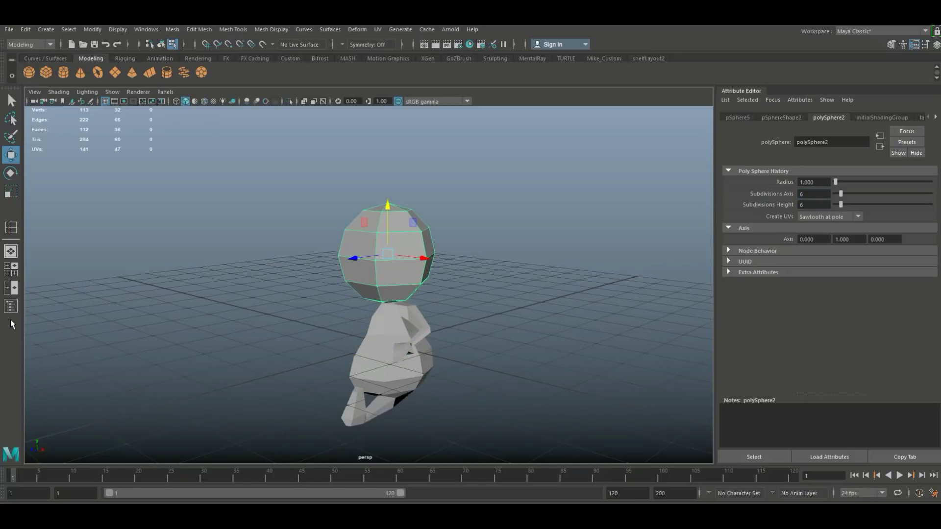
left_click(15, 267)
key("space")
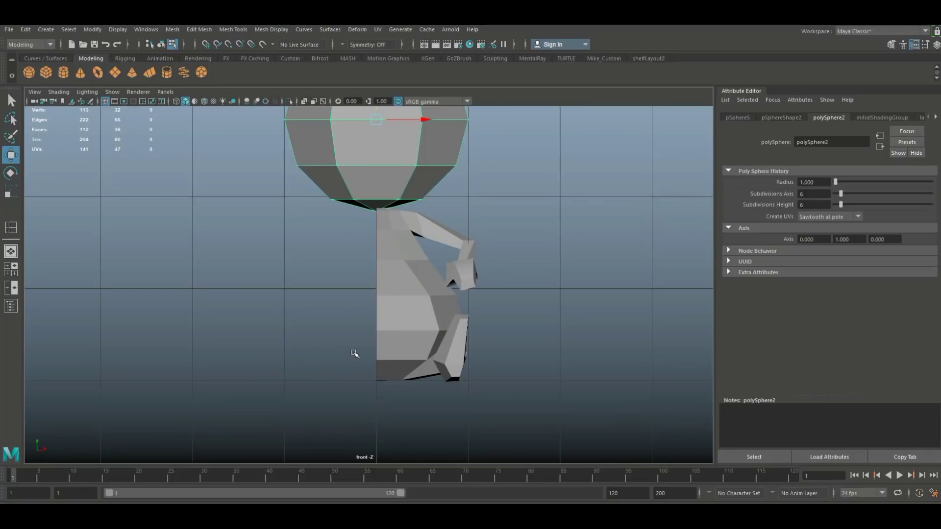
key("r")
scroll(386, 335, "down", 5)
left_click_drag(376, 236, 356, 238)
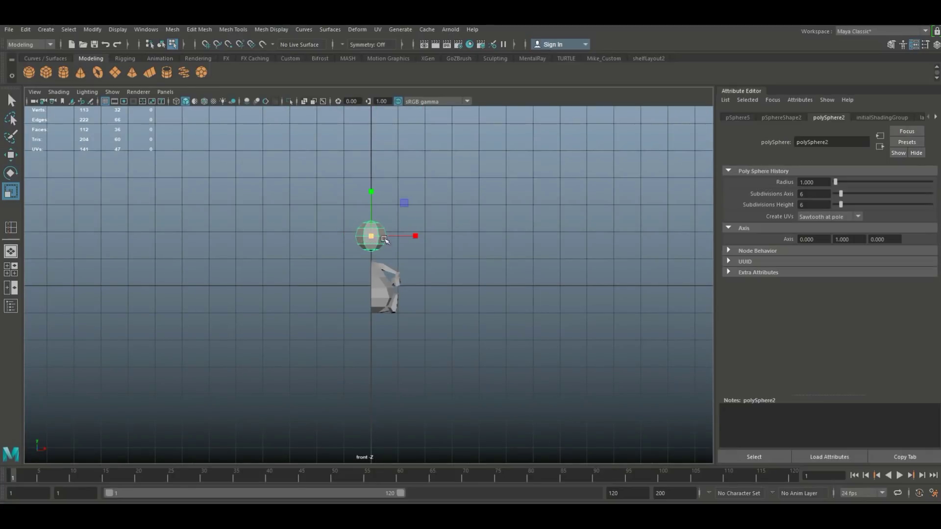
key("w")
left_click_drag(371, 192, 373, 201)
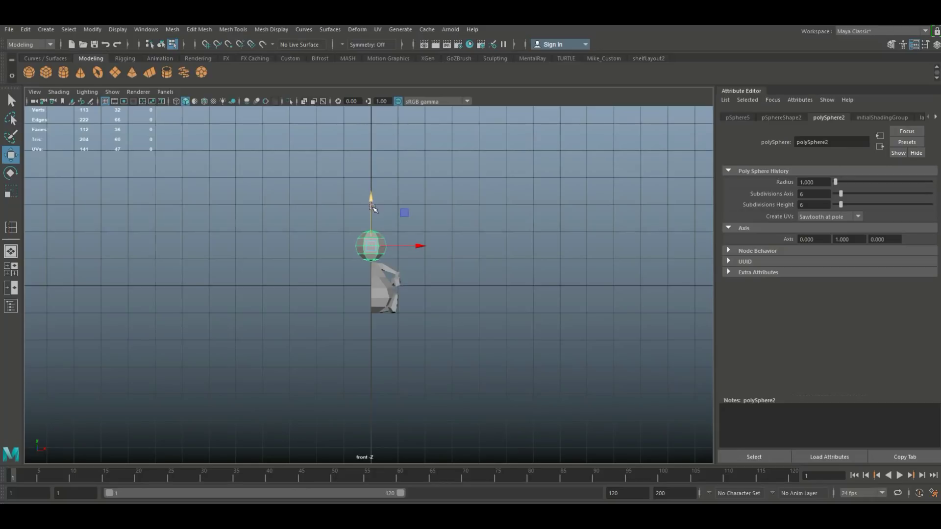
Step: Frame the front view on the sphere and switch it to vertex editing
key("f")
scroll(377, 240, "down", 10)
scroll(415, 300, "up", 5)
scroll(419, 304, "up", 3)
middle_click_drag(421, 314, 452, 319, "alt")
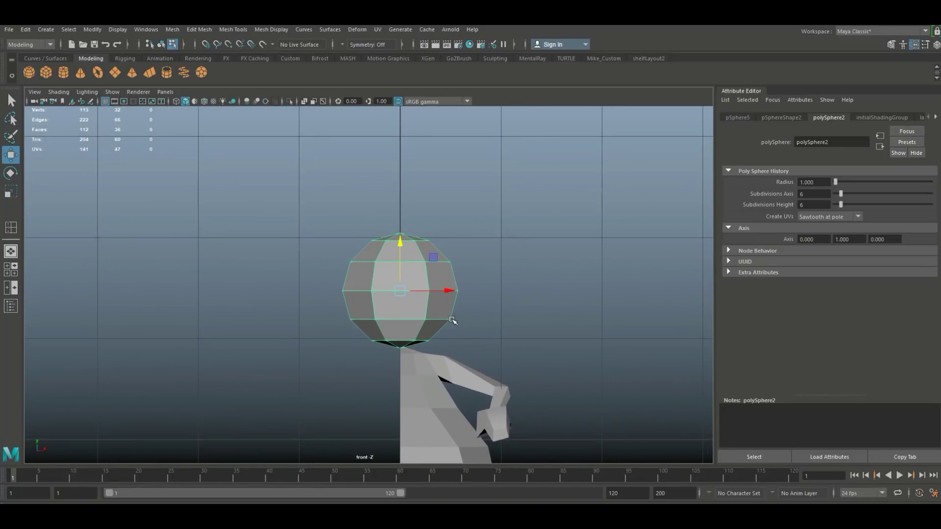
scroll(452, 320, "up", 1)
right_click_drag(418, 238, 368, 235)
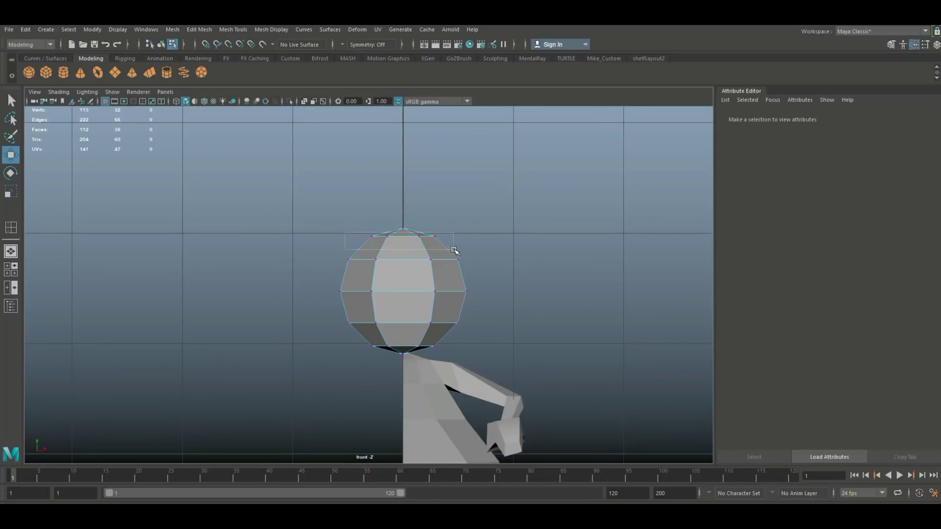
Step: Scale the head sphere's vertex rings, narrowing most and widening the middle, into an egg shape
left_click_drag(471, 246, 363, 233)
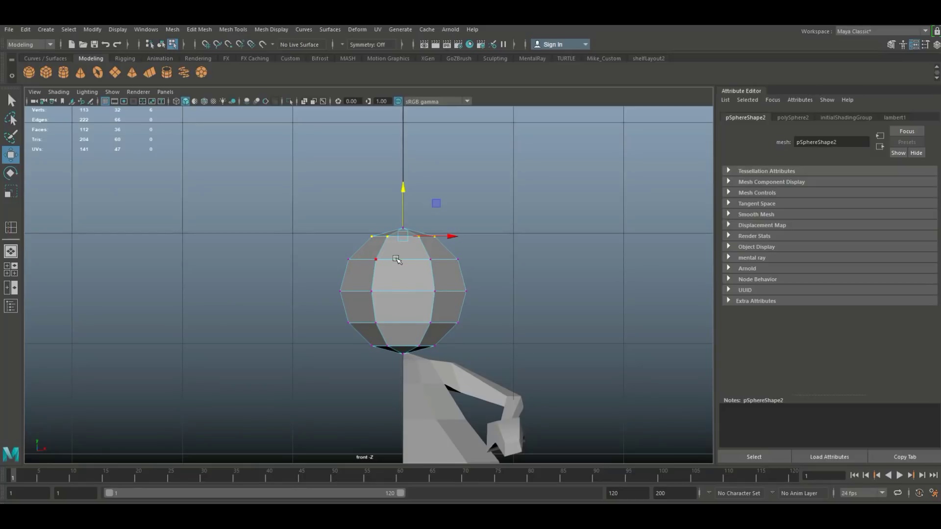
key("r")
left_click_drag(403, 238, 392, 252)
left_click_drag(488, 271, 489, 271)
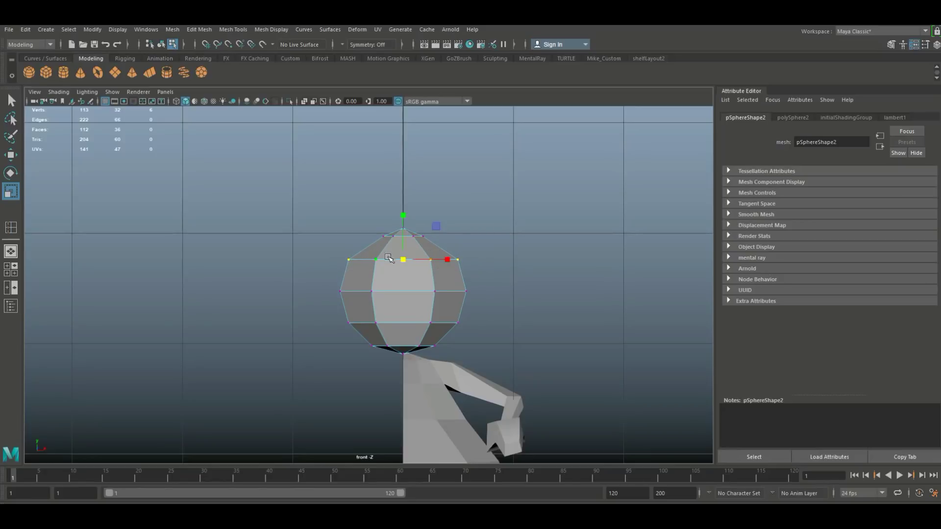
left_click_drag(403, 260, 367, 276)
left_click_drag(499, 304, 499, 304)
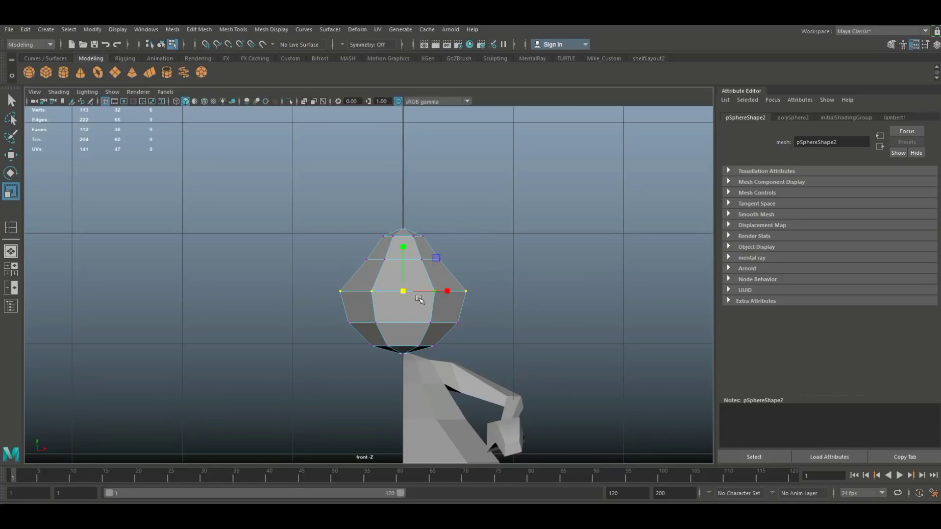
left_click_drag(405, 293, 395, 296)
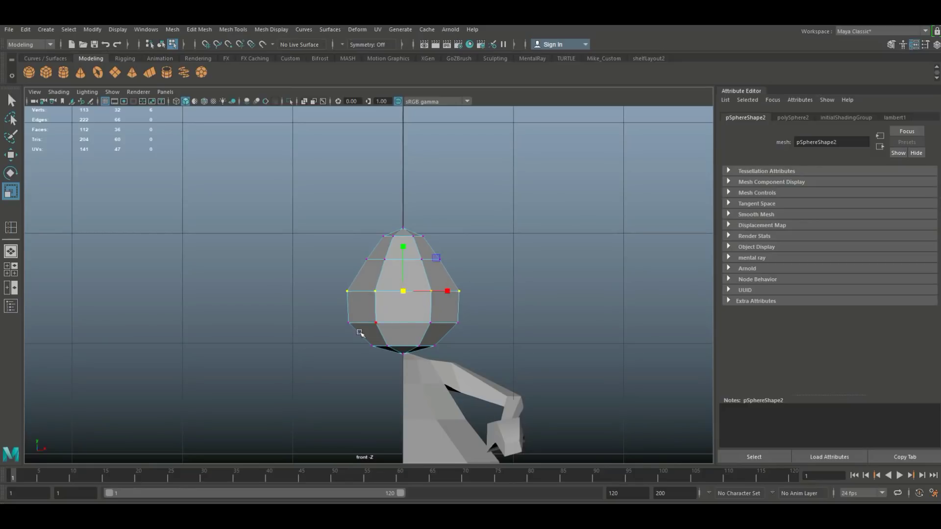
left_click_drag(492, 333, 492, 332)
left_click_drag(403, 323, 389, 333)
left_click_drag(465, 351, 466, 351)
left_click_drag(399, 346, 397, 347)
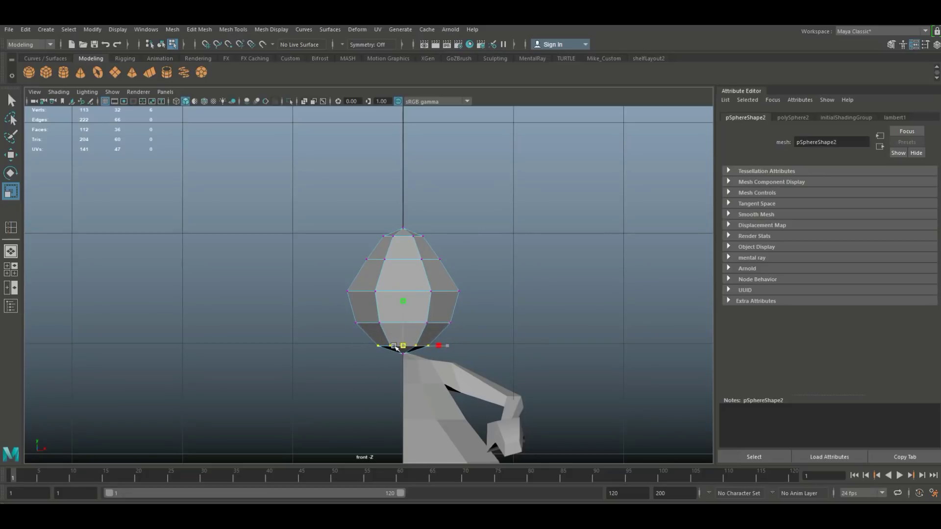
left_click_drag(487, 299, 488, 299)
mouse_move(403, 292)
left_mouse_down()
mouse_move(386, 300)
mouse_move(410, 304)
mouse_move(402, 304)
left_mouse_up()
Step: In the side view, return the head to object mode, scale it up uniformly, and ready it for moving
left_click(10, 270)
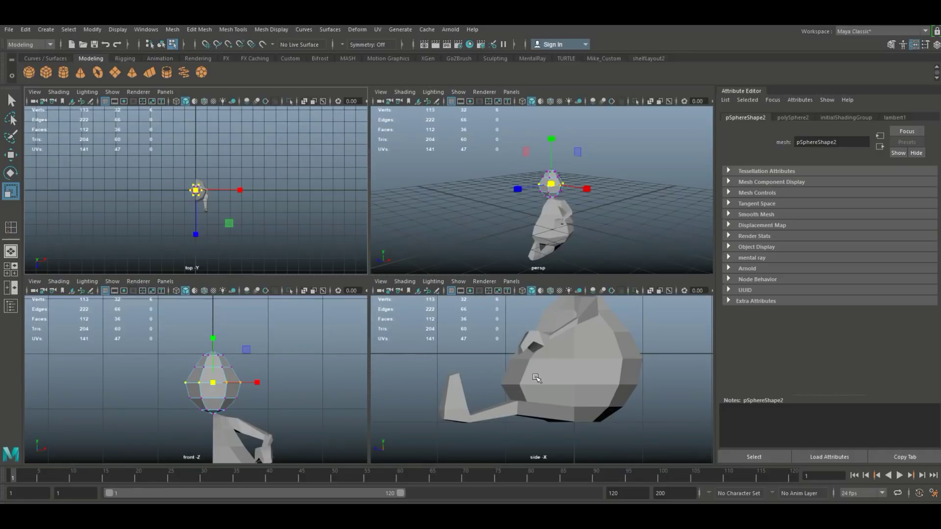
key("space")
right_click_drag(518, 370, 498, 383, "alt")
middle_click_drag(497, 382, 484, 291, "alt")
right_click_drag(485, 292, 477, 255, "alt")
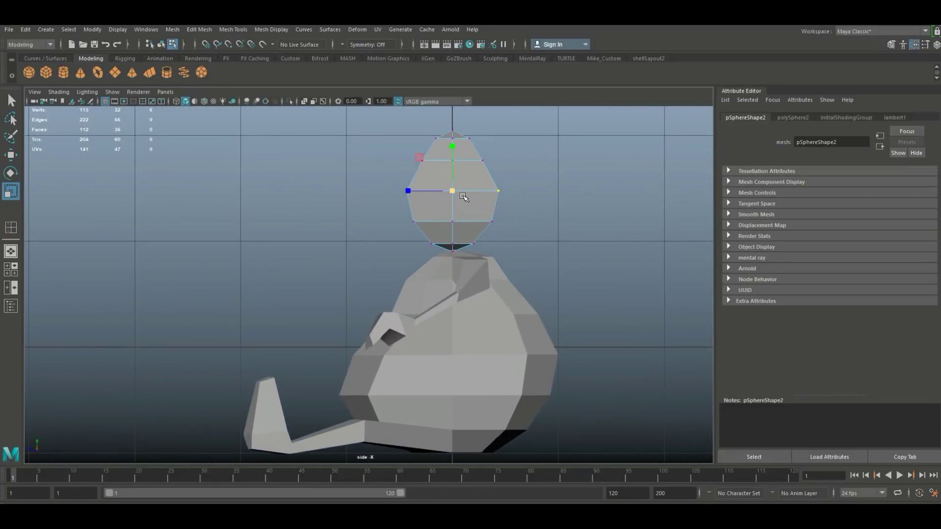
mouse_move(459, 193)
right_mouse_down()
mouse_move(479, 175)
mouse_move(469, 184)
right_mouse_up()
mouse_move(454, 191)
left_mouse_down()
mouse_move(499, 192)
mouse_move(454, 166)
mouse_move(465, 177)
left_mouse_up()
key("w")
scroll(478, 210, "down", 7)
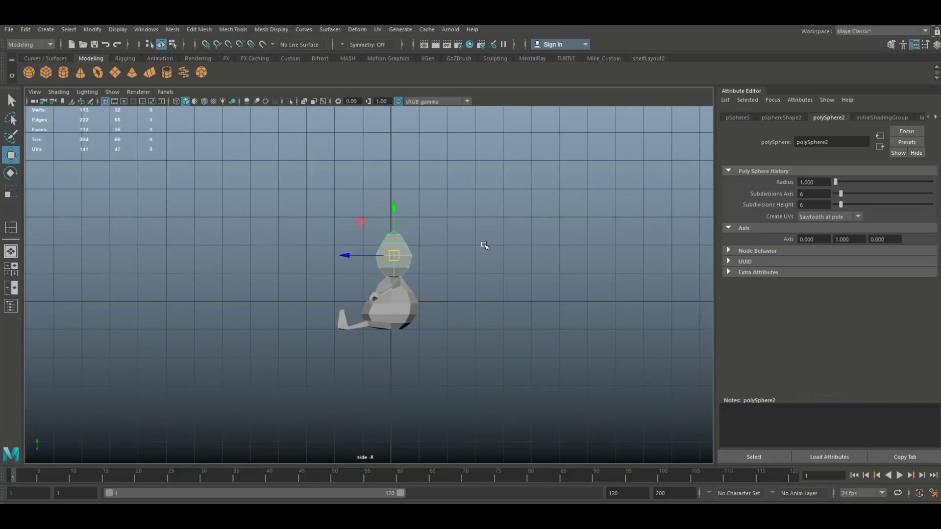
Step: Rotate the head sphere in the top view so its hexagon points face top and bottom
scroll(484, 245, "up", 2)
left_click(11, 269)
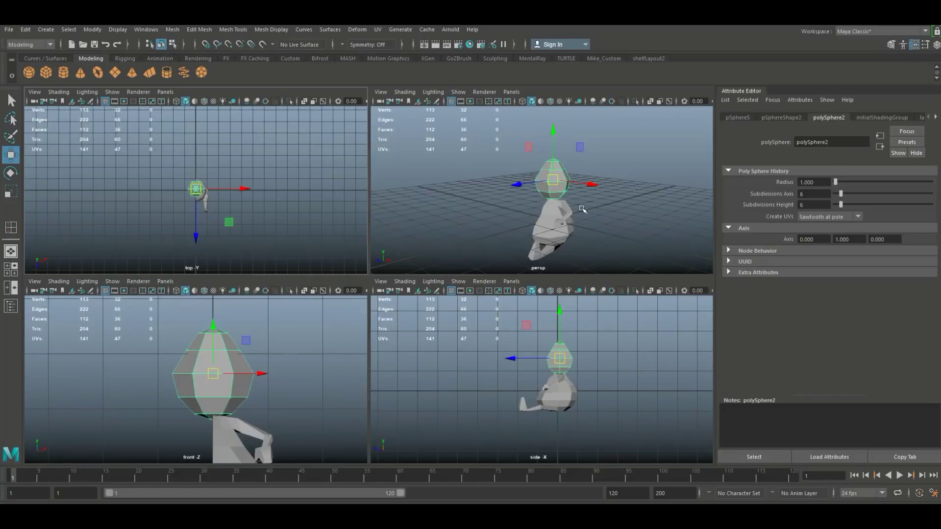
key("space")
left_click_drag(534, 221, 505, 319, "alt")
left_click(11, 270)
key("space")
scroll(347, 315, "up", 5)
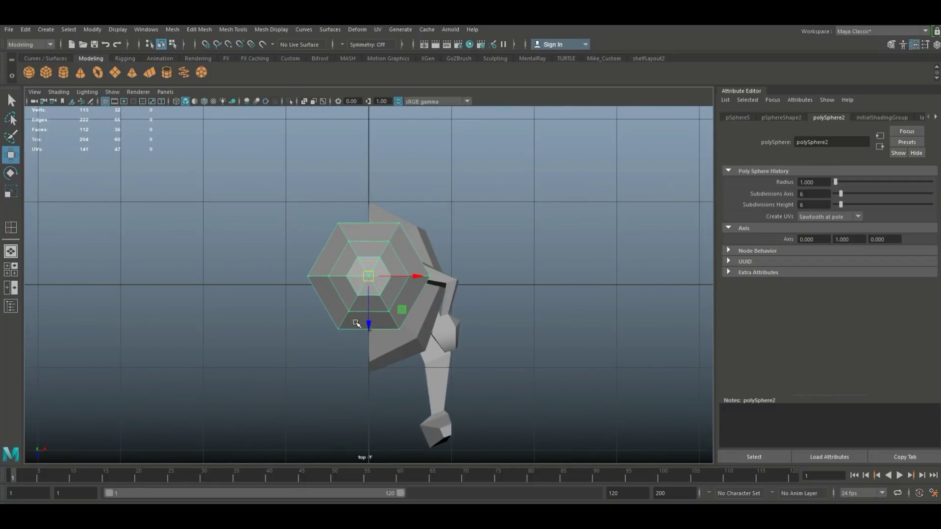
key("e")
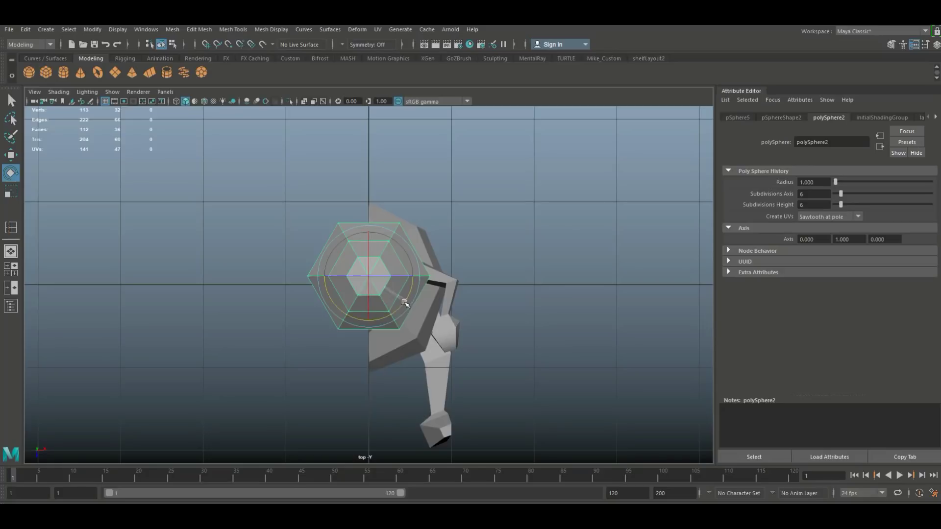
left_click_drag(404, 303, 316, 338)
Step: Select the faces on the head's left half in the front view and delete them
left_click(10, 269)
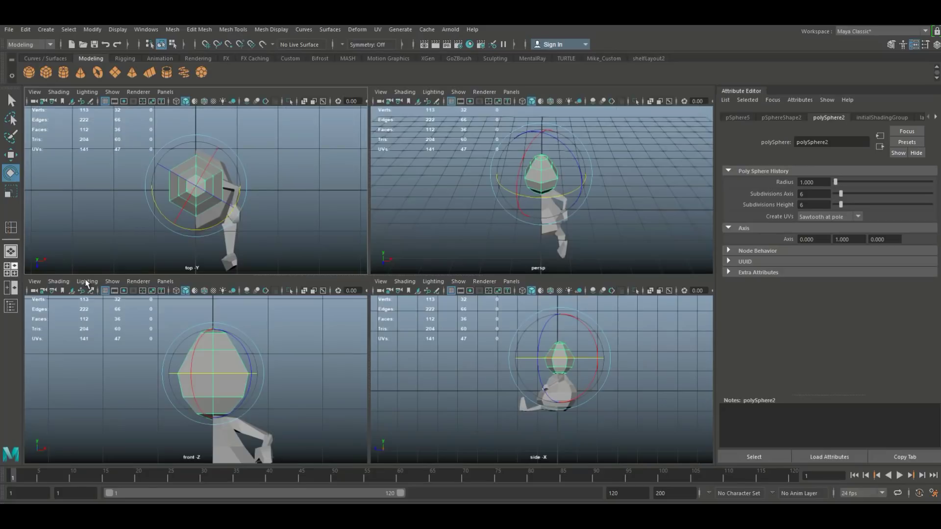
key("space")
right_click_drag(348, 252, 339, 270)
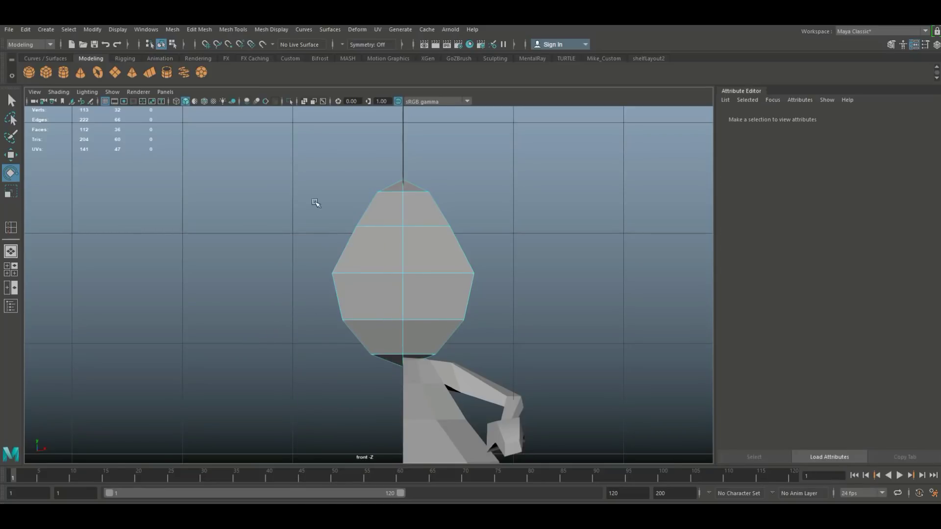
left_click_drag(369, 340, 394, 419)
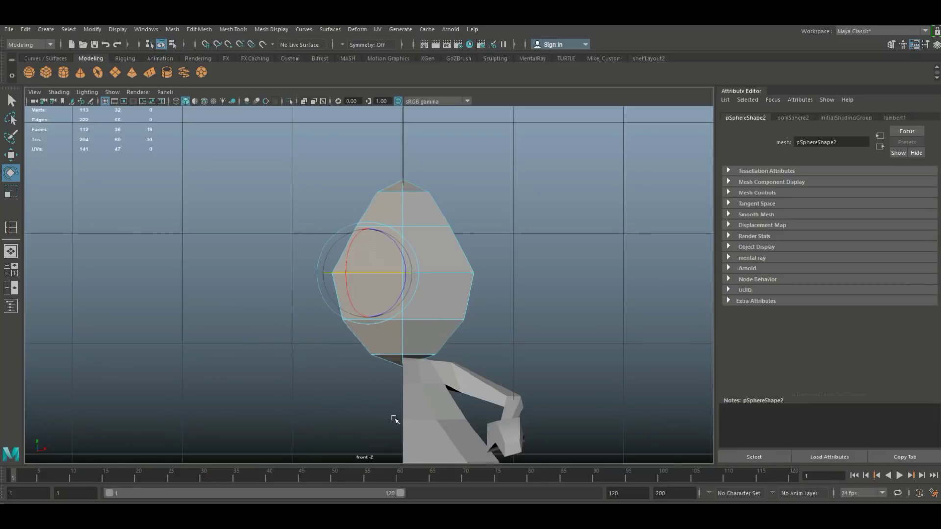
key("Delete")
left_click(11, 269)
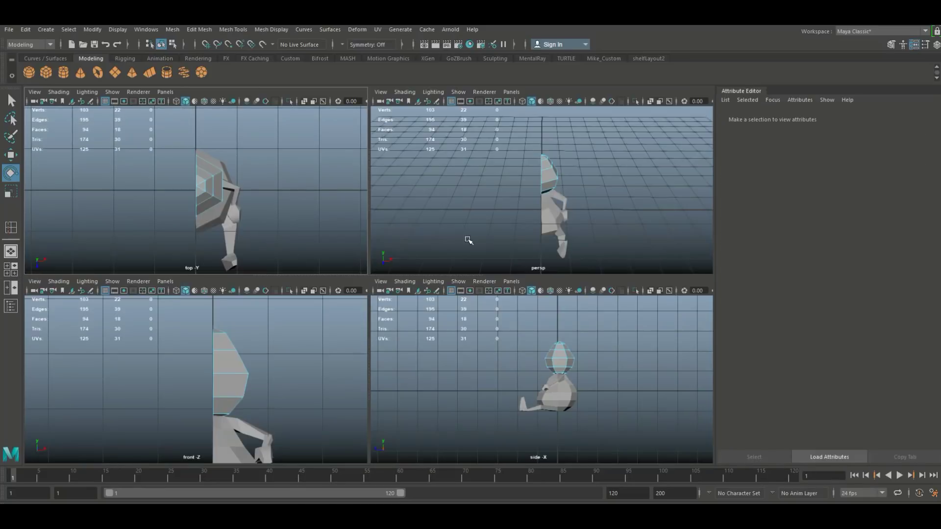
key("space")
left_click_drag(516, 328, 466, 371, "alt")
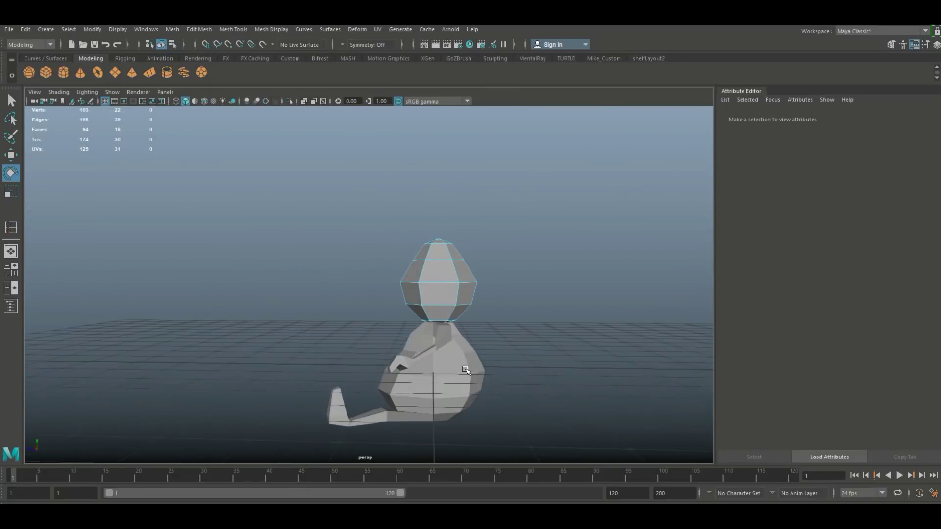
Step: In the side view, put the head in vertex mode and nudge its left-side vertices inward
left_click(10, 269)
key("space")
scroll(498, 372, "up", 4)
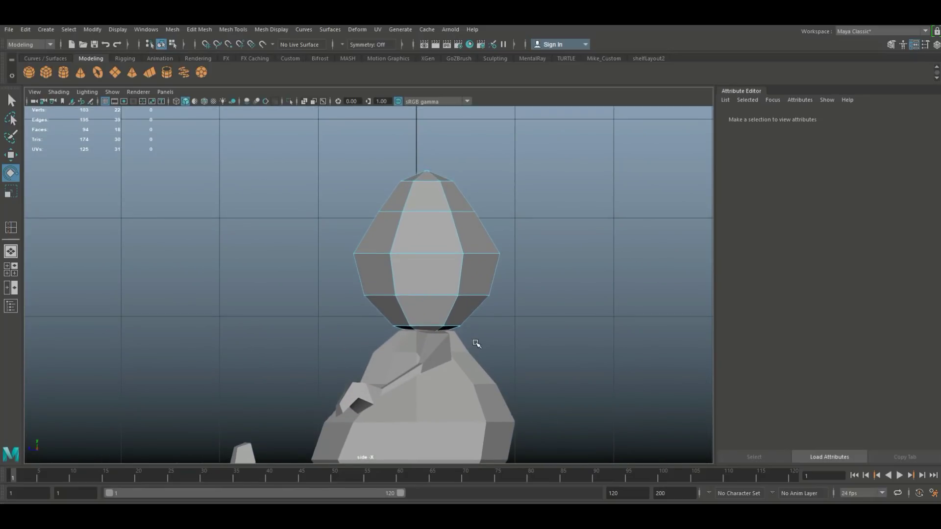
right_click(390, 207)
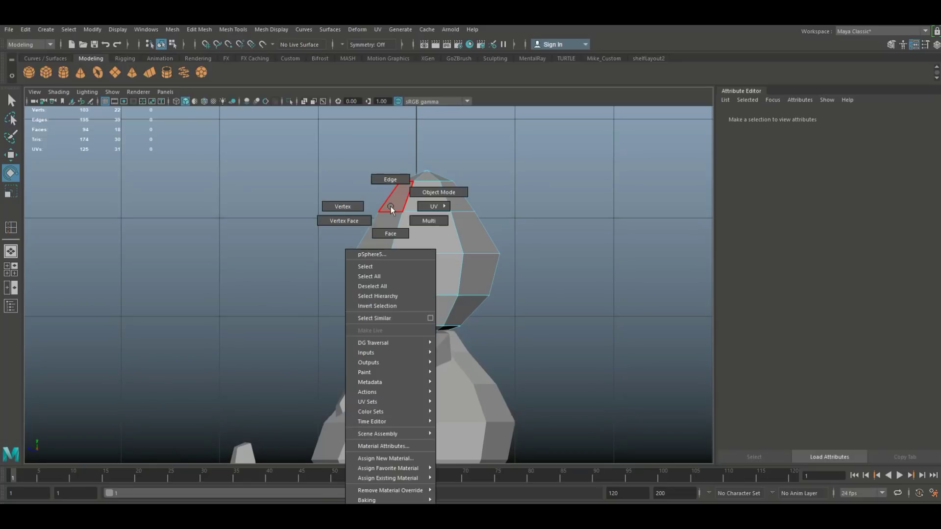
left_click(343, 206)
left_click_drag(401, 192, 401, 192)
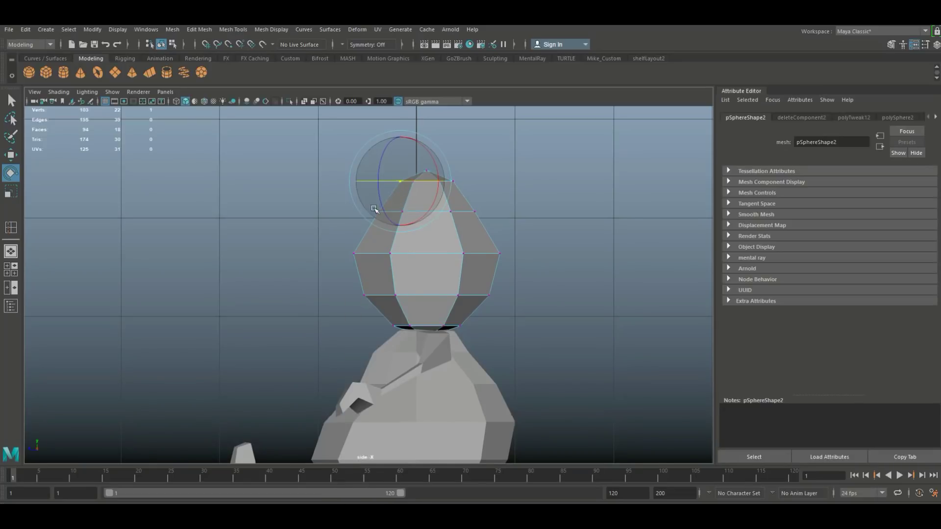
left_click(289, 197)
left_click_drag(336, 199, 385, 228)
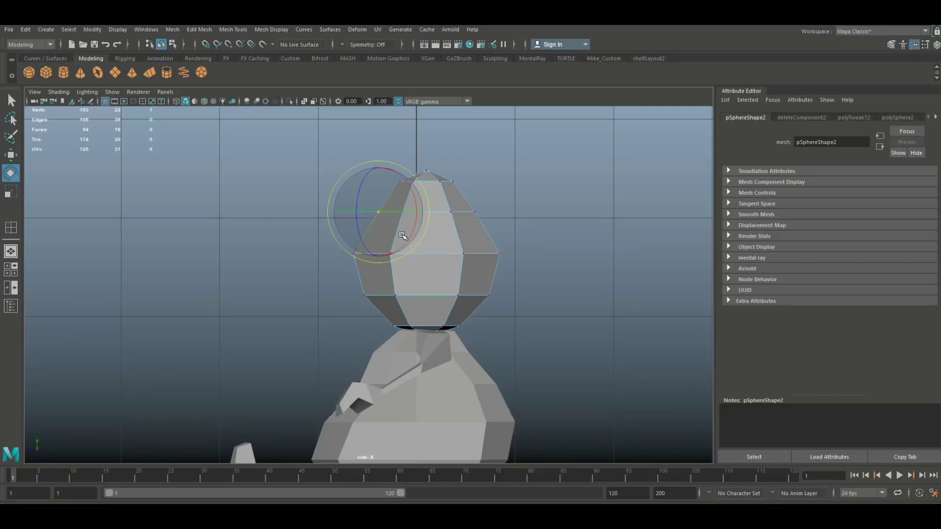
key("w")
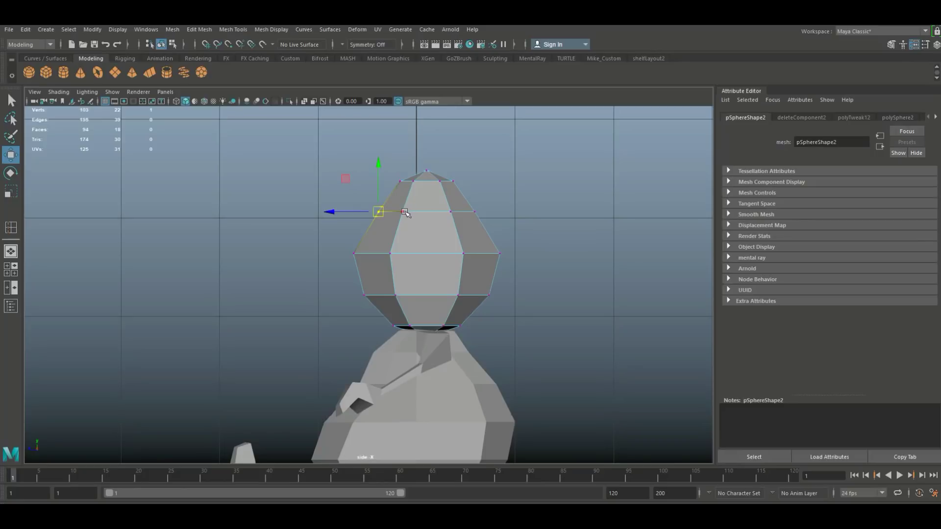
left_click(412, 214)
left_click_drag(368, 206, 388, 212)
left_click_drag(372, 269, 368, 253)
left_click_drag(355, 291, 385, 308)
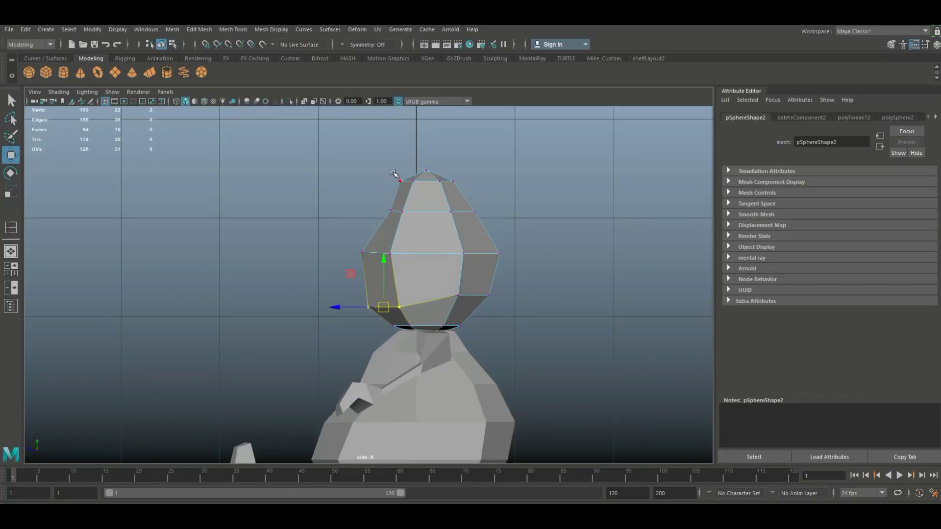
Step: Shift the head's five top vertices left and tilt them, then tilt two right-side vertices
left_click_drag(480, 194, 477, 199)
left_click_drag(428, 176, 411, 177)
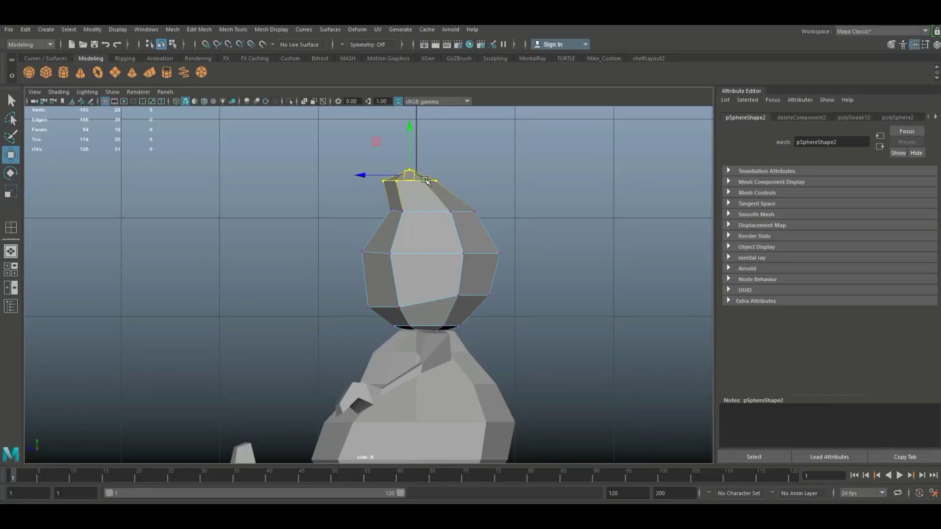
key("e")
left_click_drag(453, 166, 453, 145)
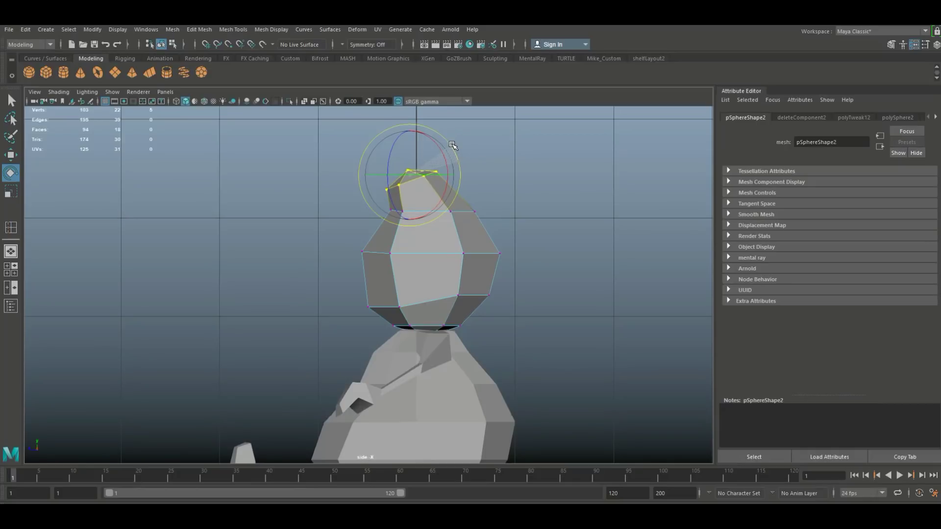
mouse_move(489, 253)
left_mouse_down()
mouse_move(518, 275)
mouse_move(486, 245)
left_mouse_up()
key("w")
key("e")
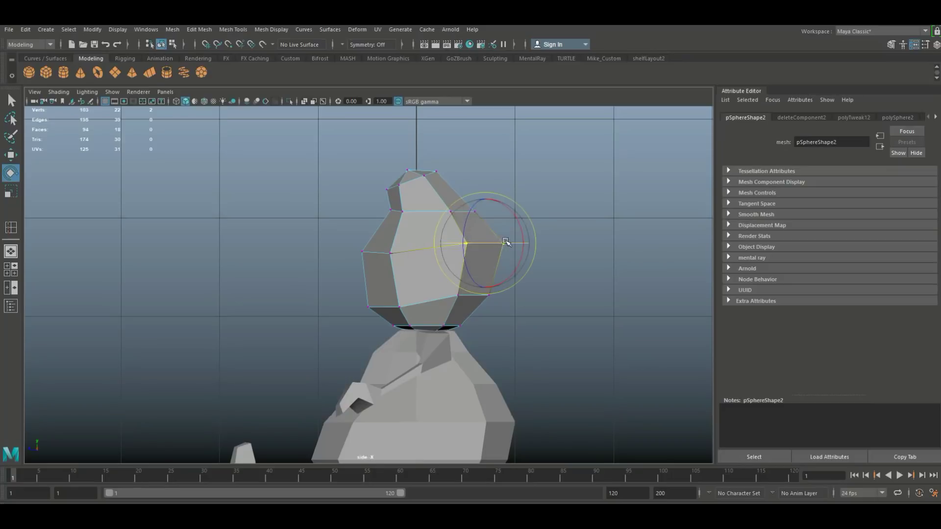
left_click_drag(535, 245, 532, 238)
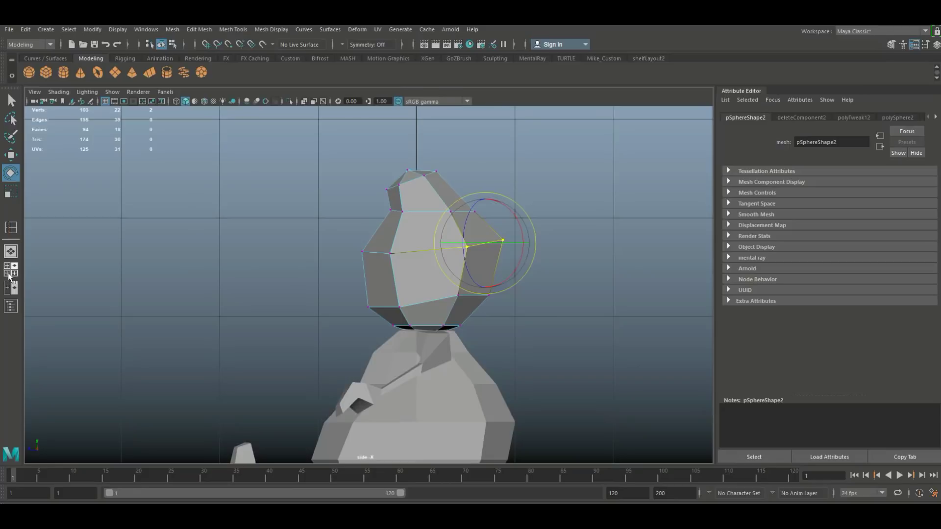
Step: Orbit the perspective view around the character and set the head to face selection
left_click(9, 276)
key("space")
scroll(449, 278, "up", 5)
left_click_drag(385, 295, 409, 343, "alt")
left_click(554, 326)
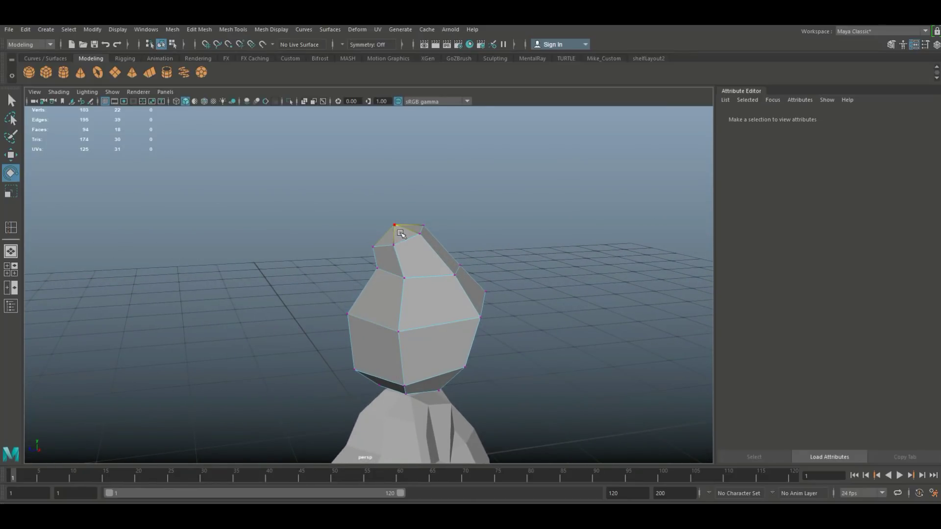
right_click_drag(404, 234, 404, 260)
Step: Extrude the head's top face and pull the new face out sideways
left_click(404, 231)
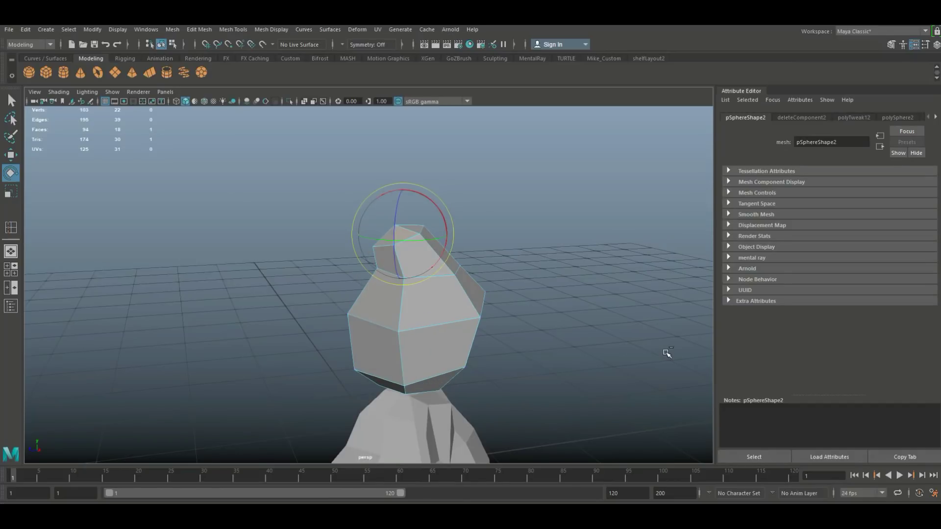
key("ctrl+e")
left_click_drag(667, 354, 504, 288, "alt")
left_click_drag(453, 234, 473, 351)
key("r")
key("e")
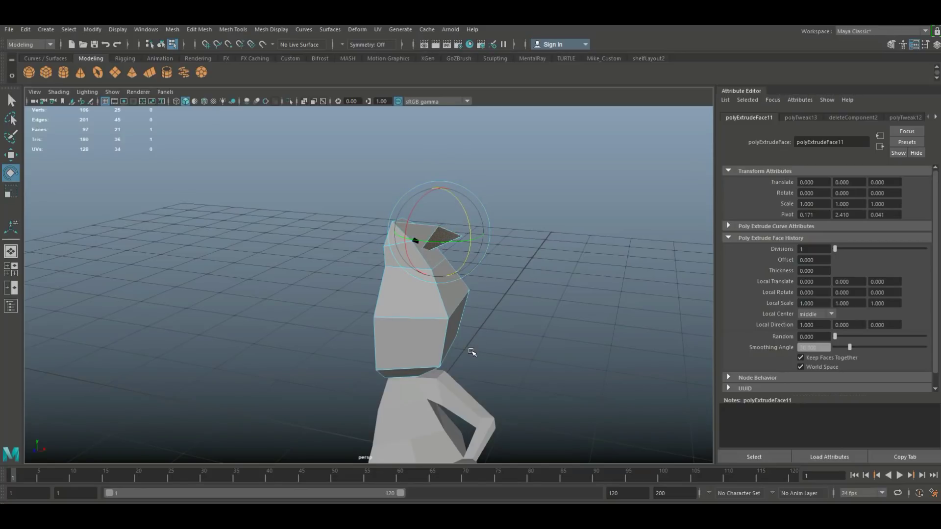
key("w")
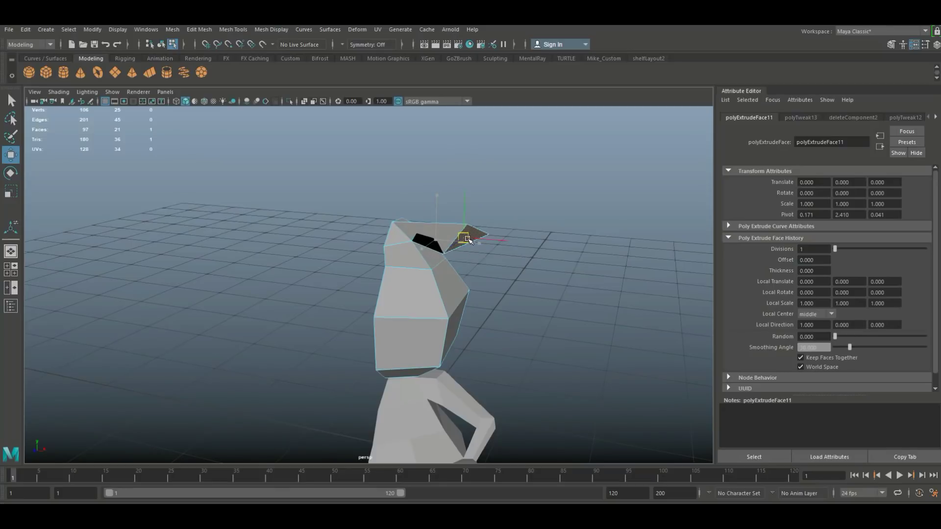
key("e")
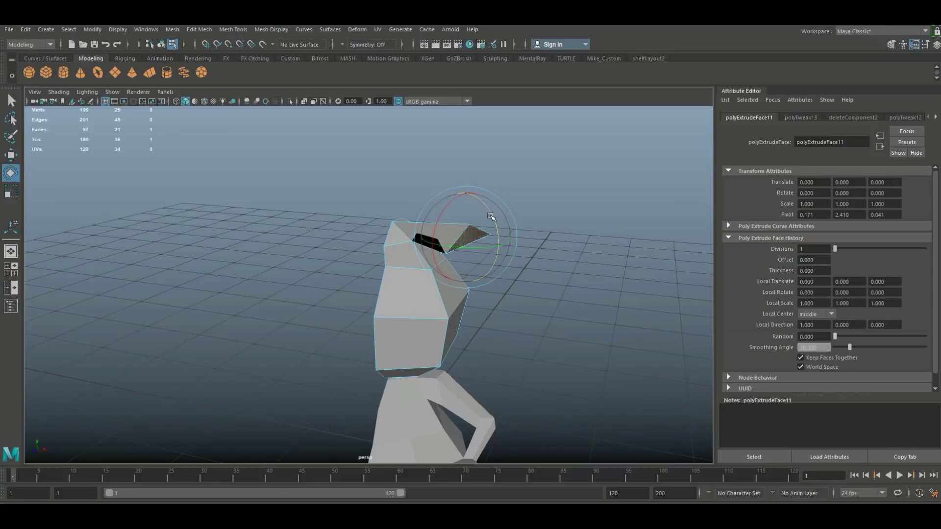
Step: Rotate the extruded face up and outward, shift it left, and rotate it further
left_click_drag(483, 186, 394, 248, "alt")
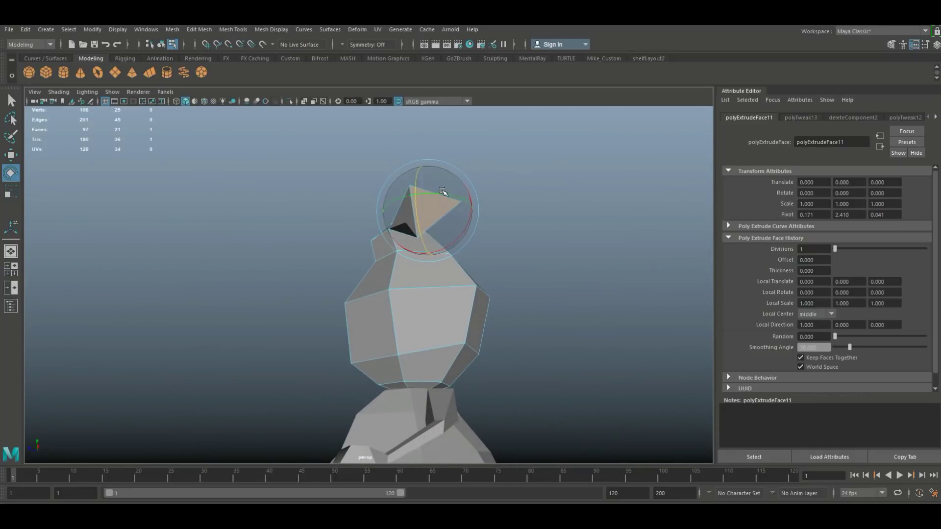
left_click_drag(418, 176, 427, 162)
mouse_move(425, 218)
left_mouse_down("alt")
mouse_move(458, 236)
mouse_move(500, 236)
mouse_move(416, 250)
mouse_move(416, 230)
left_mouse_up("alt")
key("w")
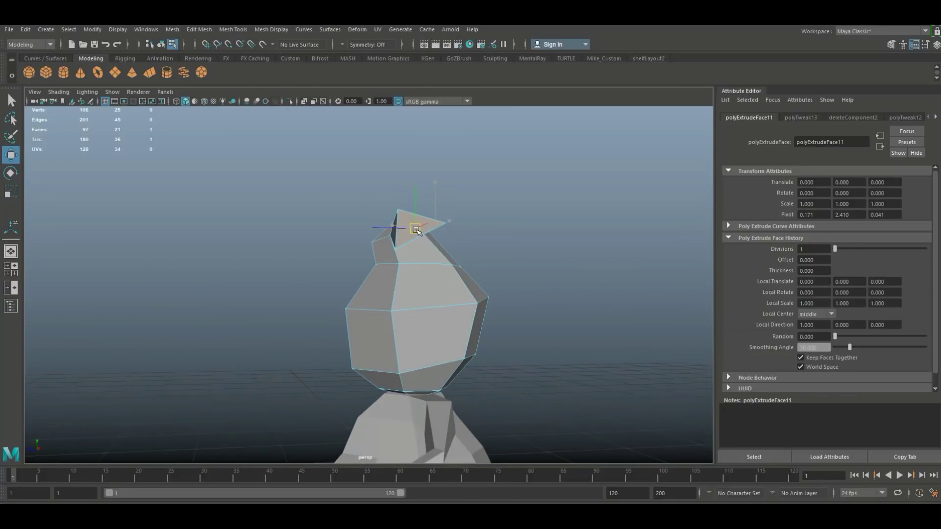
key("e")
left_click_drag(449, 202, 456, 225)
left_click_drag(365, 279, 425, 311, "alt")
Step: Extrude the ear face again, stretch it out and down, angle it, and taper its end
key("ctrl+e")
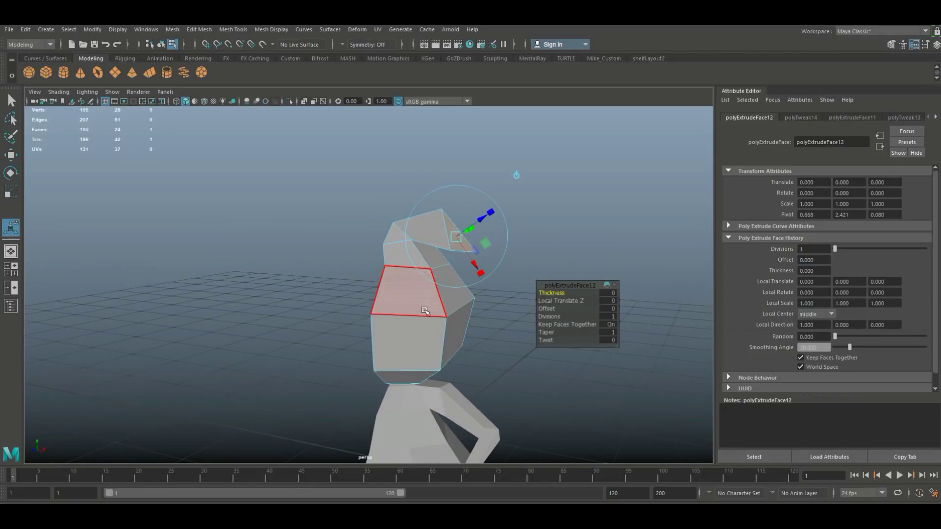
key("w")
left_click_drag(458, 232, 529, 315)
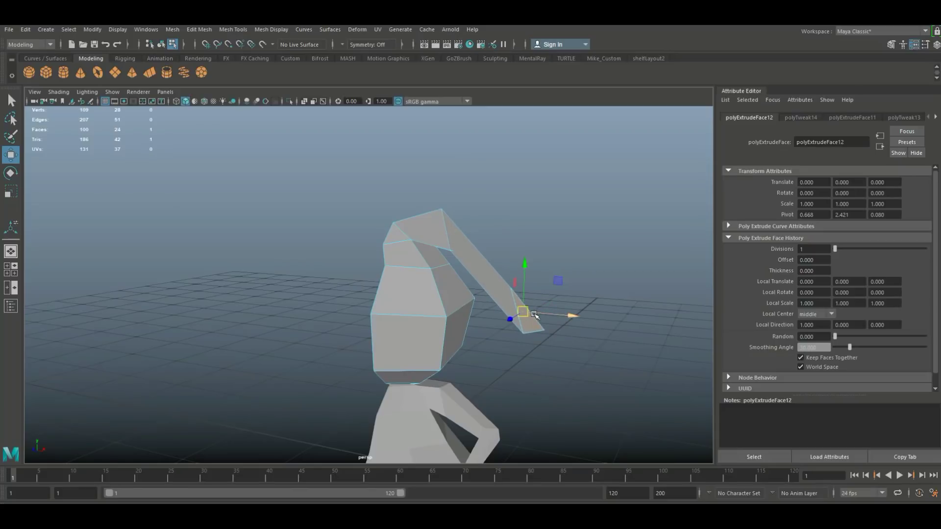
key("r")
left_click_drag(523, 312, 548, 315)
key("e")
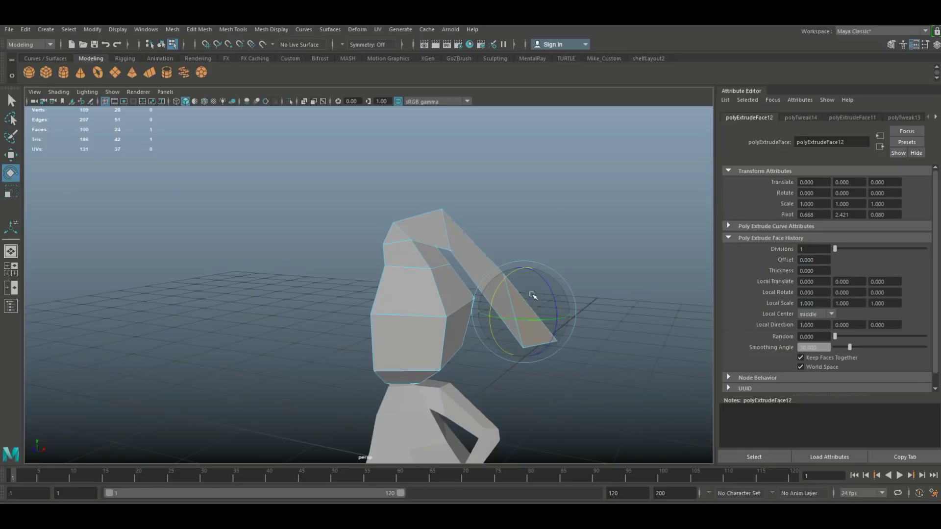
left_click_drag(534, 277, 462, 362)
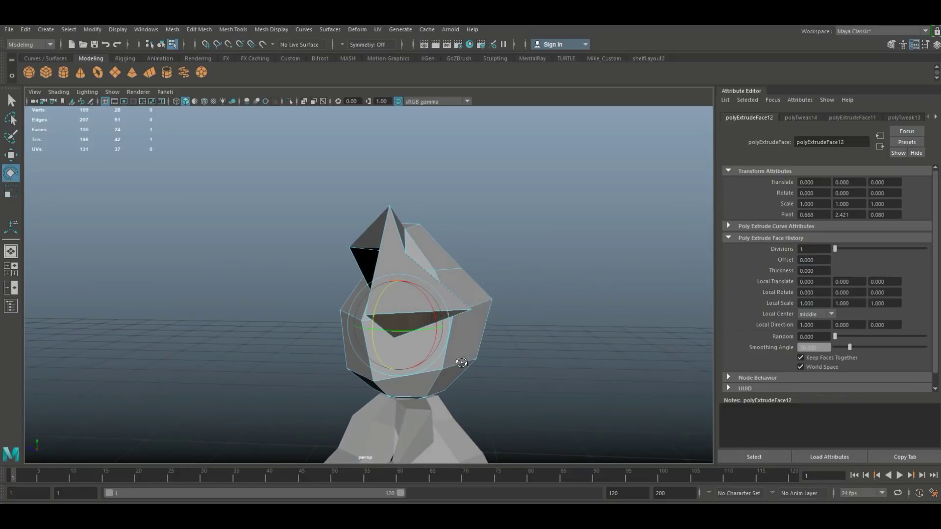
key("w")
left_click_drag(412, 318, 388, 346)
key("r")
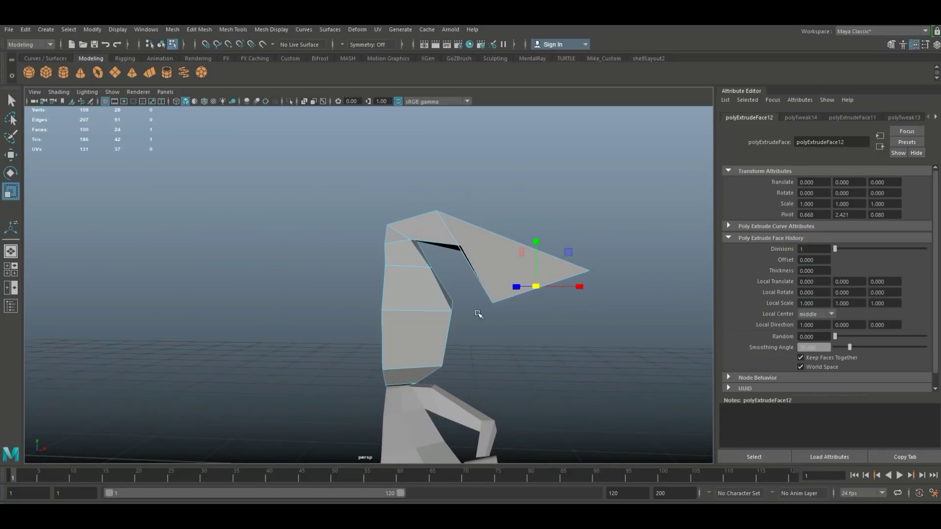
left_click_drag(537, 286, 500, 294)
Step: Extrude the ear's end face once more and move it down to bend the ear
left_click_drag(504, 351, 530, 326, "alt")
key("ctrl+e")
key("w")
left_click_drag(464, 284, 417, 360)
key("r")
left_click(275, 315)
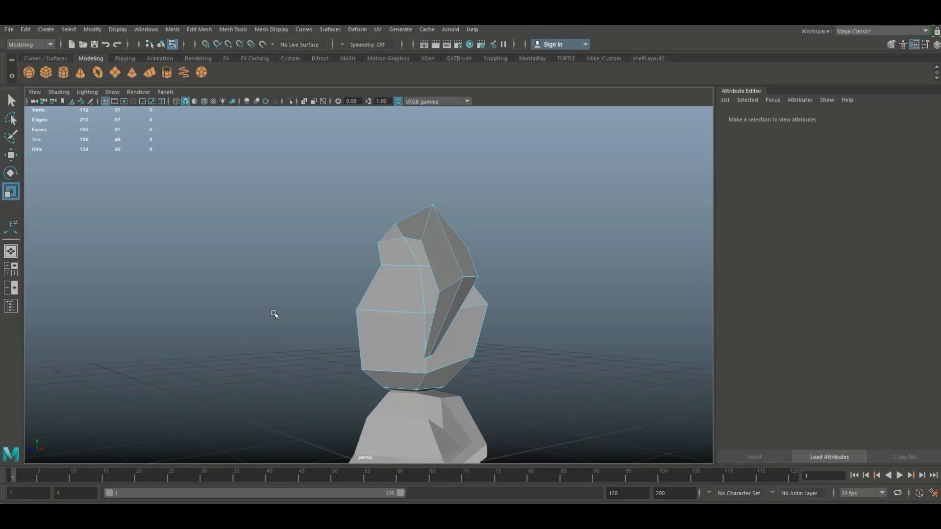
left_click_drag(239, 312, 512, 288, "alt")
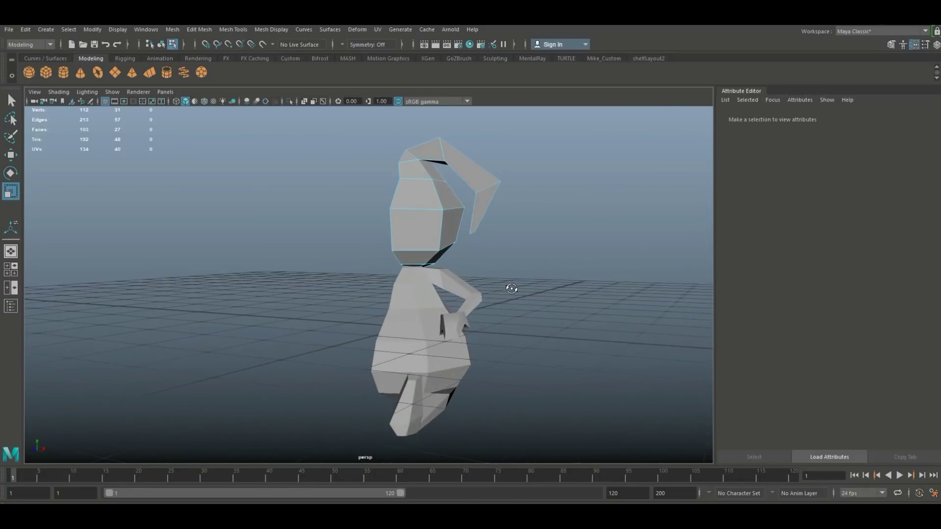
Step: Cut two corner-to-corner diagonals across the head's front face with Multi-Cut
left_click(891, 45)
left_click(618, 389)
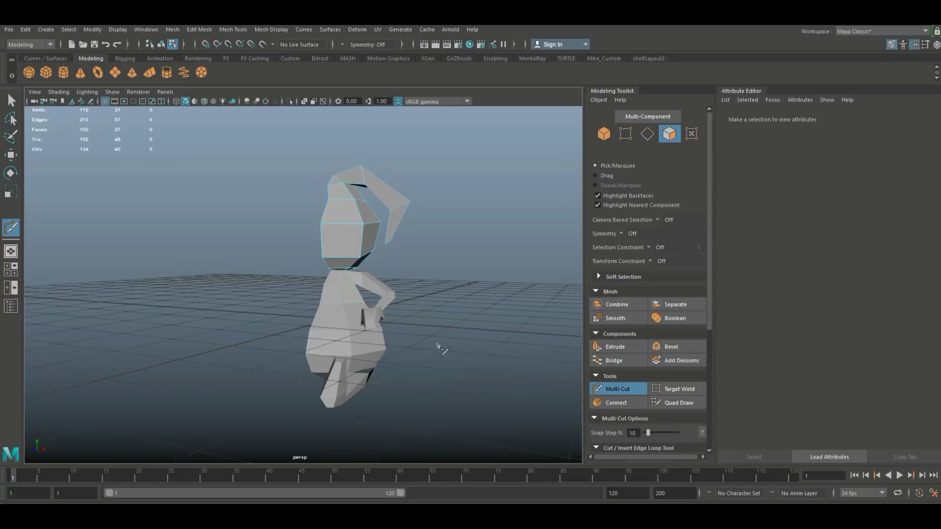
scroll(443, 348, "up", 5)
left_click(450, 139)
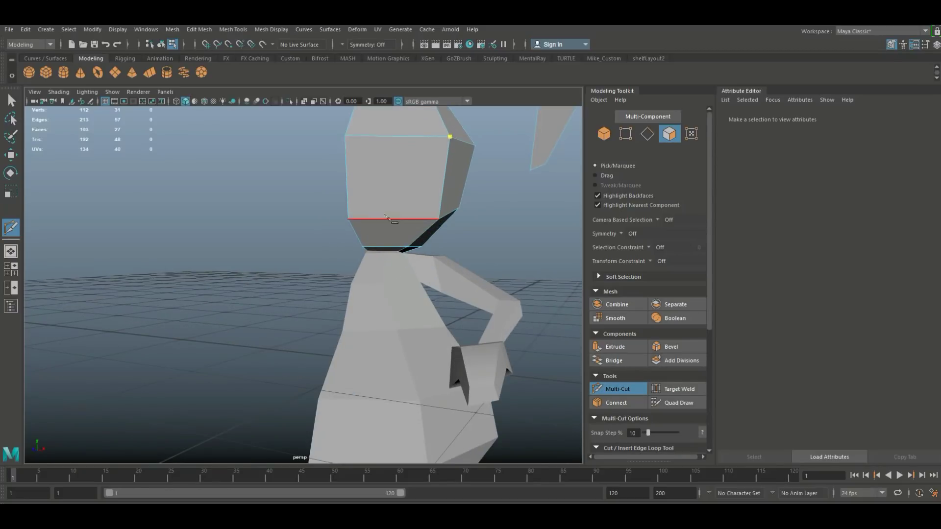
left_click(349, 220)
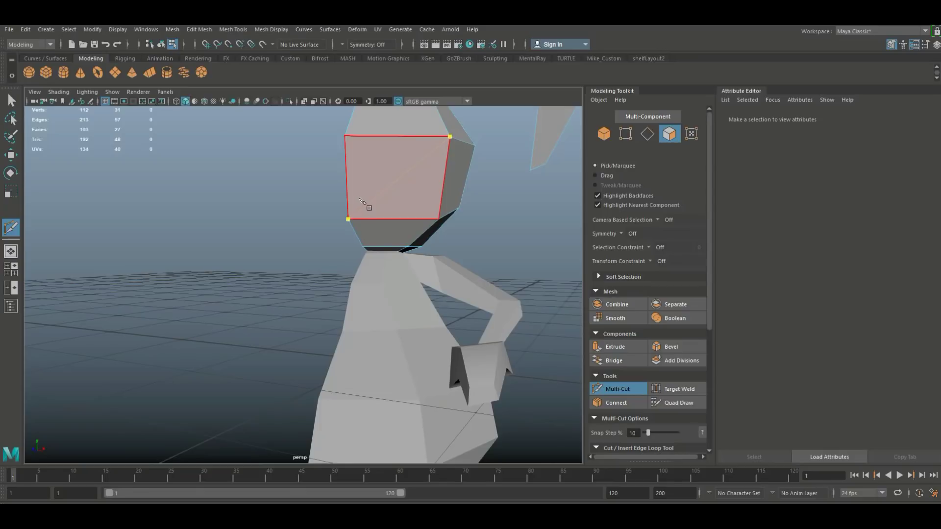
right_click(367, 195)
left_click(352, 146)
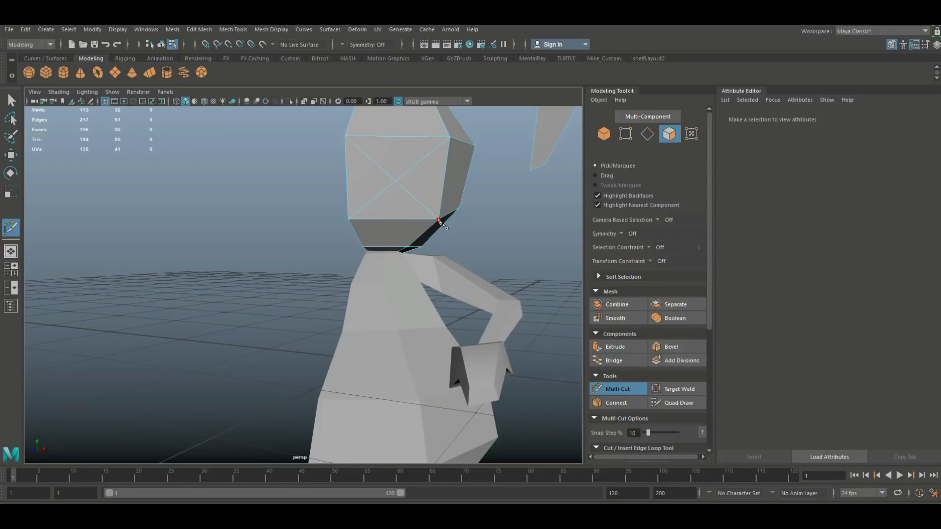
scroll(439, 222, "down", 3)
Step: Select the head and the body together in object mode
key("q")
right_click_drag(366, 183, 419, 163)
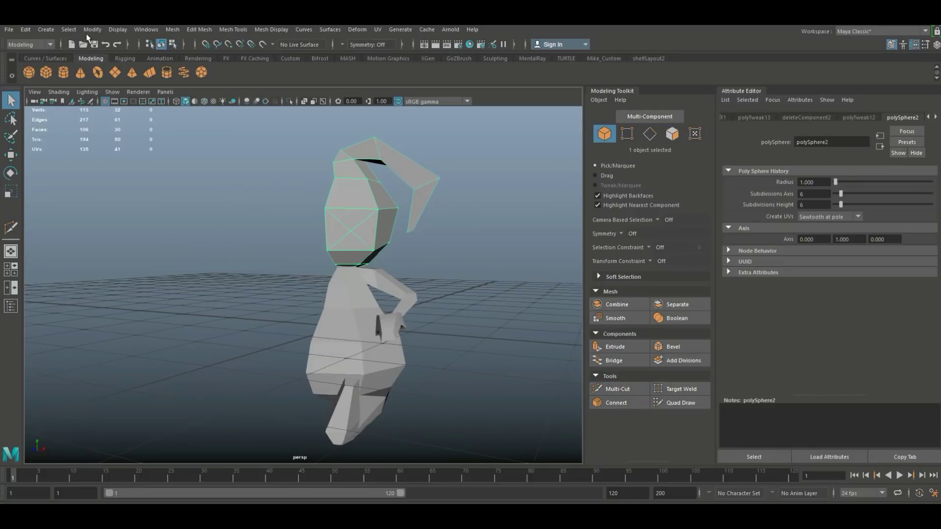
left_click(92, 29)
left_click(117, 101)
left_click(335, 319, "shift")
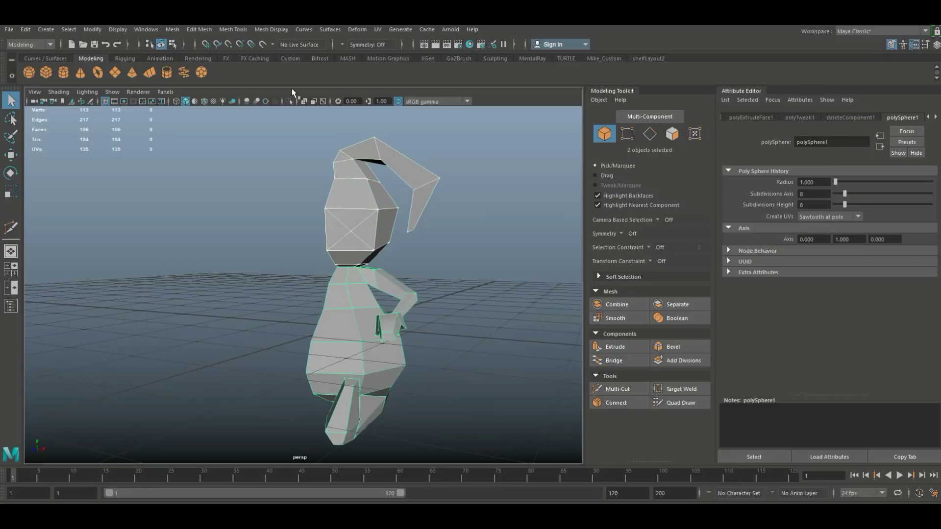
Step: Combine the head and body into one mesh and delete its non-deformer history
left_click(179, 30)
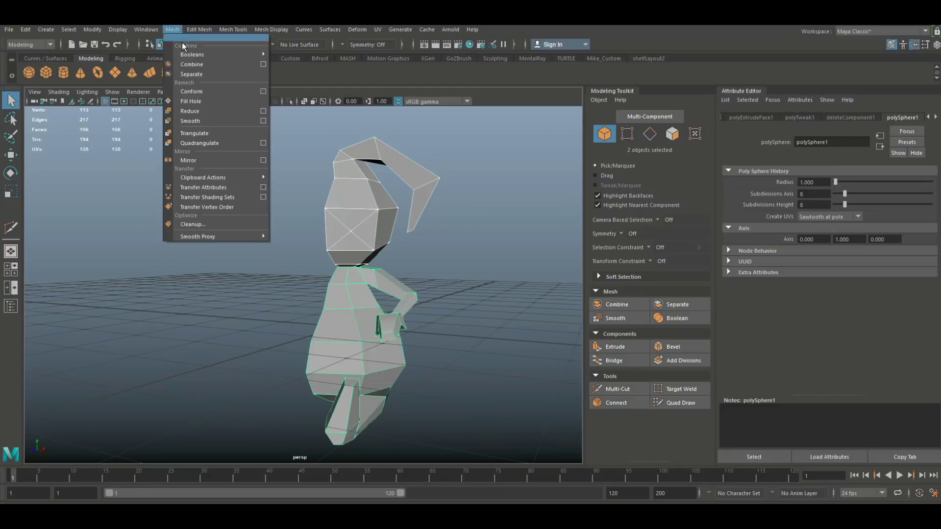
left_click(201, 66)
key("r")
left_click_drag(208, 169, 241, 187, "alt")
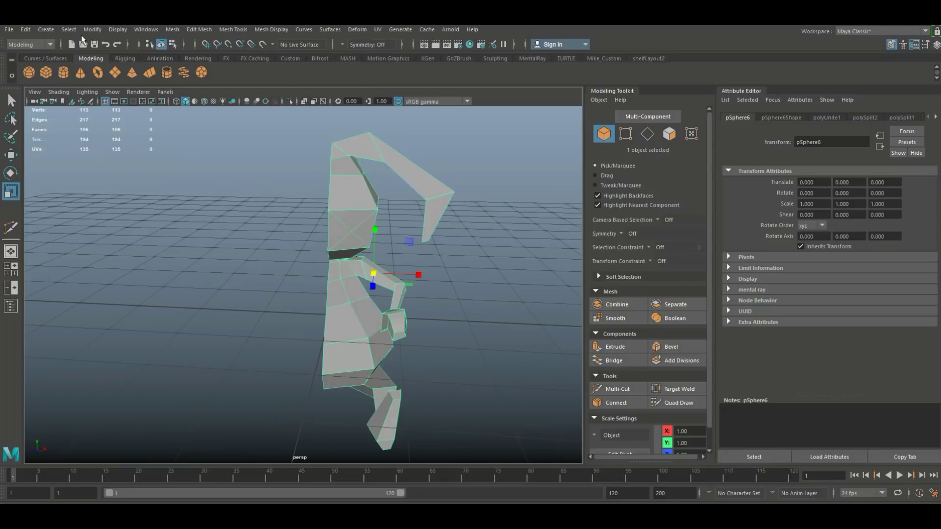
left_click(26, 30)
mouse_move(100, 146)
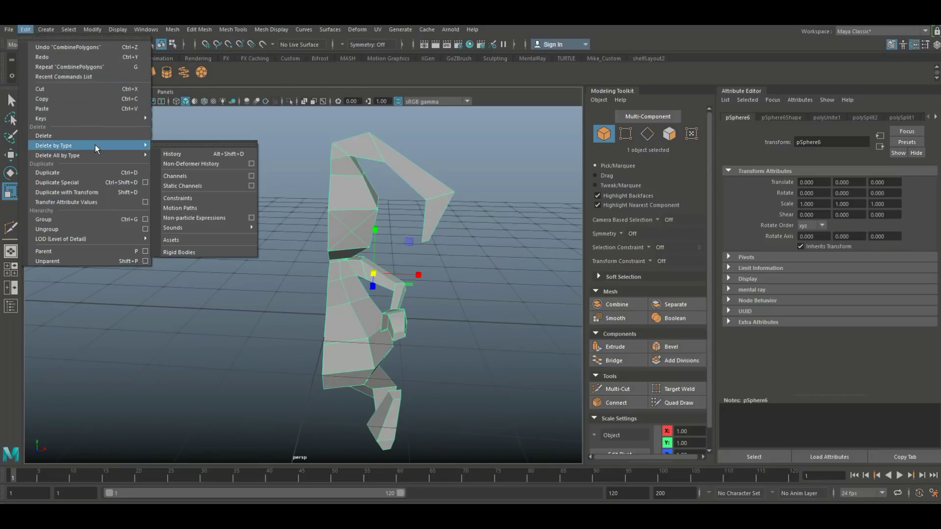
left_click(219, 165)
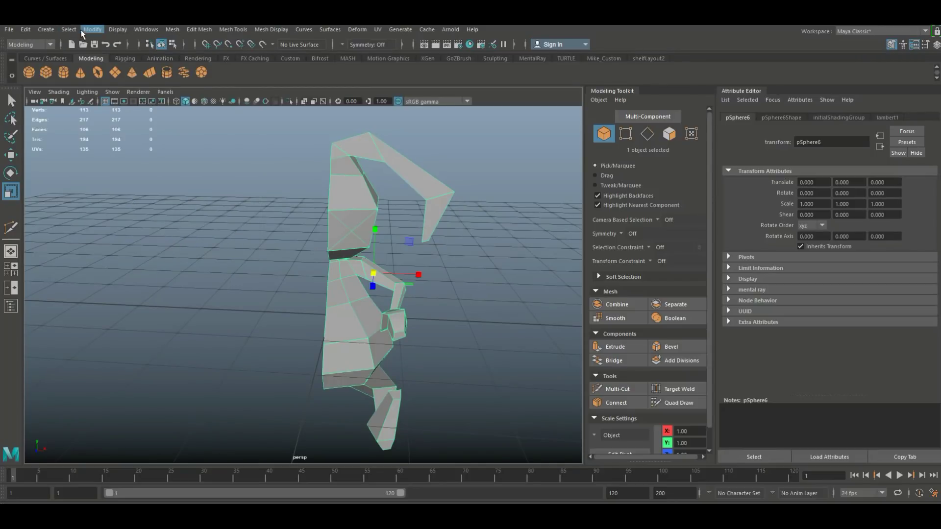
Step: Freeze the mesh's transformations and move its pivot onto the centre line in the front view
left_click(83, 31)
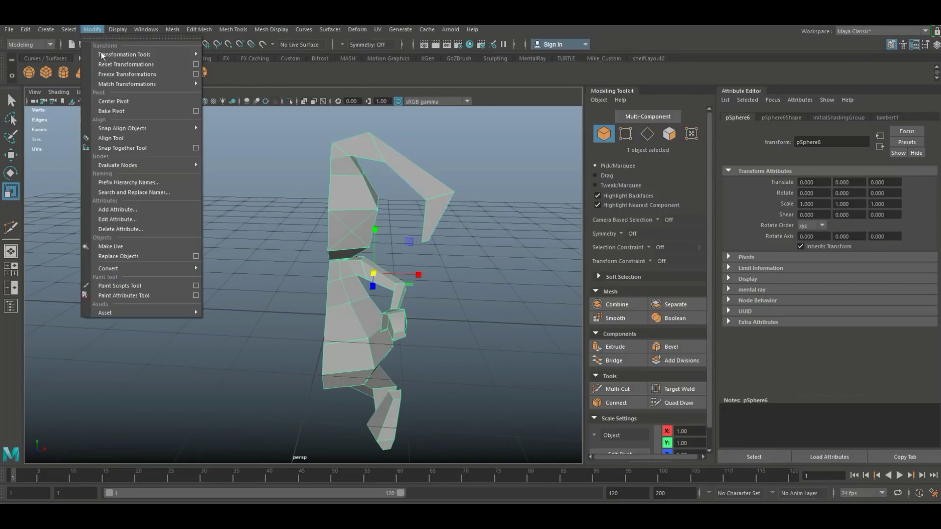
left_click(153, 75)
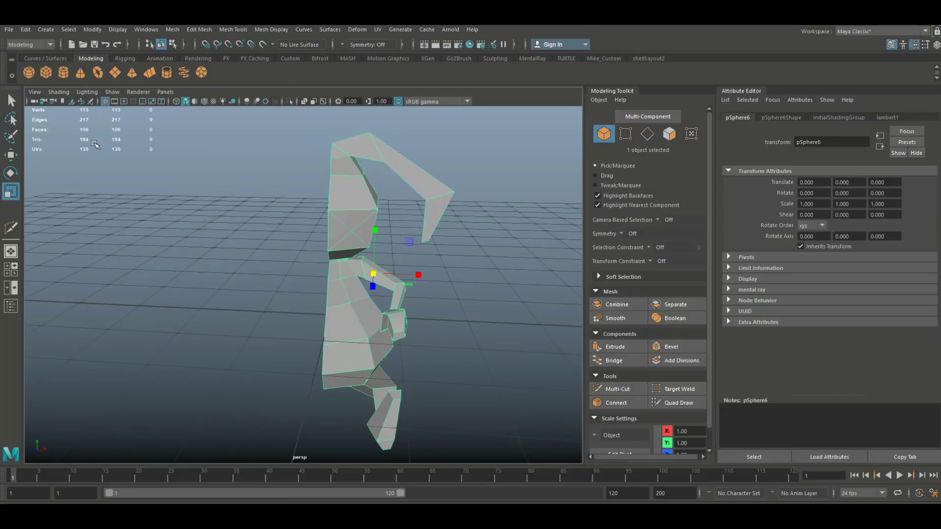
left_click(12, 270)
key("space")
key("d")
left_click_drag(436, 350, 383, 361)
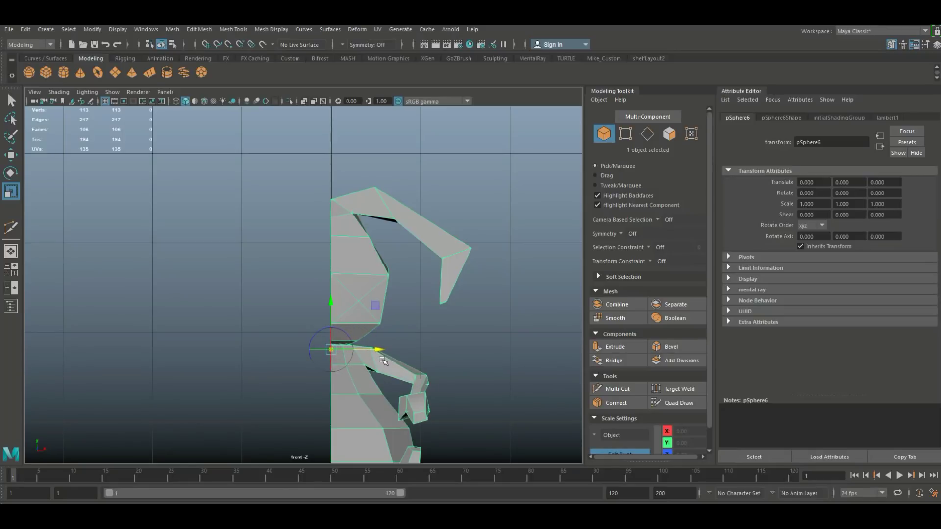
key("d")
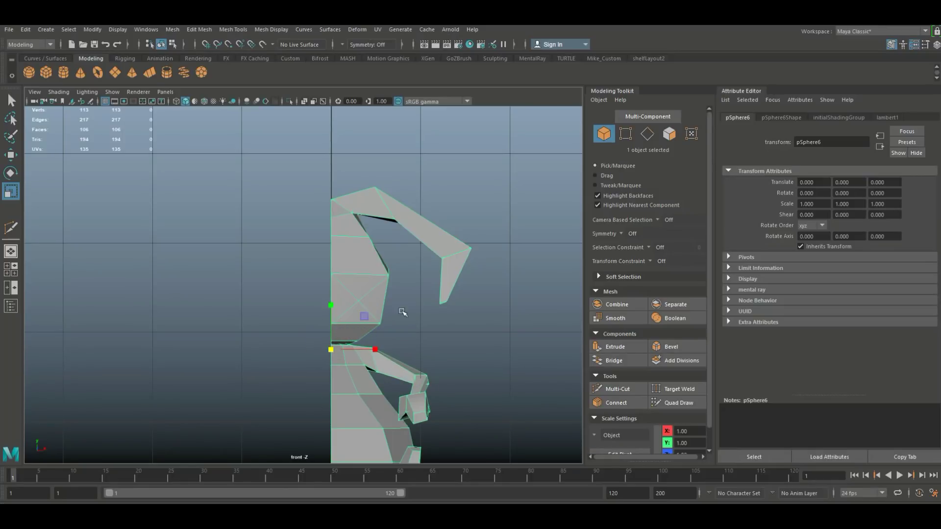
Step: Mirror the half character with Duplicate Special using X scale -1
left_click(26, 29)
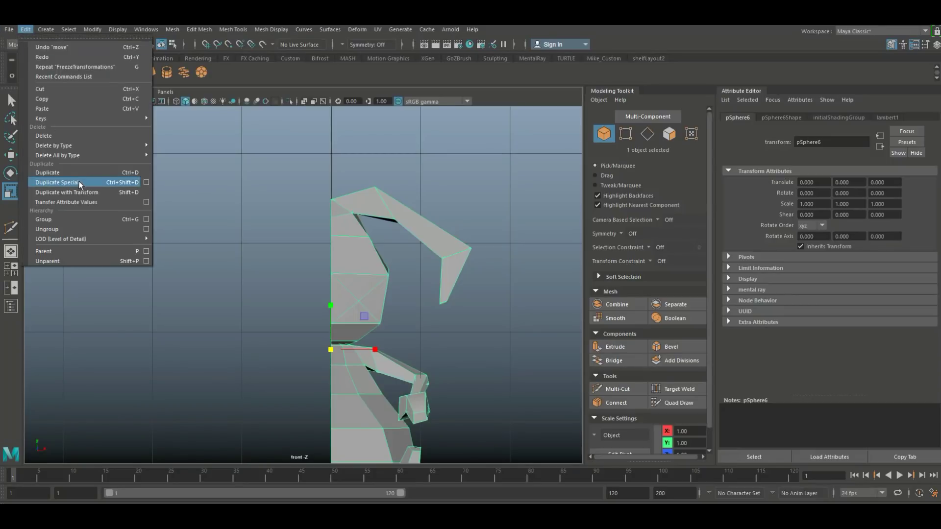
left_click(147, 184)
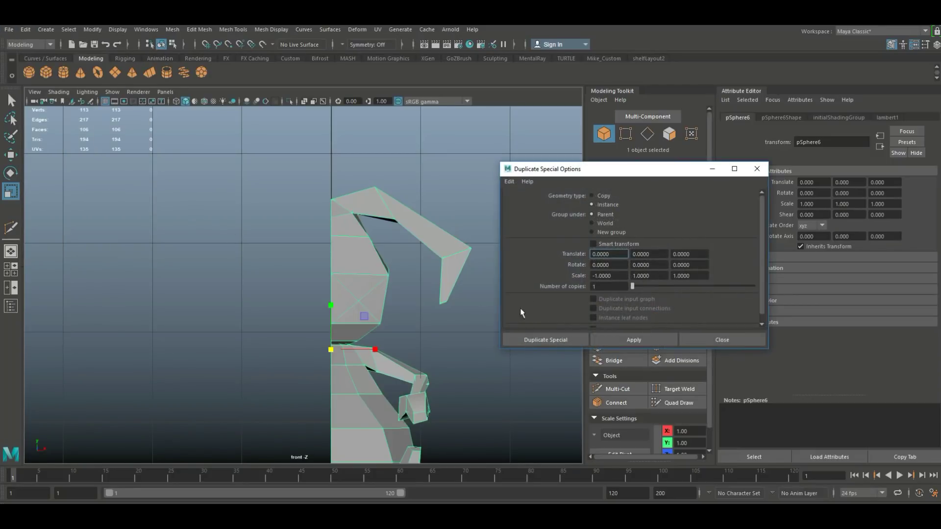
left_click(616, 276)
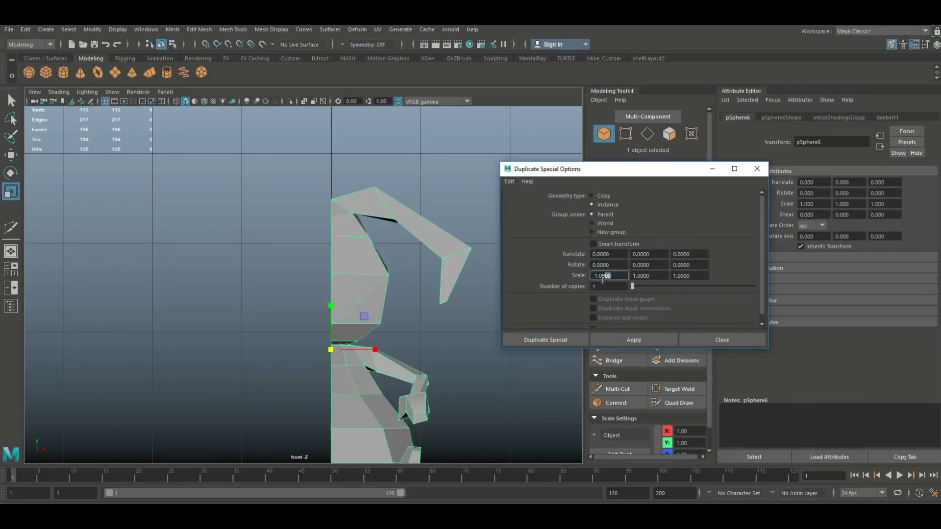
left_click(563, 340)
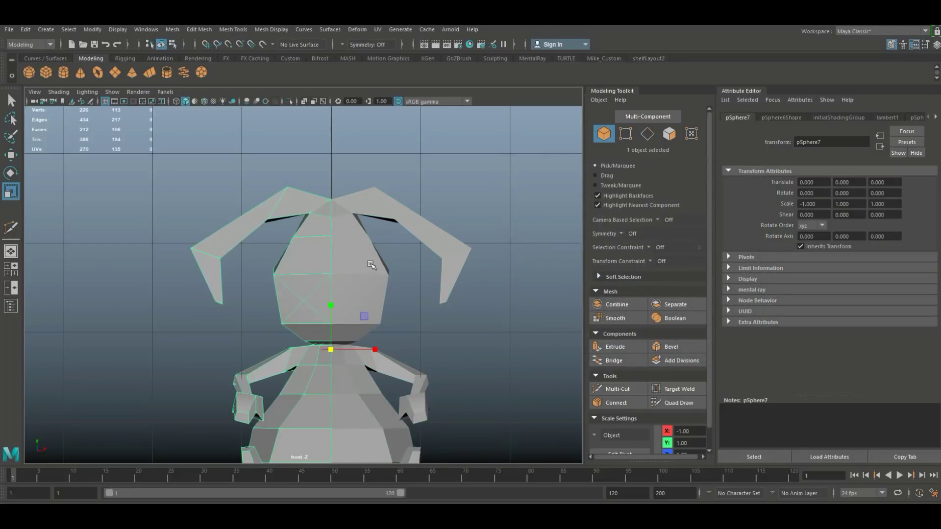
Step: Merge the vertices along the centre line at a 0.010 distance threshold
right_click_drag(343, 244, 300, 242)
scroll(335, 180, "down", 5)
scroll(324, 226, "up", 3)
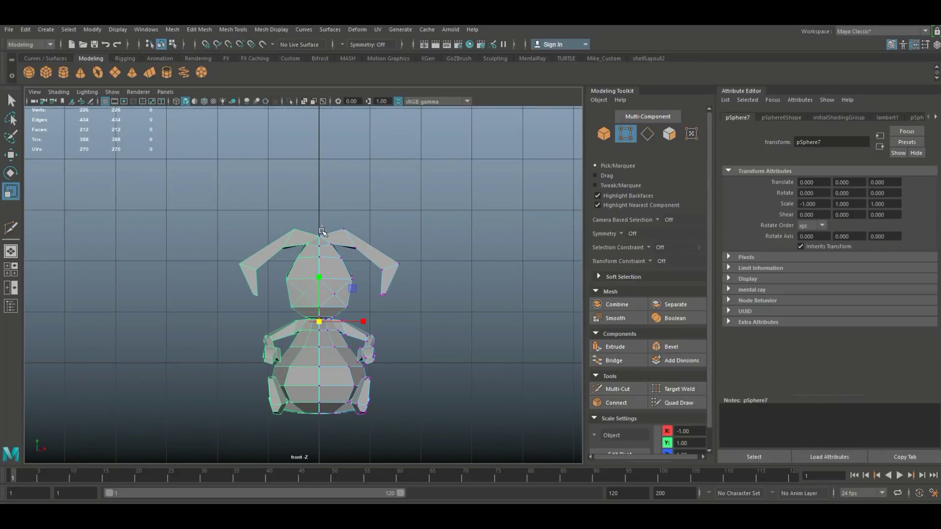
left_click_drag(318, 395, 319, 437)
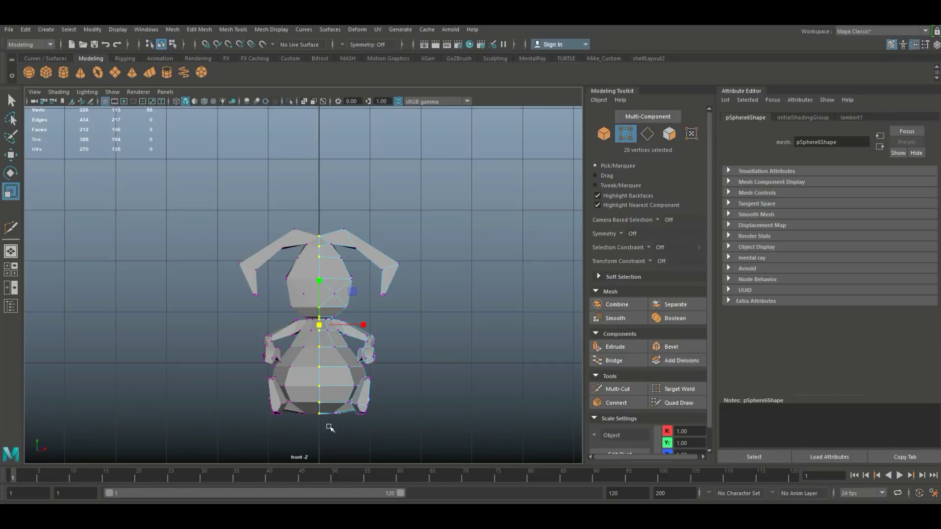
left_click(199, 29)
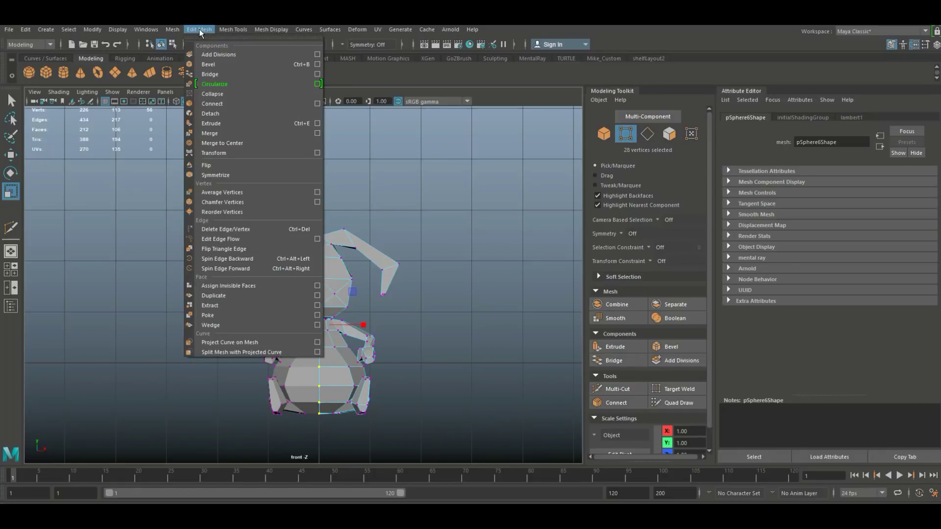
left_click(225, 134)
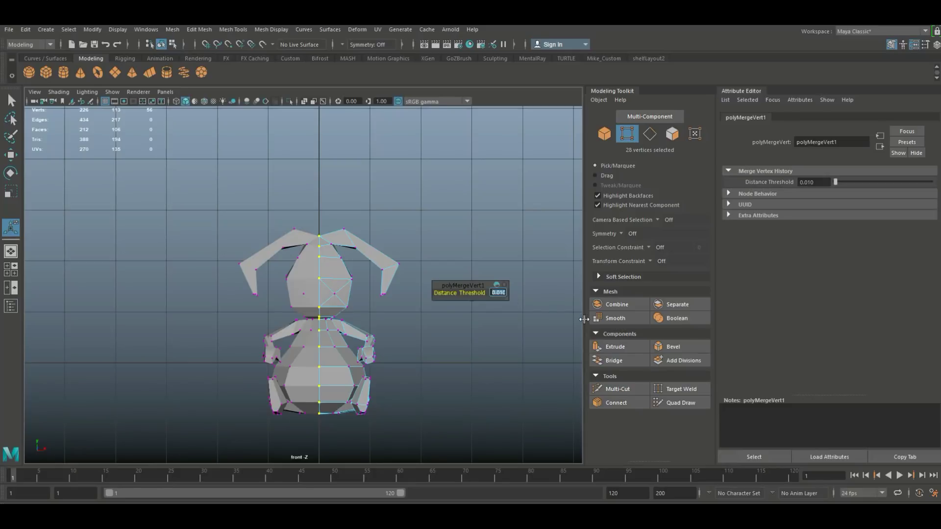
left_click(466, 365)
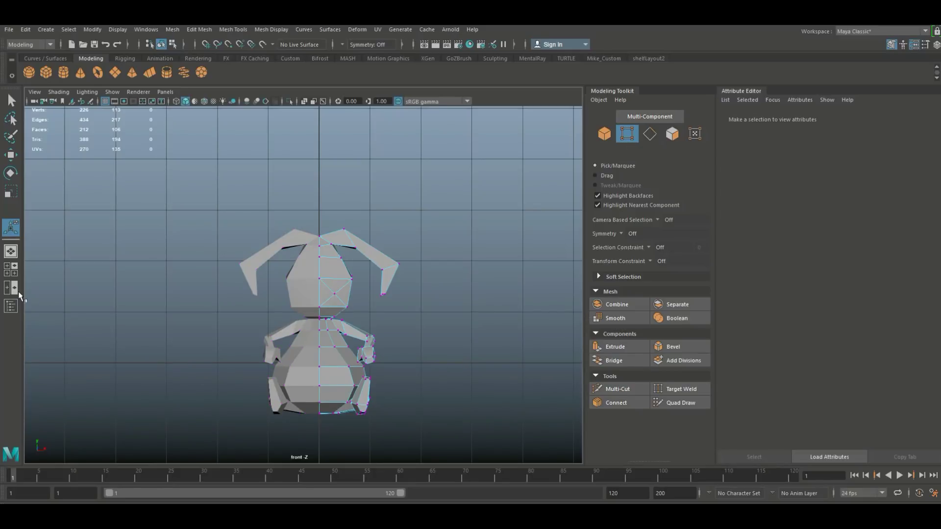
Step: Maximize the perspective view and orbit around the bunny to check its centre seam
left_click(11, 269)
key("space")
left_click_drag(509, 321, 464, 334, "alt")
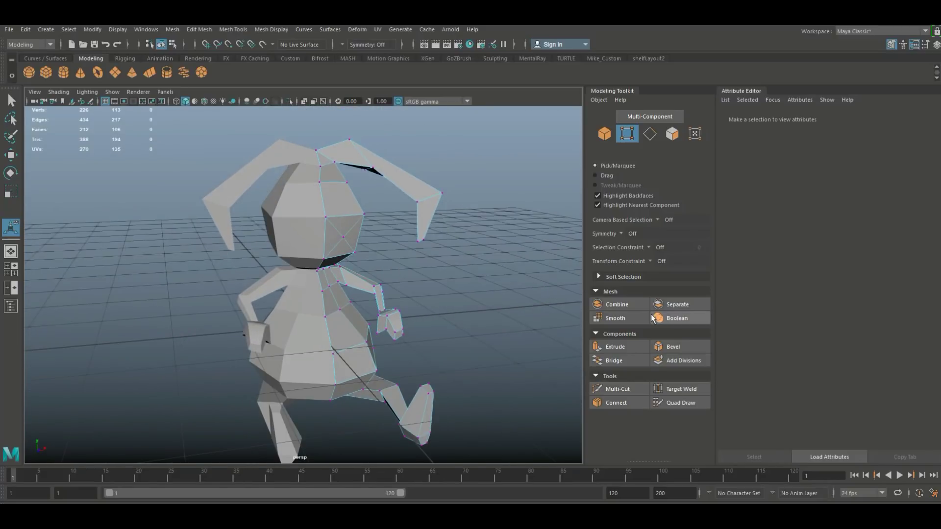
left_click(619, 388)
scroll(431, 313, "up", 3)
middle_click_drag(412, 292, 414, 293, "alt")
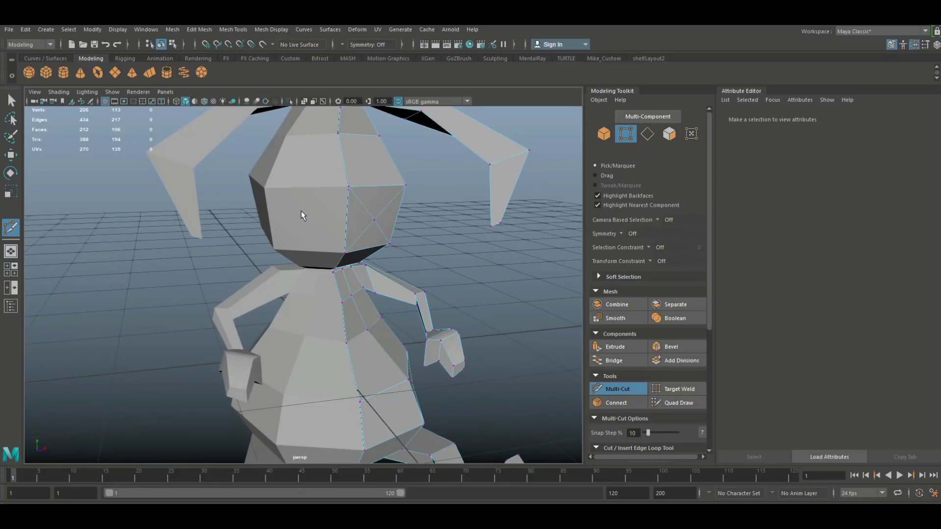
key("q")
Step: Select both bunny halves and combine them into a single mesh, pSphere8
left_click(307, 198)
right_click_drag(311, 204, 354, 190)
left_click(377, 227, "shift")
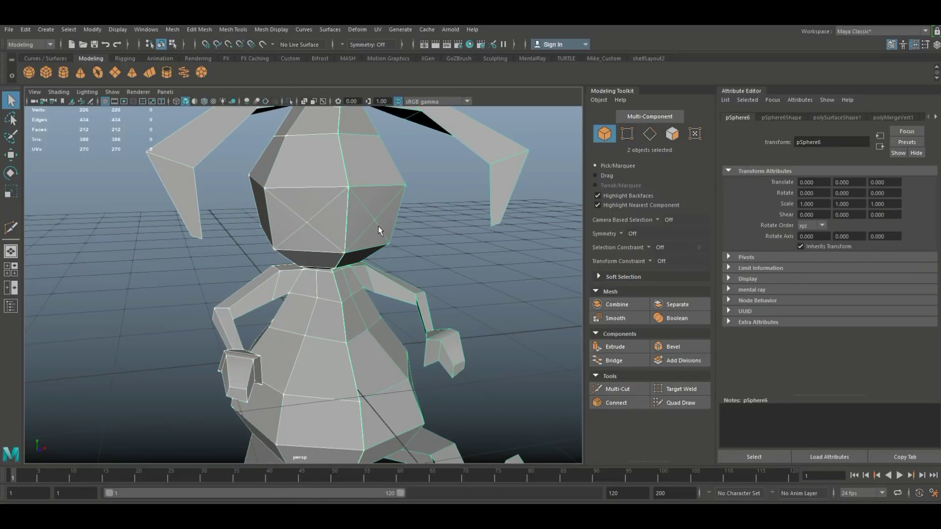
left_click(175, 30)
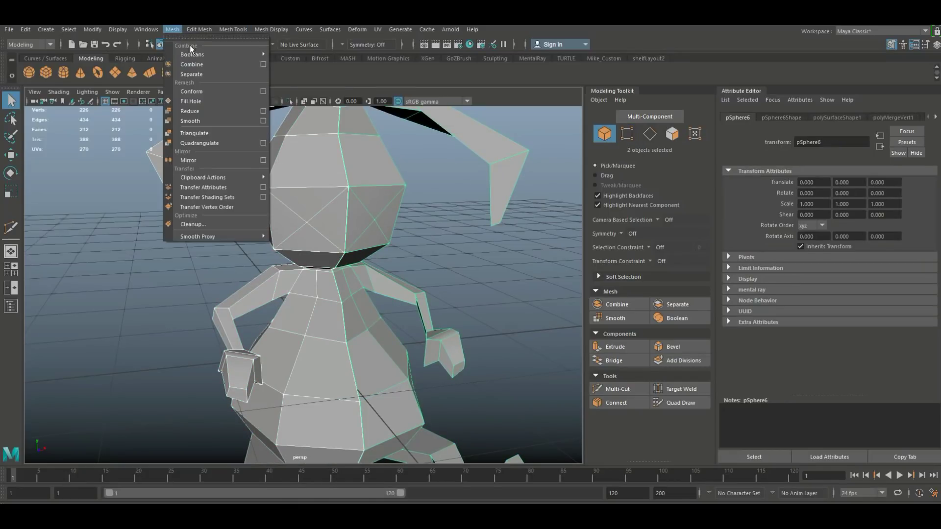
left_click(204, 72)
key("f")
Step: Undo an accidental sideways move of the combined mesh, then reselect the bunny
scroll(343, 228, "down", 3)
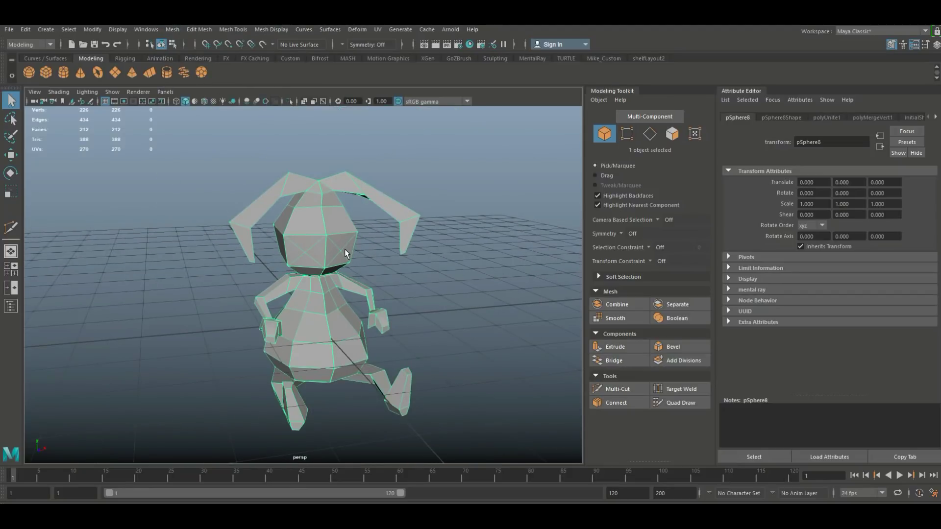
key("w")
mouse_move(375, 281)
left_mouse_down()
mouse_move(418, 281)
mouse_move(391, 285)
left_mouse_up()
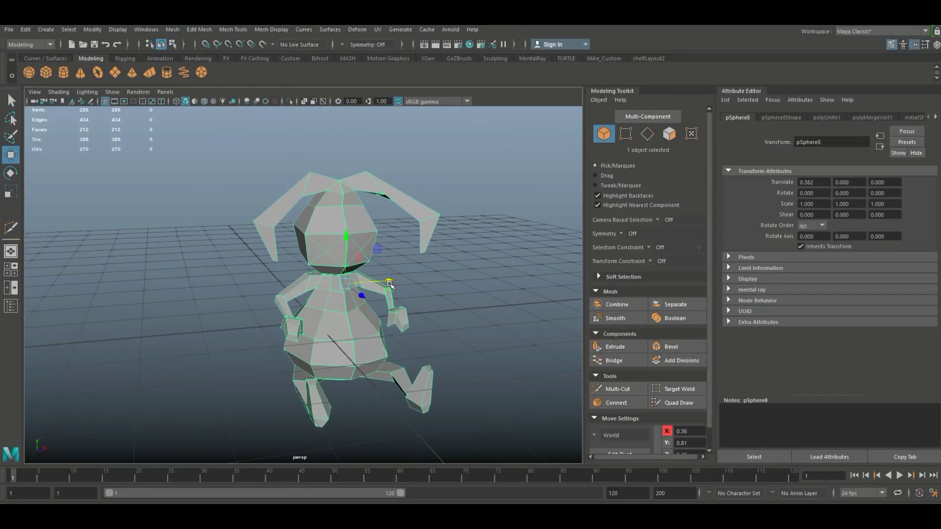
key("ctrl+z")
scroll(408, 275, "up", 3)
left_click_drag(463, 279, 438, 278, "alt")
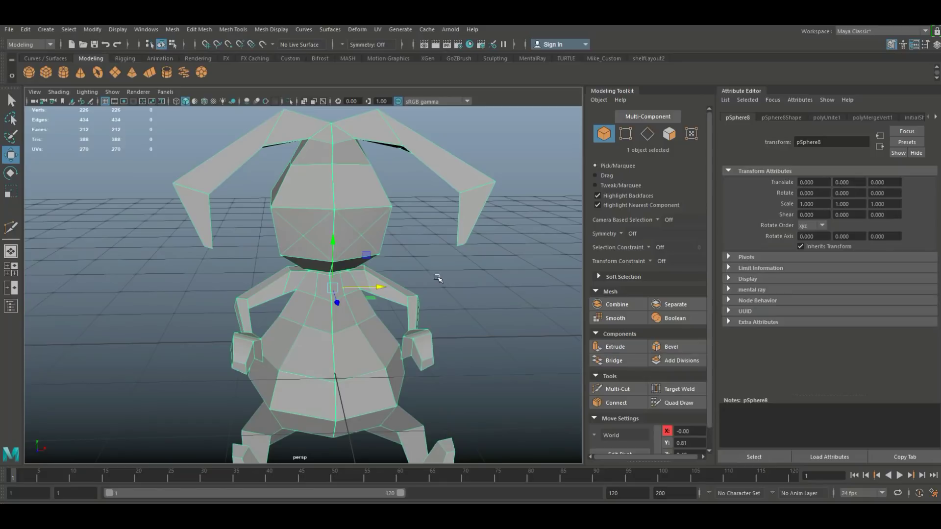
left_click(439, 285)
scroll(440, 285, "up", 3)
left_click(384, 233)
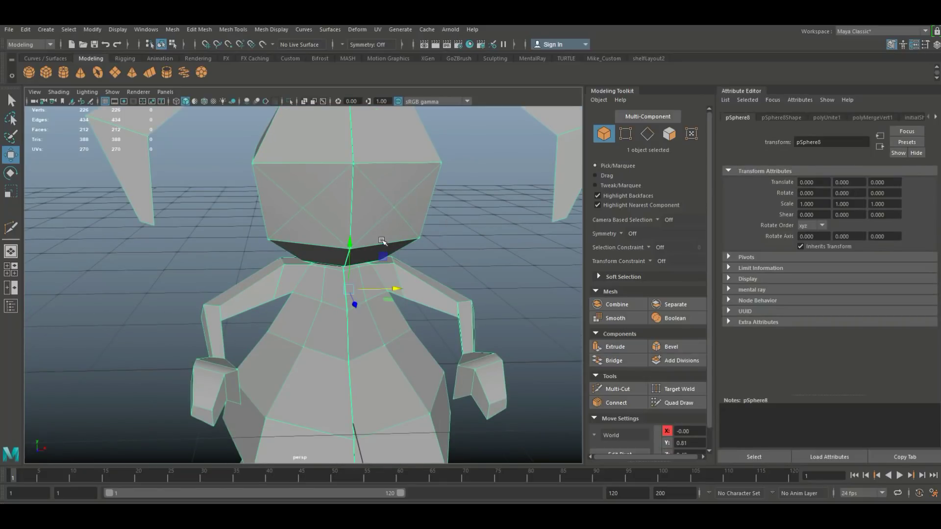
Step: From a raised three-quarter view, pick the split vertices on the head's centre seam in Vertex mode
scroll(382, 240, "down", 3)
scroll(412, 277, "down", 5)
left_click_drag(439, 290, 426, 293, "alt")
scroll(323, 308, "up", 6)
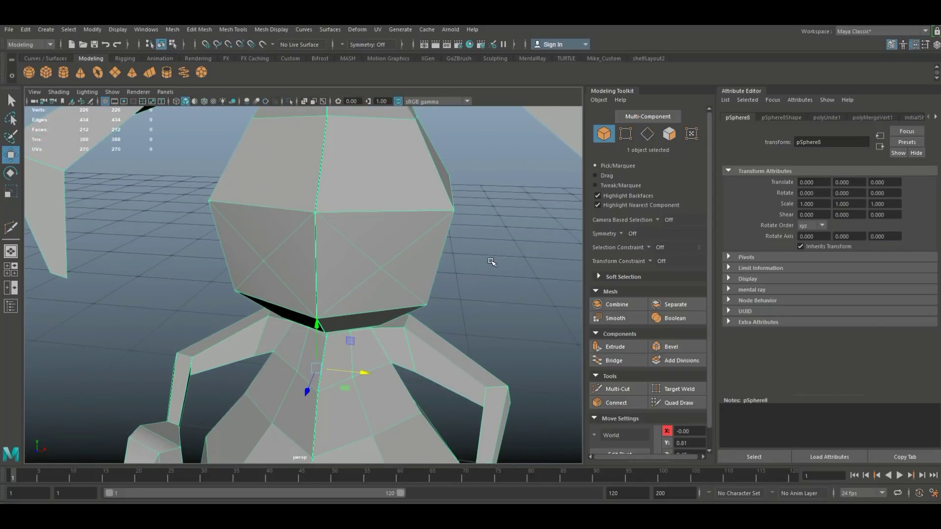
left_click(492, 261)
scroll(492, 261, "up", 8)
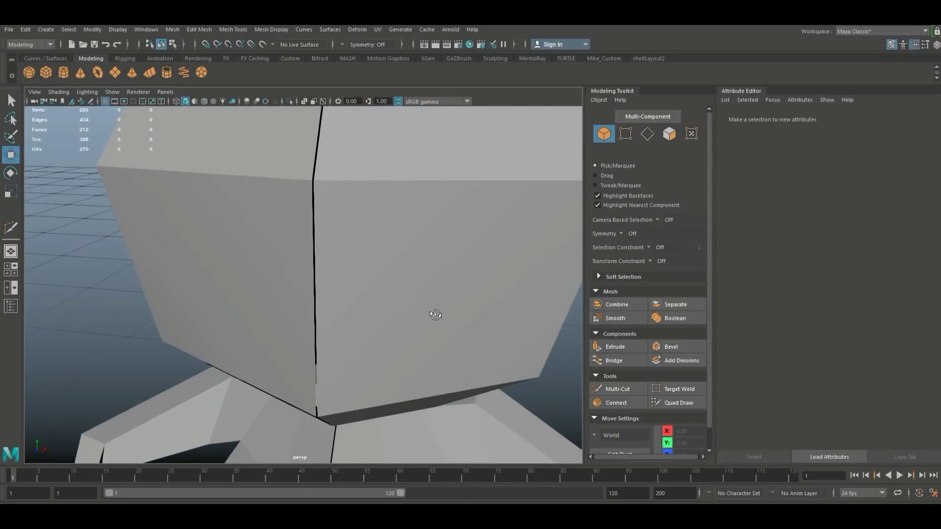
left_click(388, 221)
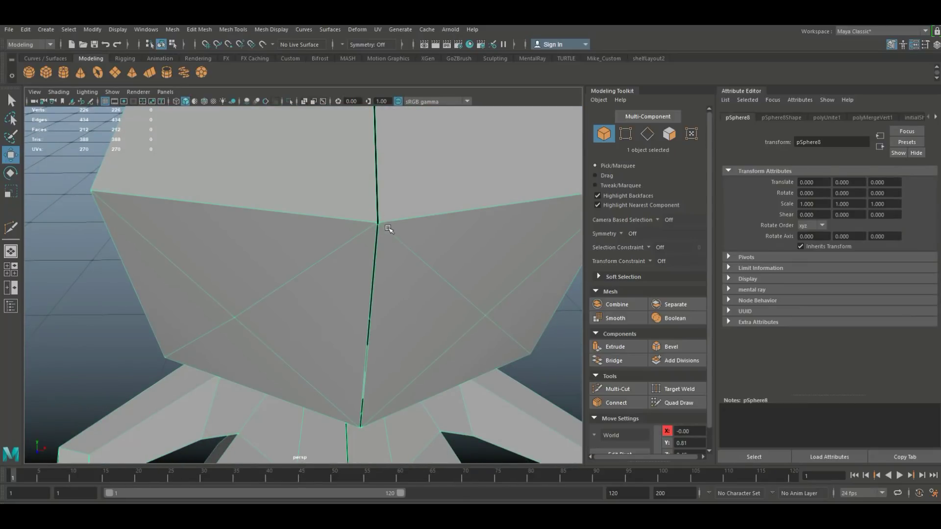
right_click_drag(382, 224, 351, 225)
left_click(378, 217)
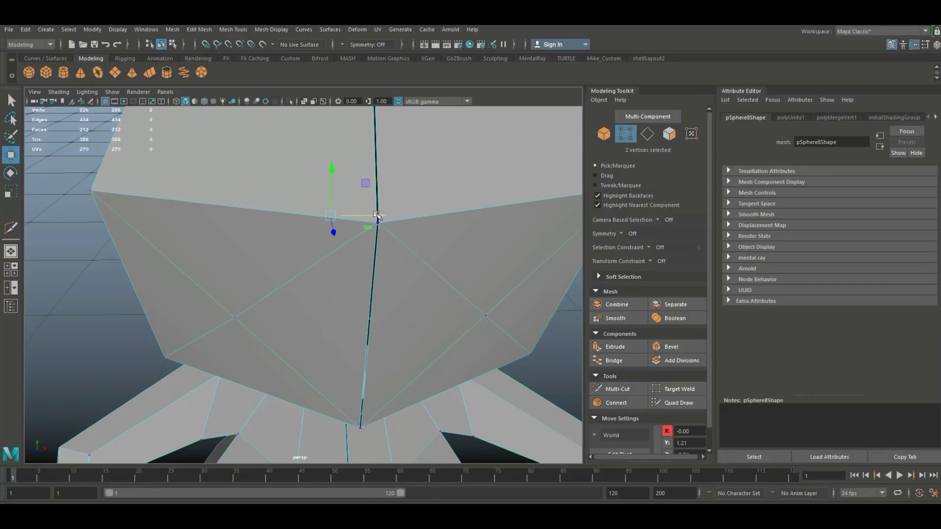
scroll(369, 207, "up", 2)
Step: Merge the doubled seam vertex at the head with Edit Mesh > Merge
left_click(407, 190)
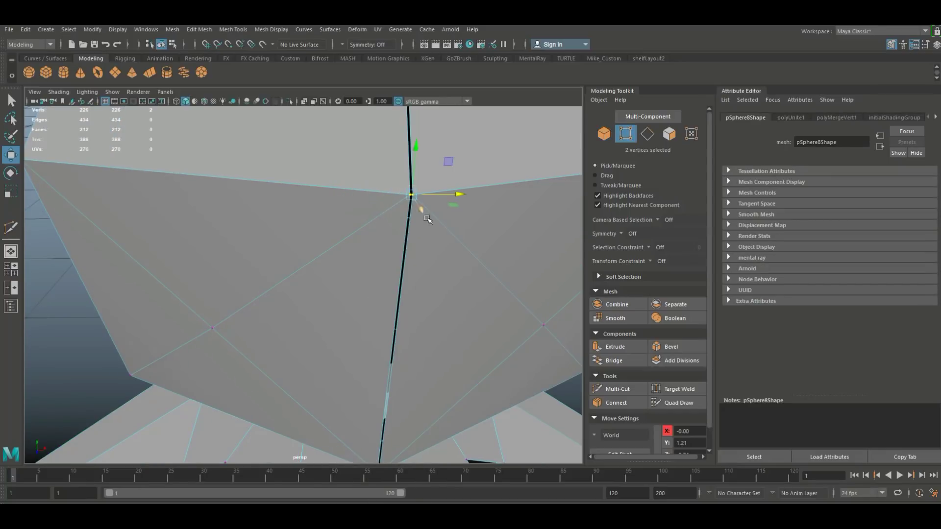
left_click(199, 30)
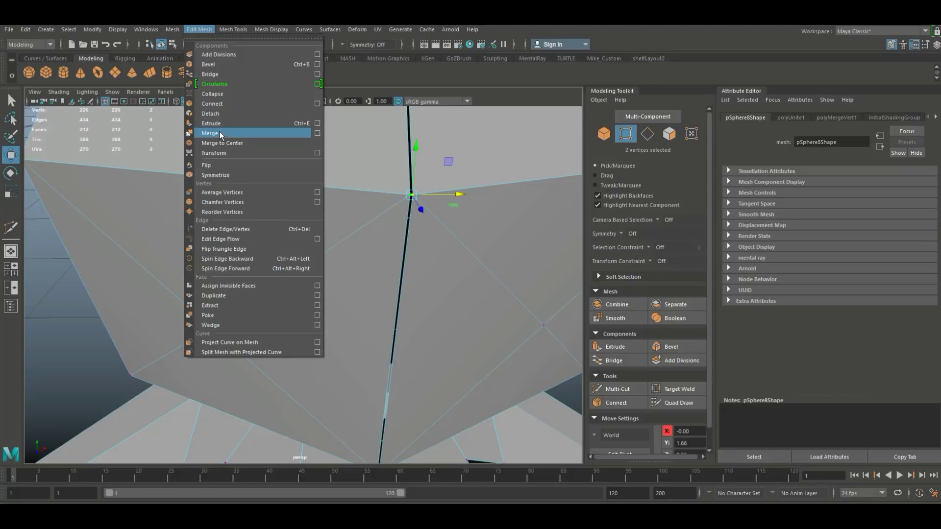
left_click(220, 134)
scroll(356, 291, "down", 5)
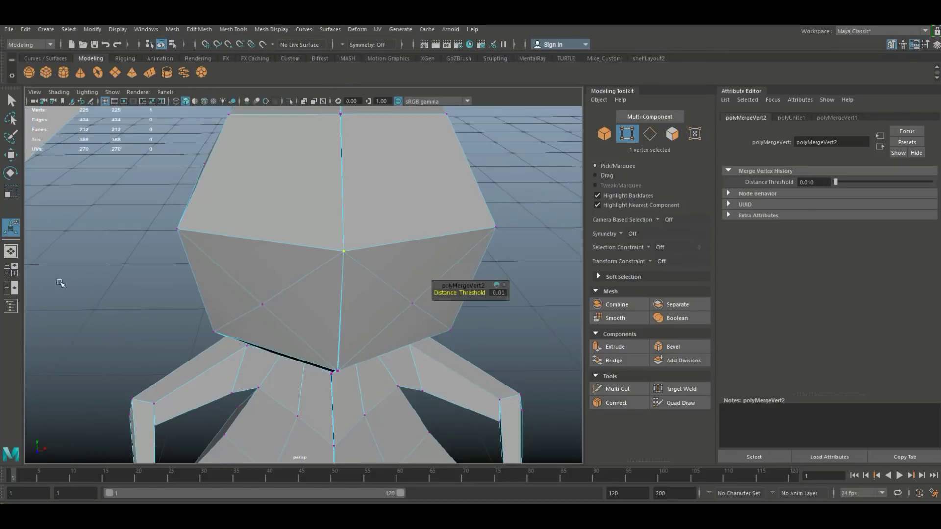
Step: In top view, marquee-select all centre-line vertices and merge them, then return to perspective
left_click(8, 273)
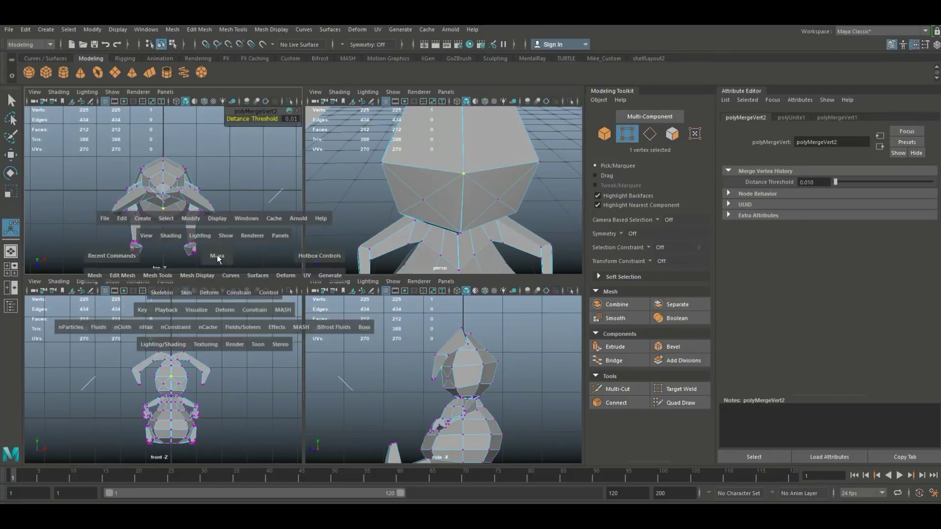
key("space")
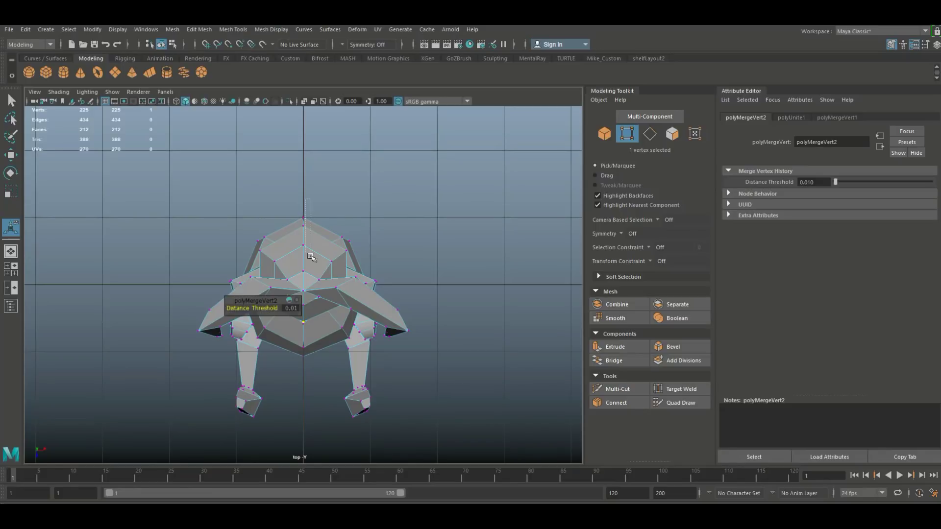
left_click_drag(301, 395, 301, 397)
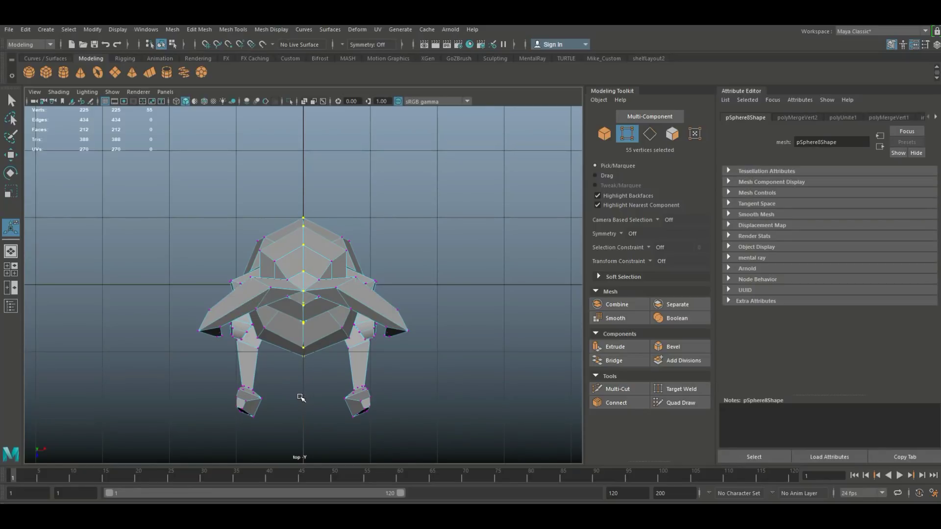
key("g")
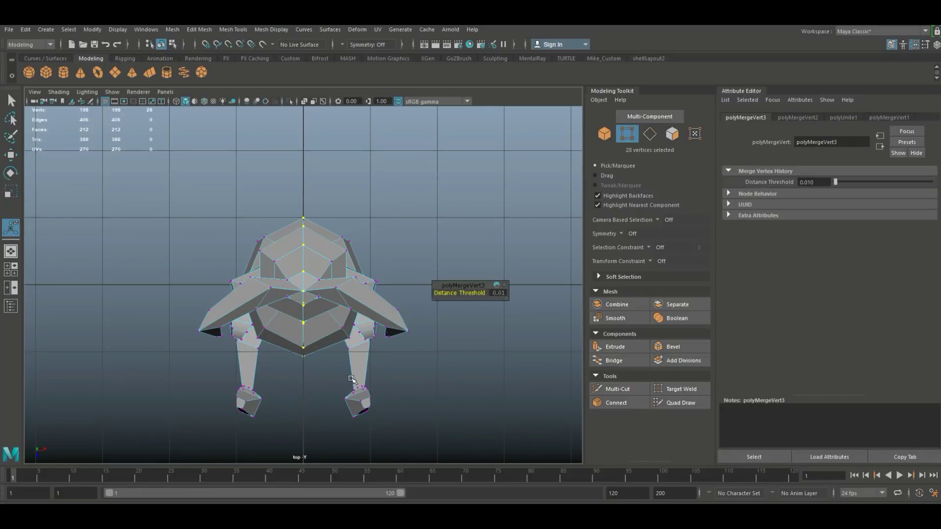
left_click(458, 348)
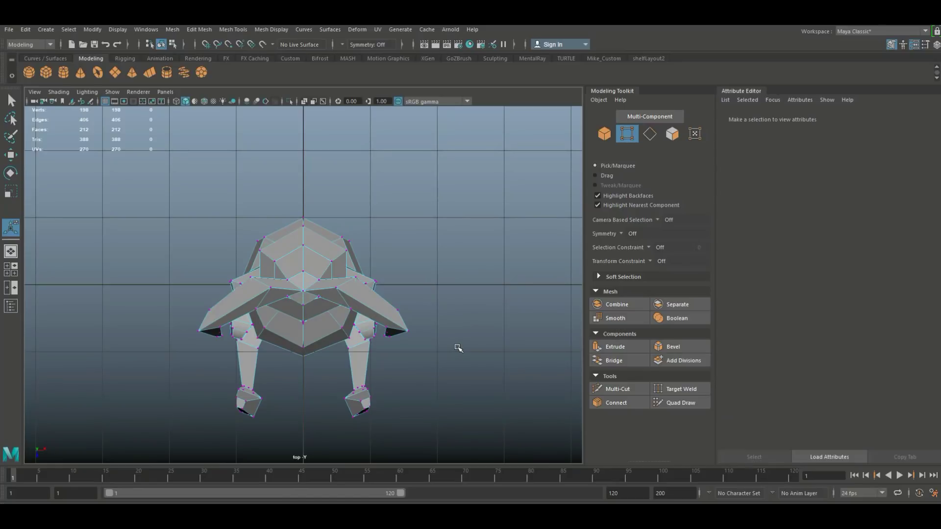
left_click(9, 271)
key("space")
left_click_drag(431, 217, 490, 282, "alt")
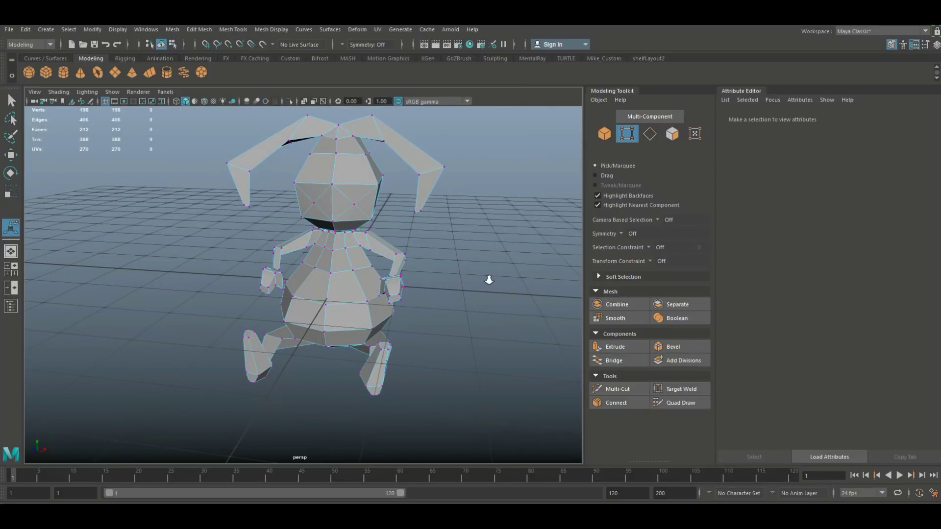
Step: Orbit around the bunny and zoom in to a front view of its head
scroll(488, 289, "up", 5)
scroll(484, 299, "down", 5)
left_click_drag(484, 323, 452, 312, "alt")
left_click_drag(458, 352, 502, 411, "alt")
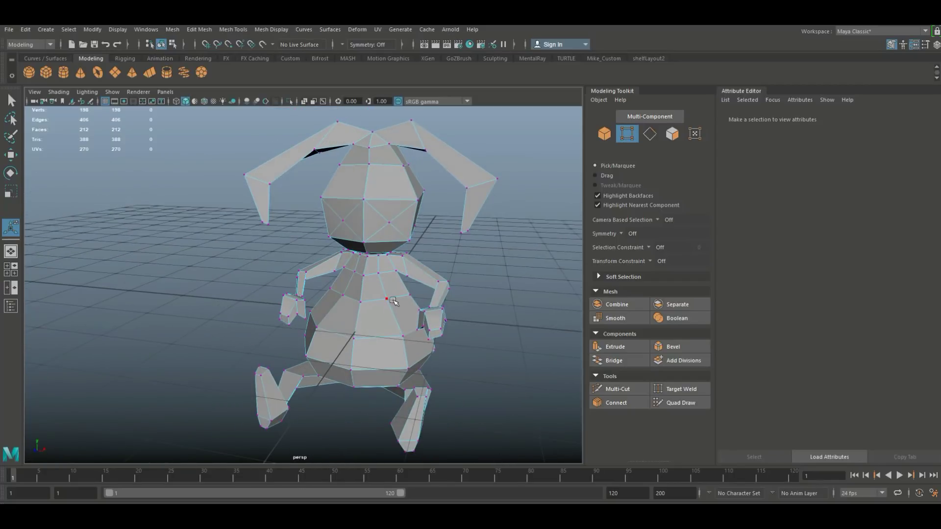
left_click(389, 223)
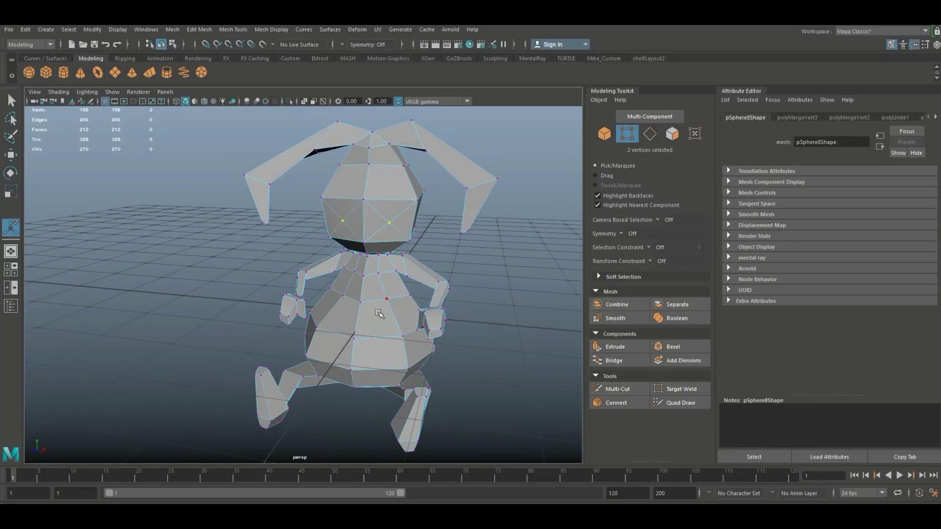
key("w")
mouse_move(380, 314)
left_mouse_down("alt")
mouse_move(287, 235)
mouse_move(278, 260)
left_mouse_up("alt")
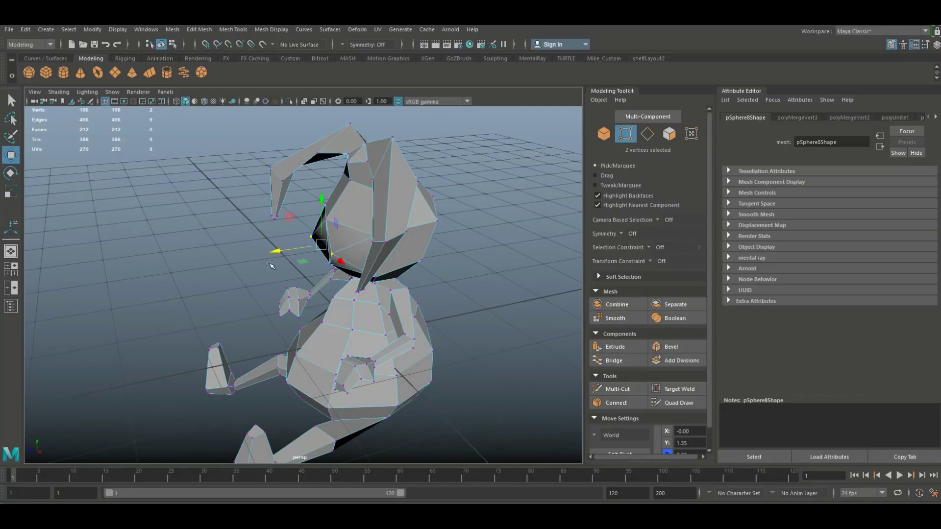
left_click(202, 256)
left_click_drag(202, 257, 185, 311, "alt")
right_click_drag(227, 281, 276, 298, "alt")
Step: Select two centre edges on the head's face and move them down
right_click_drag(328, 211, 326, 185)
left_click(352, 218)
scroll(367, 218, "up", 3)
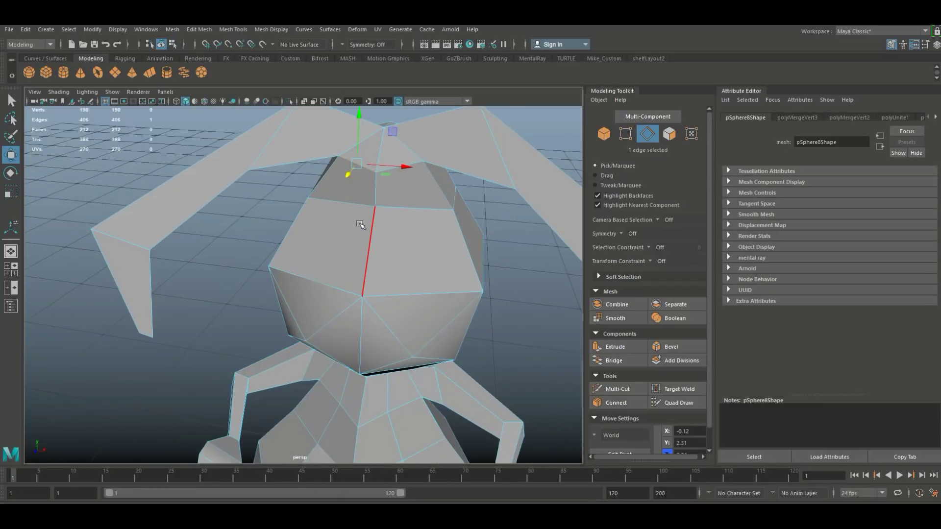
middle_click_drag(361, 225, 333, 277, "alt")
left_click(372, 236, "shift")
left_click_drag(333, 238, 323, 255)
scroll(344, 286, "down", 3)
left_click_drag(361, 323, 444, 299, "alt")
left_click_drag(466, 225, 372, 272)
scroll(372, 272, "up", 6)
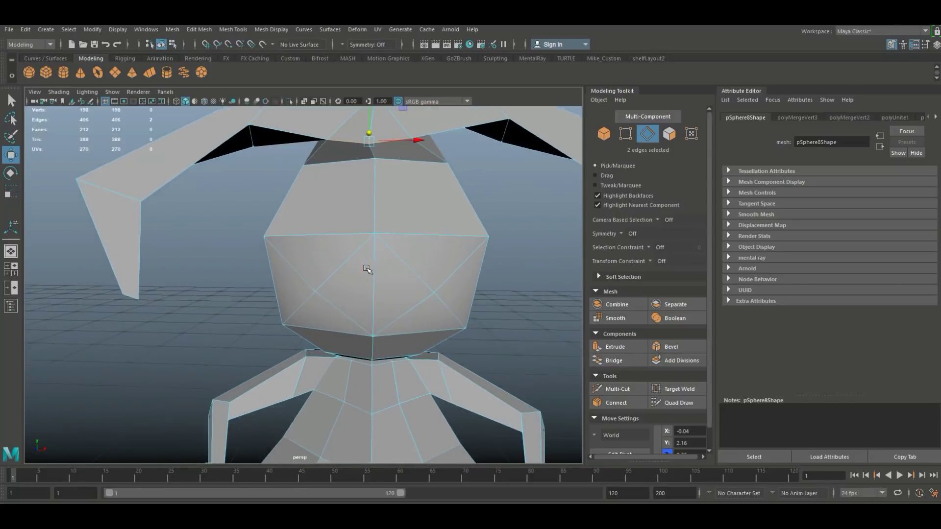
Step: Raise the head's centre vertex and bottom centre face vertex, then deselect
right_click(391, 221)
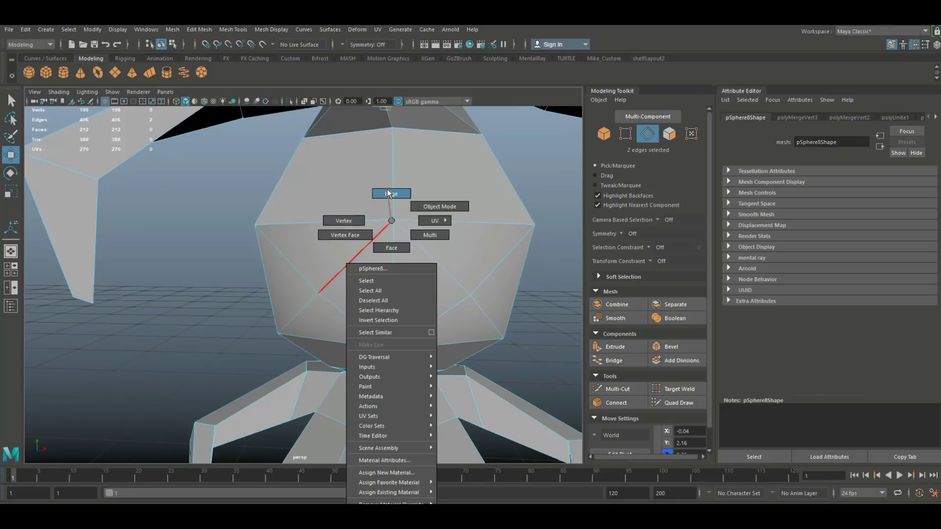
right_click_drag(368, 215, 367, 218)
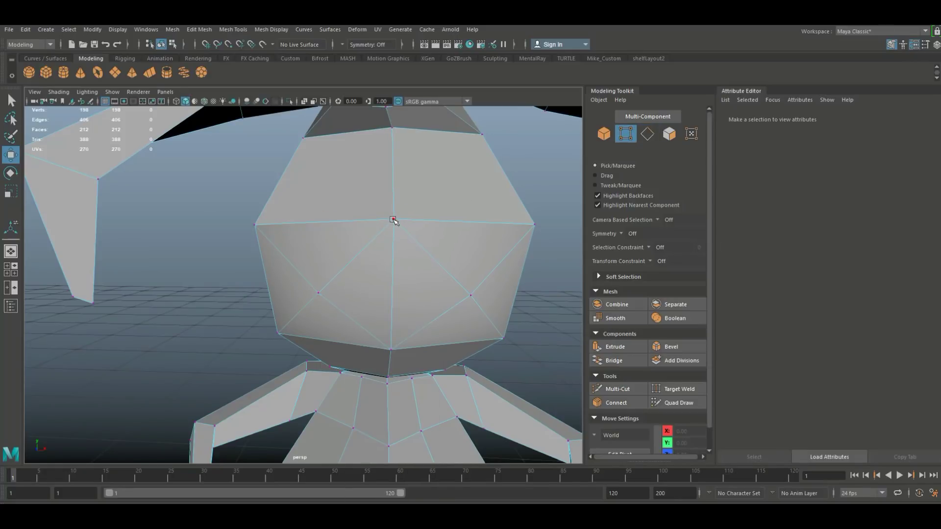
left_click(393, 219)
left_click(391, 350, "shift")
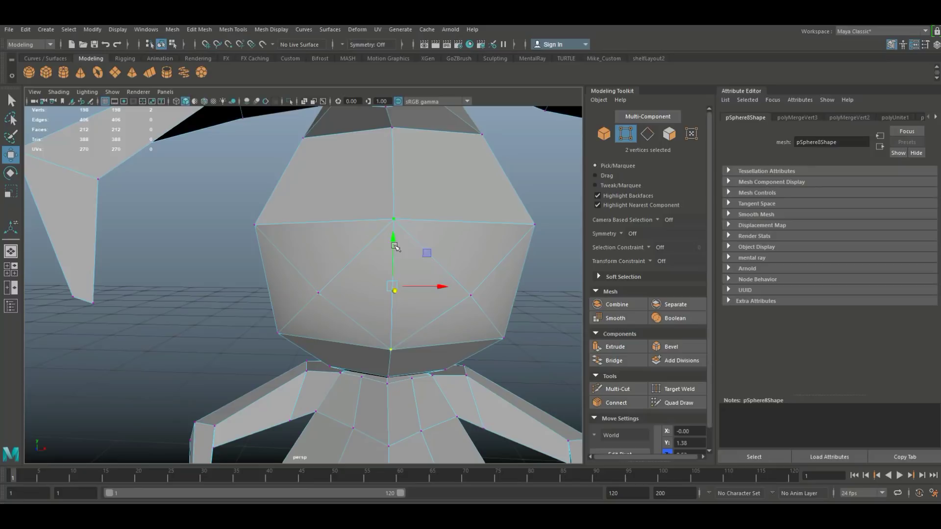
left_click_drag(393, 241, 326, 211)
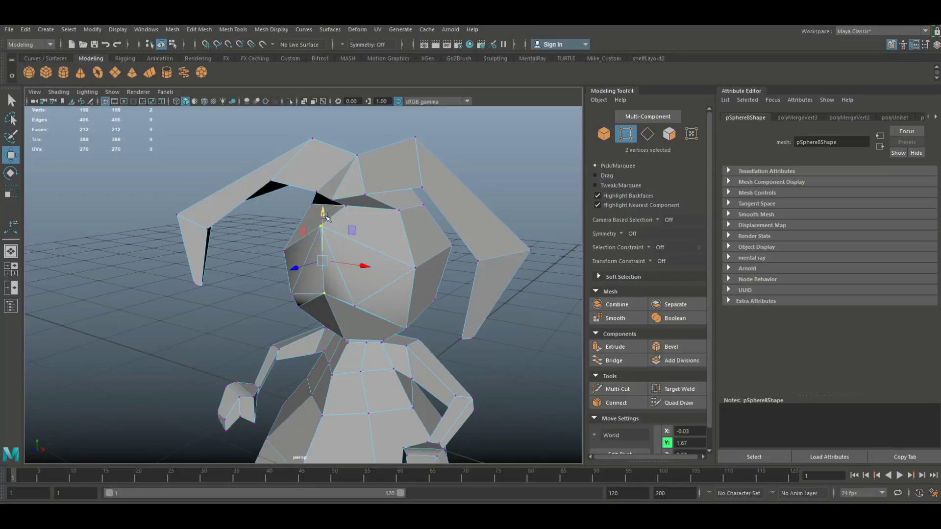
left_click(134, 349)
left_click_drag(135, 348, 235, 382, "alt")
left_click_drag(307, 330, 451, 337, "alt")
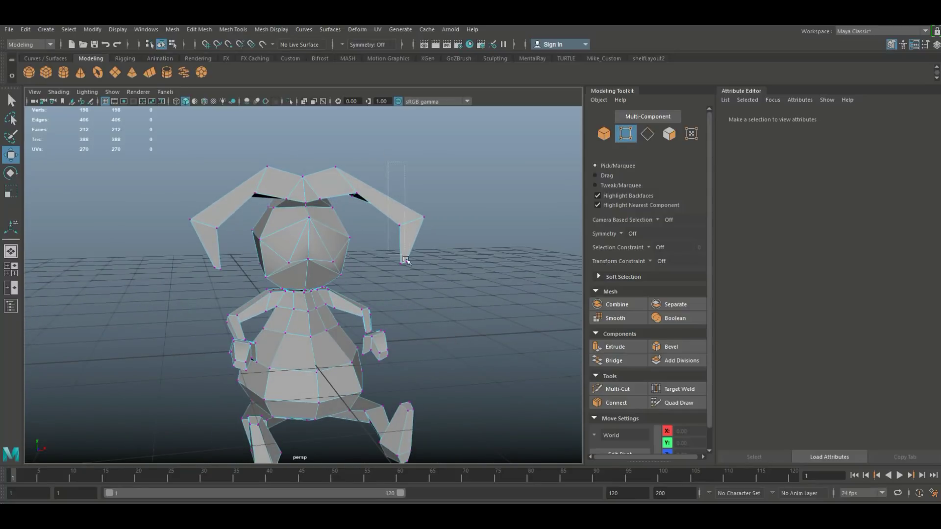
Step: Select six vertices on the head's side and soft-move them sideways and up
left_click_drag(407, 261, 407, 261)
left_click_drag(484, 330, 404, 345, "alt")
left_click_drag(424, 303, 487, 333)
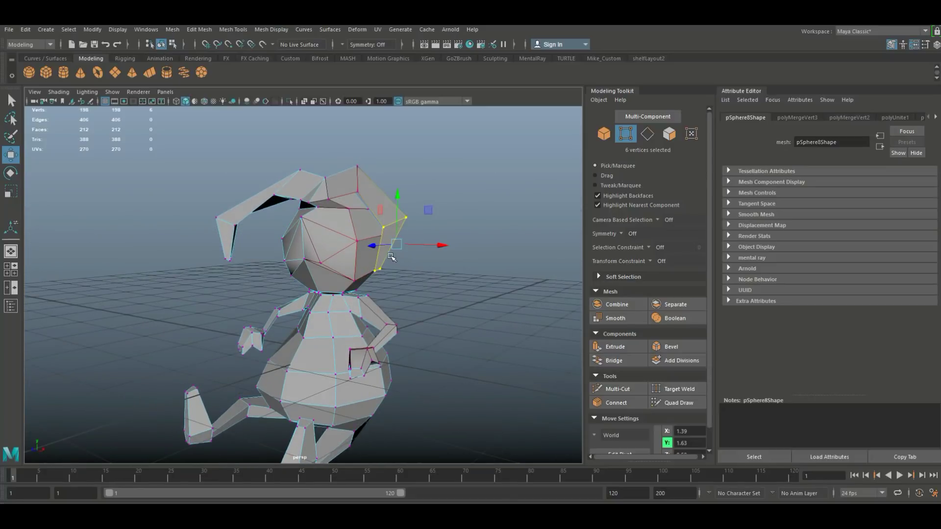
left_click_drag(374, 246, 316, 256)
key("b")
left_click_drag(392, 236, 397, 219)
Step: Pull the six vertices inward along X, tilt them with Rotate, then deselect
left_click_drag(379, 324, 431, 297, "alt")
left_click_drag(472, 233, 447, 232)
left_click_drag(435, 274, 328, 299, "alt")
key("e")
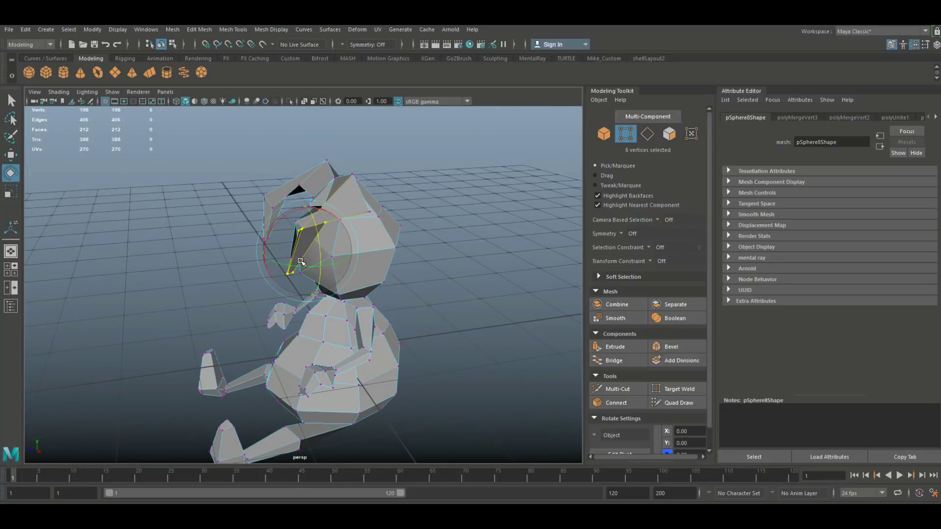
left_click_drag(277, 241, 327, 263)
key("w")
left_click(450, 310)
left_click_drag(450, 313, 452, 362, "alt")
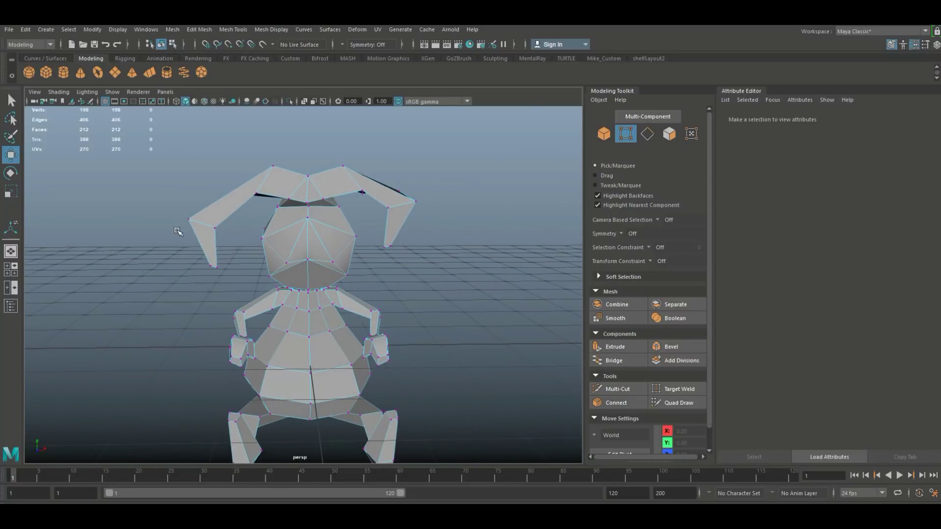
Step: Move the left ear tip down and outward and the hand up and inward
left_click_drag(246, 297, 235, 293)
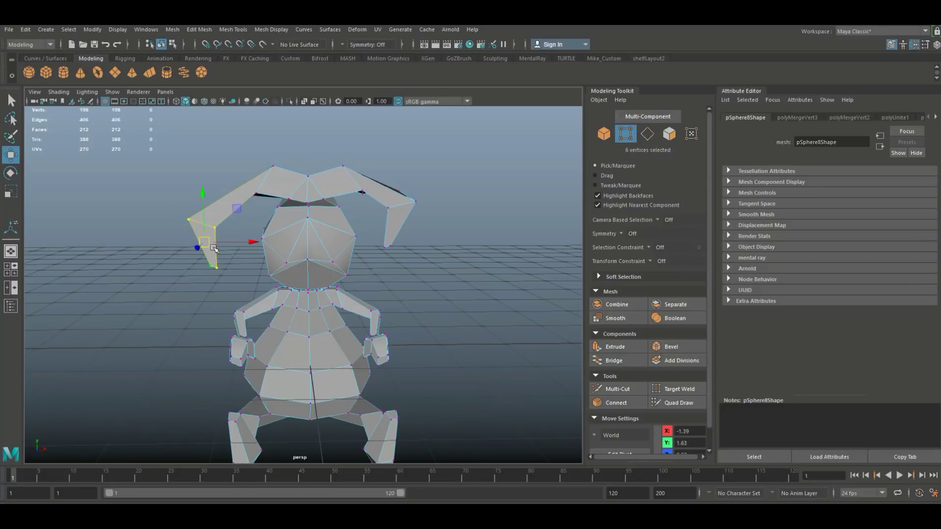
left_click_drag(204, 245, 219, 265)
mouse_move(449, 340)
left_mouse_down("alt")
mouse_move(476, 341)
mouse_move(463, 350)
mouse_move(468, 324)
mouse_move(458, 347)
left_mouse_up("alt")
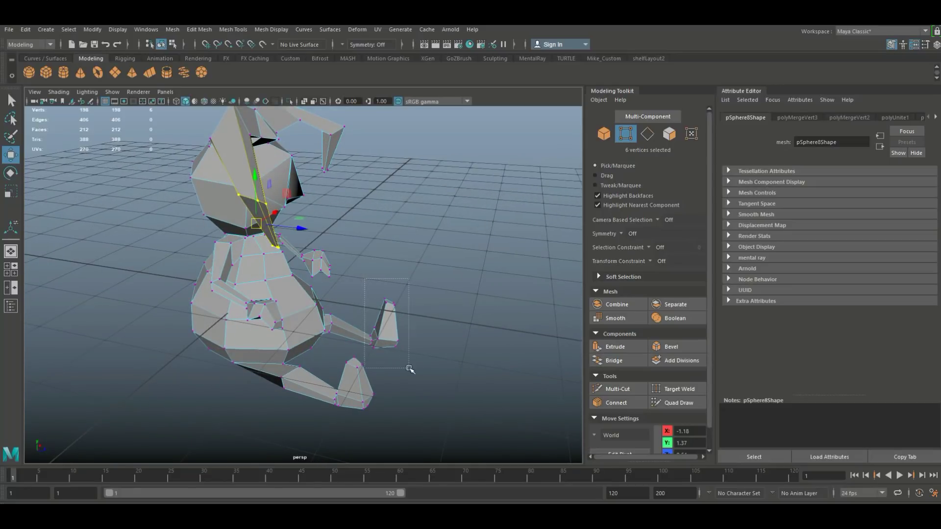
left_click_drag(439, 361, 438, 361)
left_click_drag(387, 327, 200, 349)
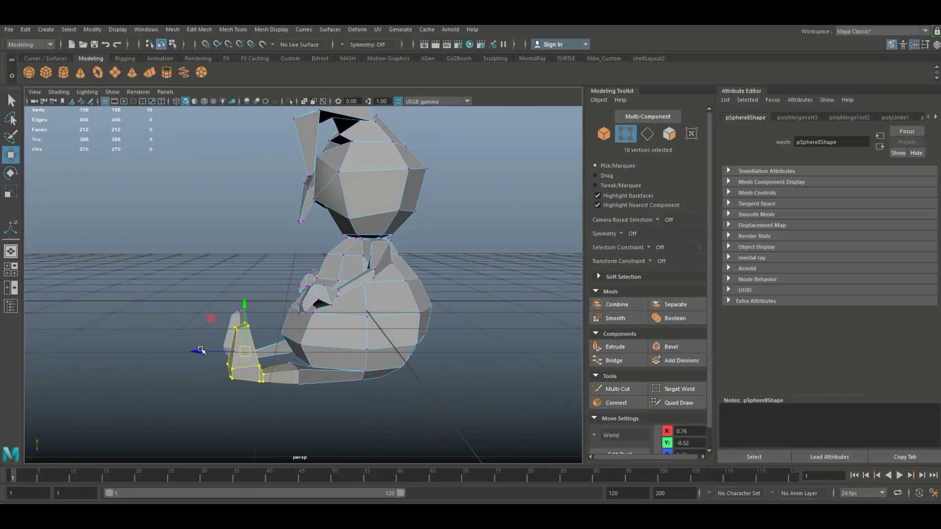
Step: Move the foot's bottom edge loop up and outward and push the leg loop outward
right_click_drag(291, 366, 292, 212)
double_click(294, 365)
mouse_move(294, 375)
left_mouse_down()
mouse_move(287, 370)
mouse_move(300, 374)
left_mouse_up()
left_click_drag(300, 374, 387, 395, "alt")
left_click_drag(363, 357, 377, 346)
left_click_drag(412, 383, 474, 366, "alt")
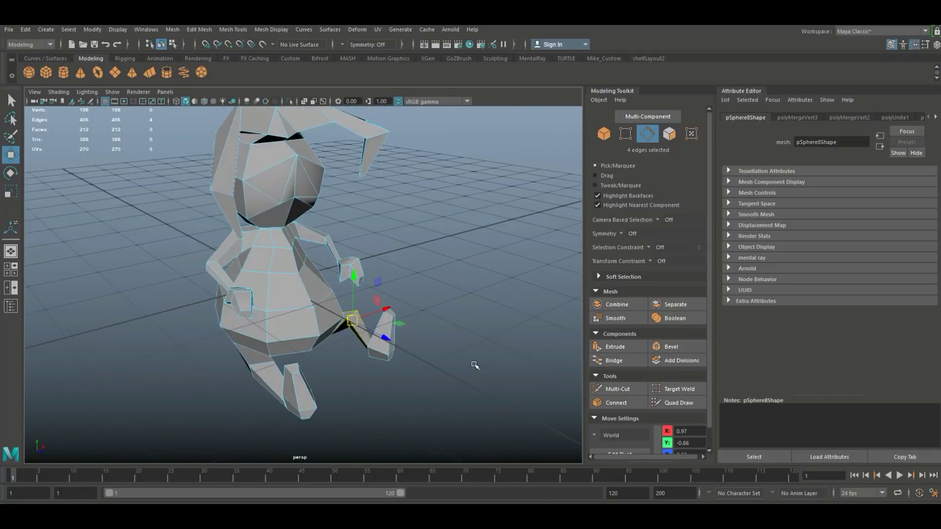
left_click_drag(350, 318, 369, 318)
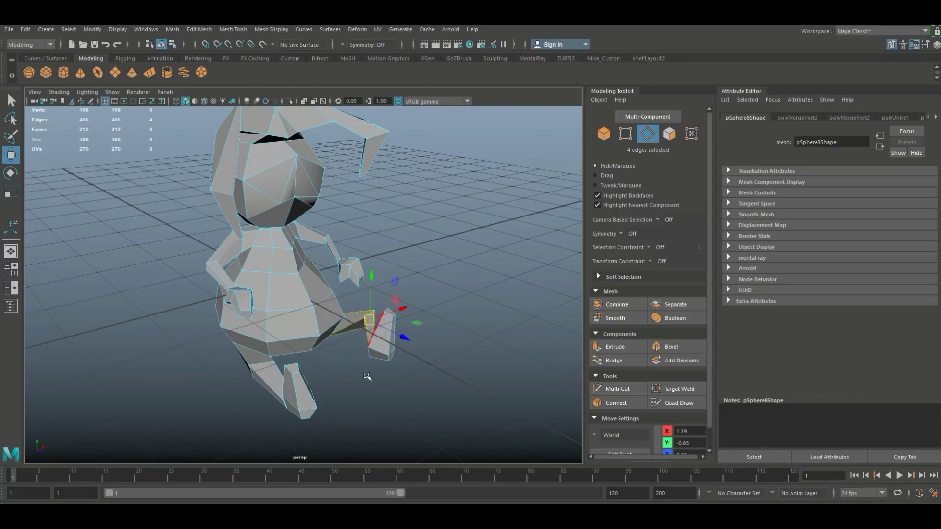
left_click_drag(367, 376, 430, 393, "alt")
Step: Select the leg edges and shift the leg back toward the body
left_click_drag(395, 343, 395, 343)
left_click_drag(338, 284, 279, 335)
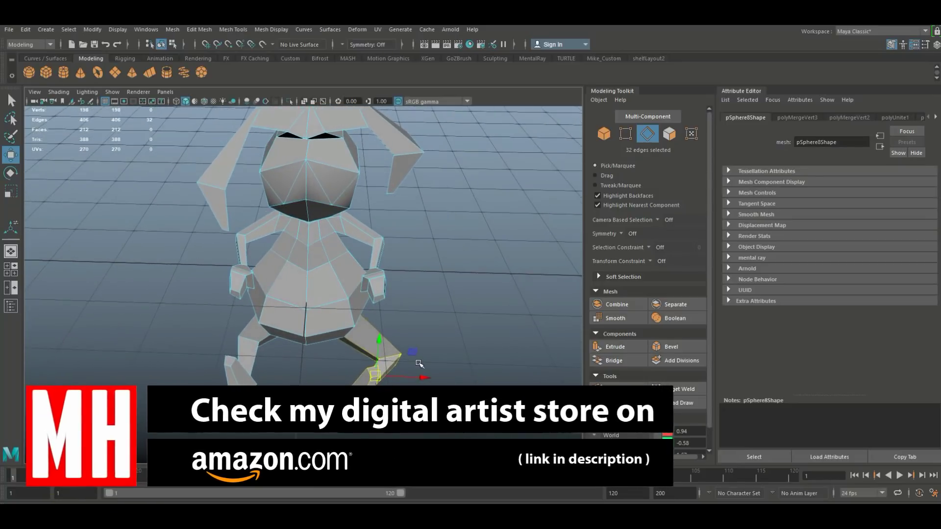
left_click_drag(378, 378, 363, 380)
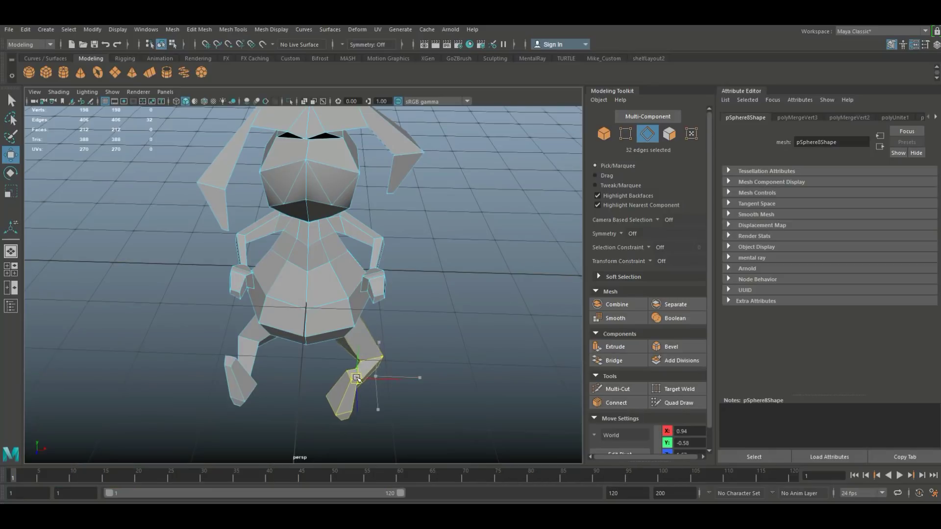
left_click_drag(469, 401, 436, 349, "alt")
left_click_drag(396, 368, 490, 353, "alt")
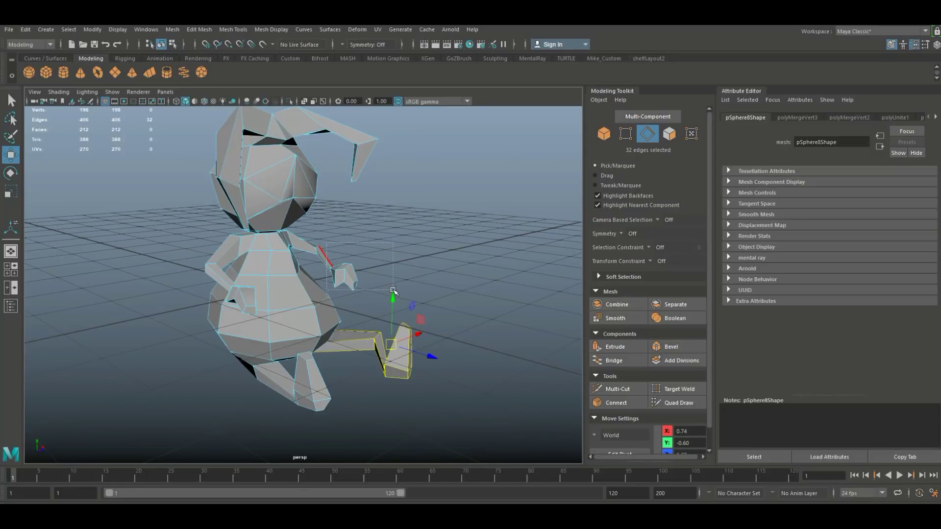
Step: Raise the hand and arm edges toward the shoulder, then clear the selection
left_click_drag(393, 290, 383, 290)
left_click_drag(335, 267, 334, 239)
left_click_drag(381, 288, 323, 296, "alt")
left_click(457, 329)
scroll(453, 334, "down", 3)
left_click_drag(454, 333, 406, 361, "alt")
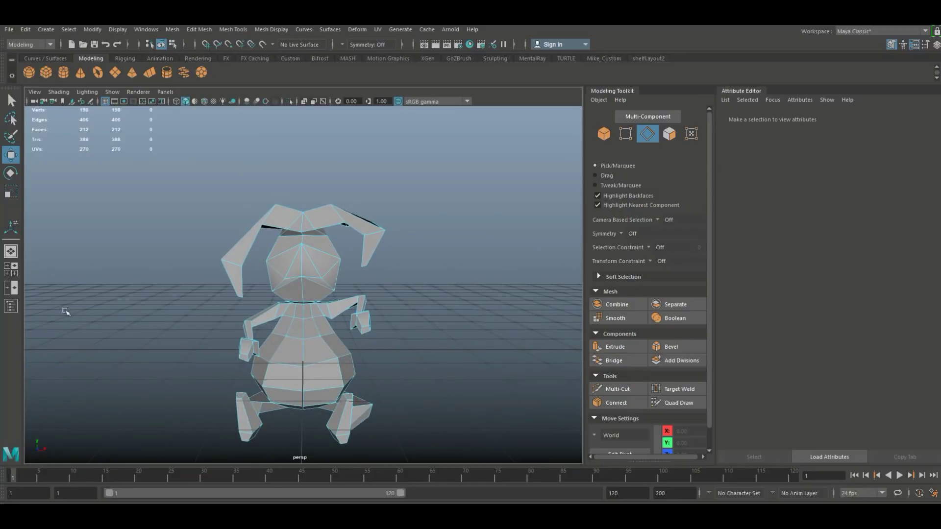
Step: In the enlarged front view, select the bunny's head and ear vertices
left_click(11, 269)
key("space")
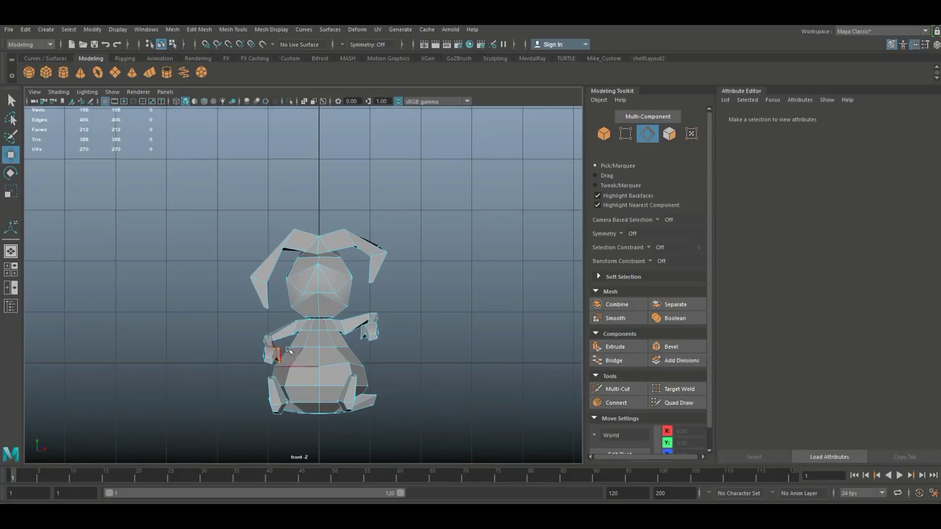
right_click_drag(329, 233, 277, 227)
left_click_drag(447, 325, 374, 320)
key("f")
right_click_drag(403, 354, 416, 355, "alt")
middle_click_drag(415, 355, 407, 276, "alt")
left_click_drag(273, 271, 384, 277)
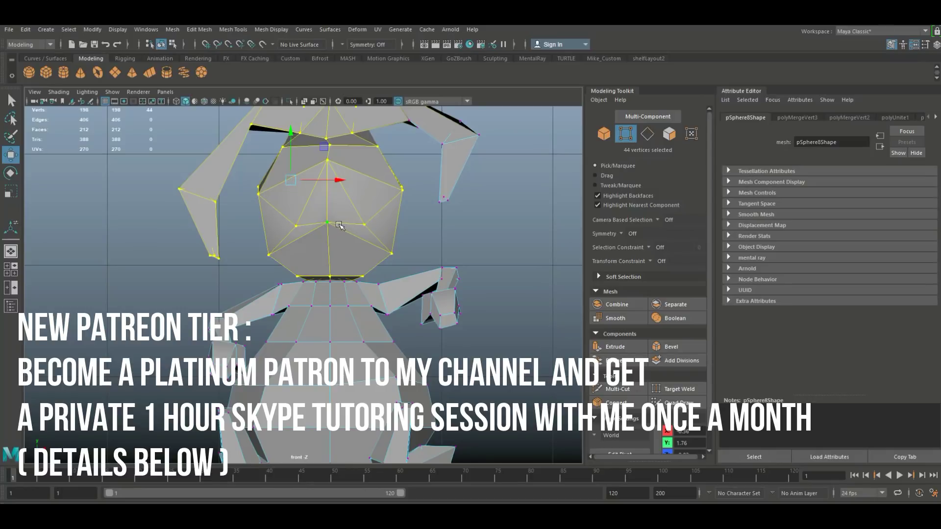
Step: Tilt the head and both ears slightly clockwise to one side
key("e")
left_click_drag(341, 174, 341, 179)
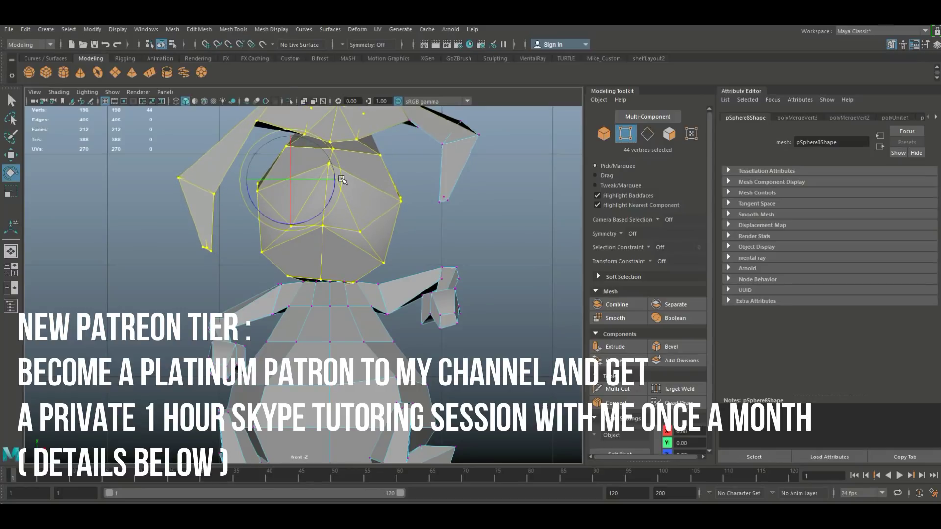
key("ctrl+z")
middle_click_drag(452, 214, 453, 276, "alt")
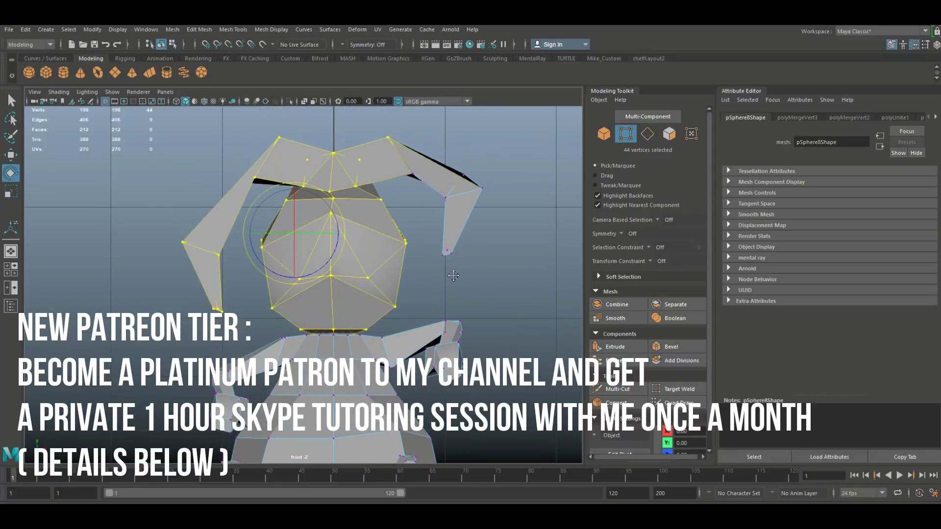
left_click_drag(517, 266, 522, 282, "shift")
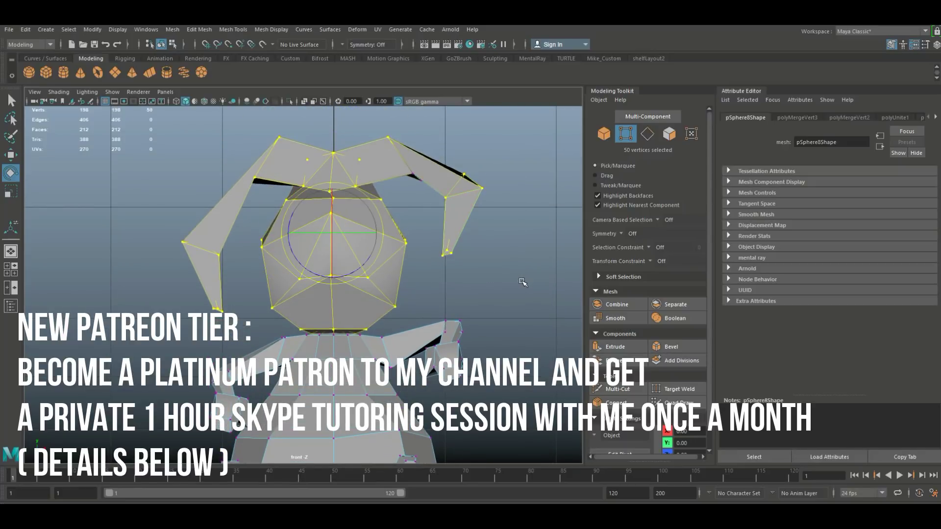
left_click_drag(386, 251, 386, 259)
Step: Raise the head and ears a little, then nudge them into place in perspective
key("w")
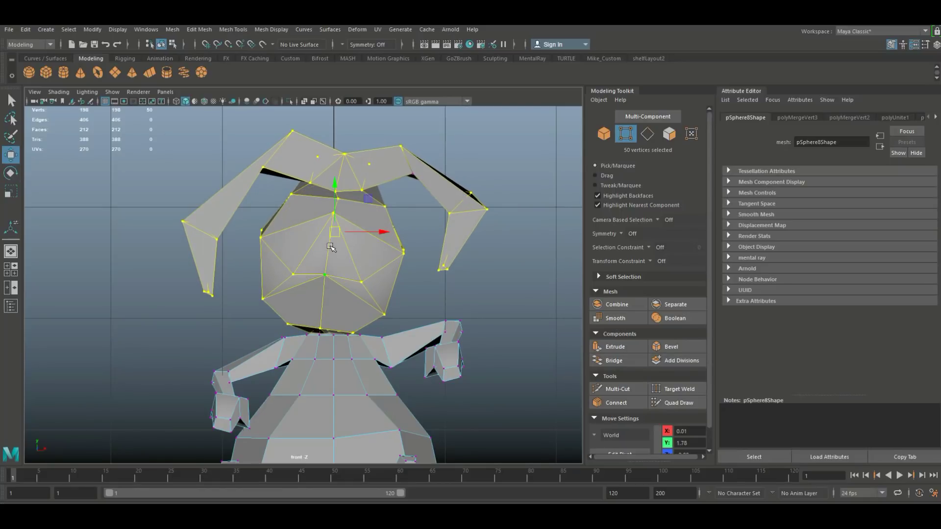
left_click_drag(337, 235, 346, 234)
left_click(13, 271)
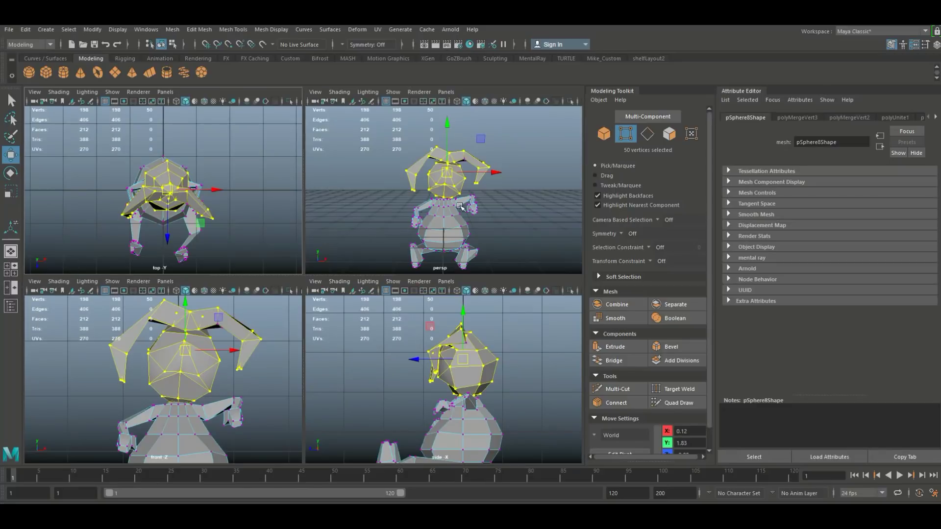
key("space")
left_click_drag(374, 318, 442, 342, "alt")
key("e")
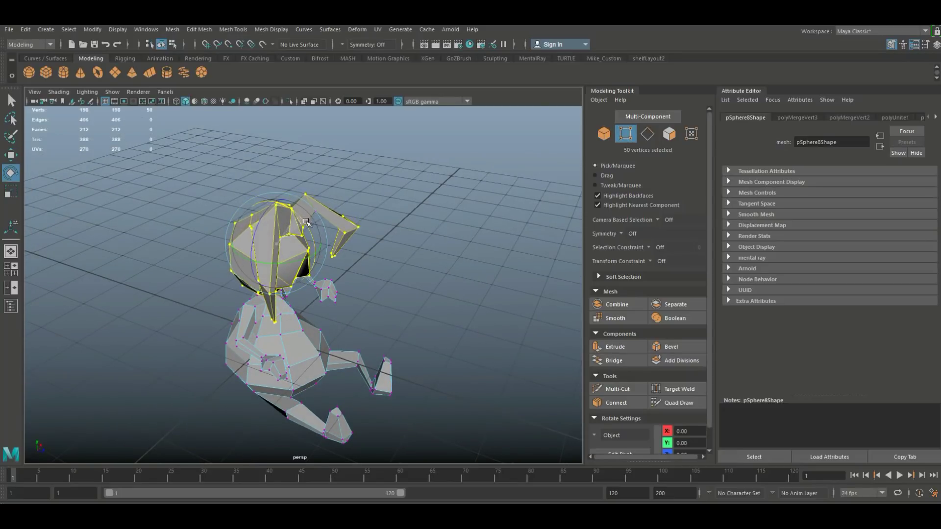
left_click_drag(345, 305, 386, 289, "alt")
key("w")
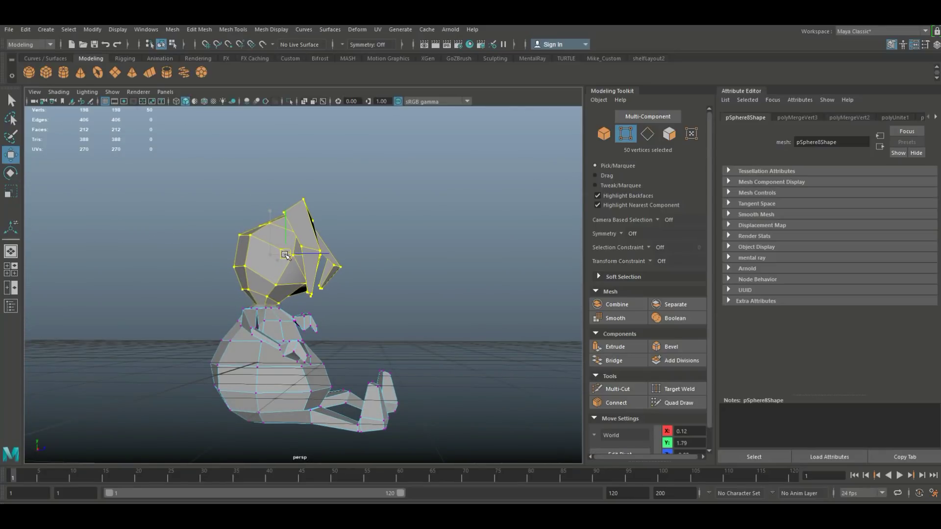
left_click_drag(286, 254, 289, 253)
Step: Clear the vertex selection and orbit around the posed bunny to inspect it
scroll(288, 254, "up", 4)
left_click_drag(336, 329, 263, 346, "alt")
left_click(499, 341)
scroll(498, 342, "down", 5)
left_click_drag(492, 351, 452, 292, "alt")
scroll(443, 301, "up", 4)
middle_click_drag(442, 313, 426, 323, "alt")
left_click_drag(442, 353, 431, 385, "alt")
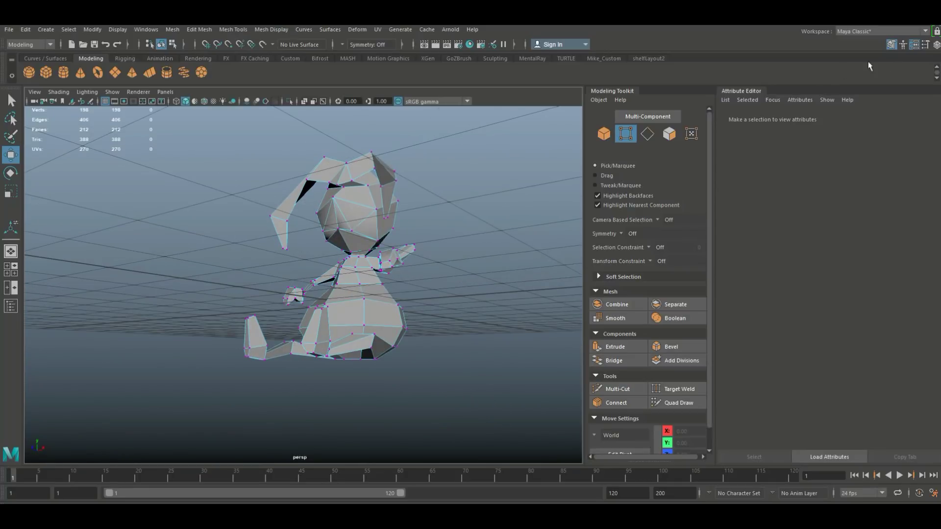
Step: Close the Modeling Toolkit and Attribute Editor panels and recentre the view on the bunny
left_click(892, 48)
left_click(918, 48)
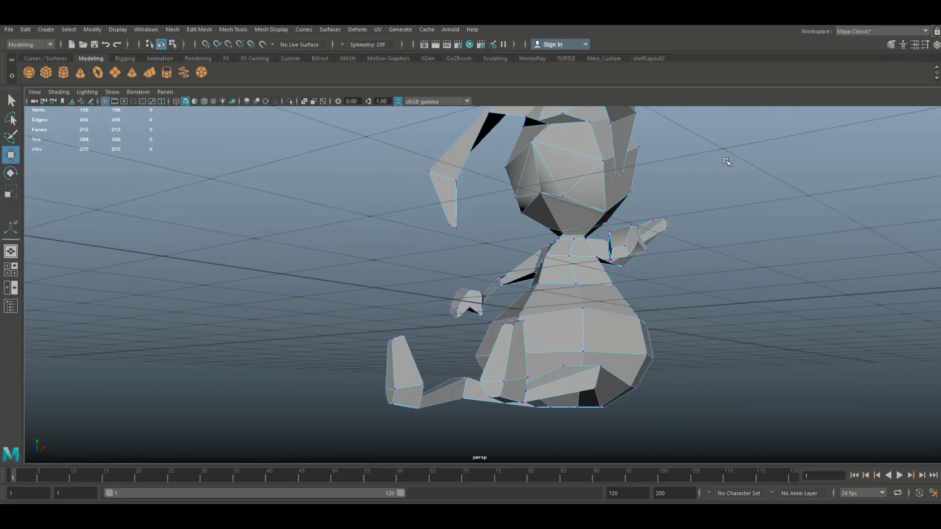
scroll(727, 162, "down", 5)
middle_click_drag(699, 244, 577, 267, "alt")
left_click_drag(577, 267, 550, 313, "alt")
Step: In Object Mode, move the whole bunny mesh up along Y to rest on the grid
right_click_drag(513, 200, 573, 182)
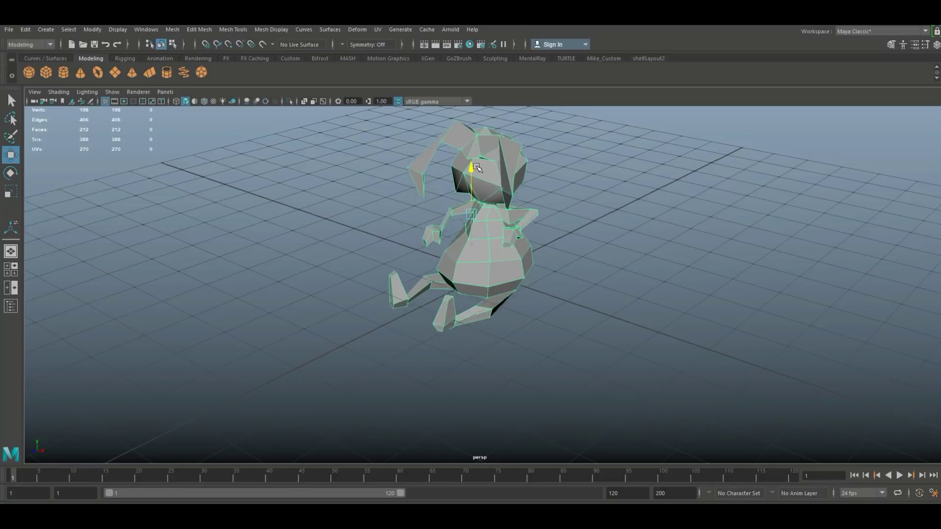
left_click_drag(476, 168, 489, 134)
left_click_drag(502, 226, 491, 187, "alt")
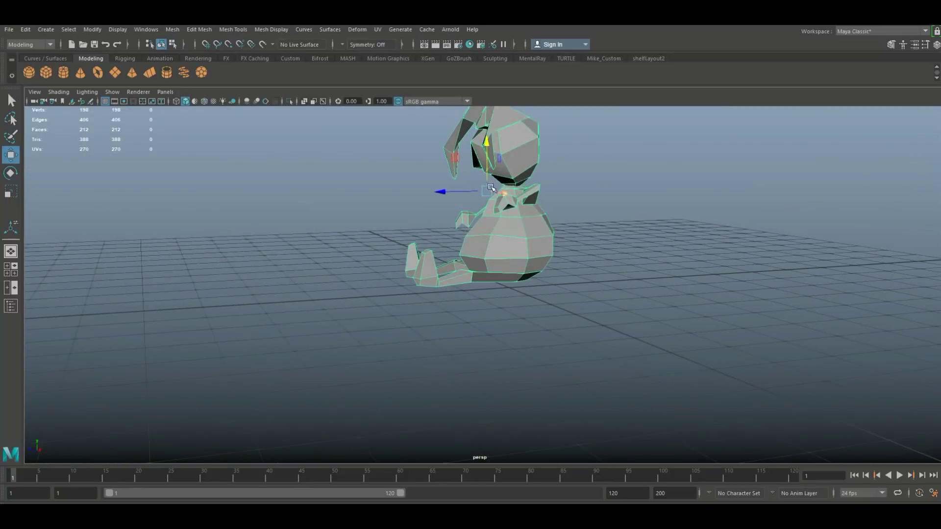
left_click_drag(487, 142, 491, 153)
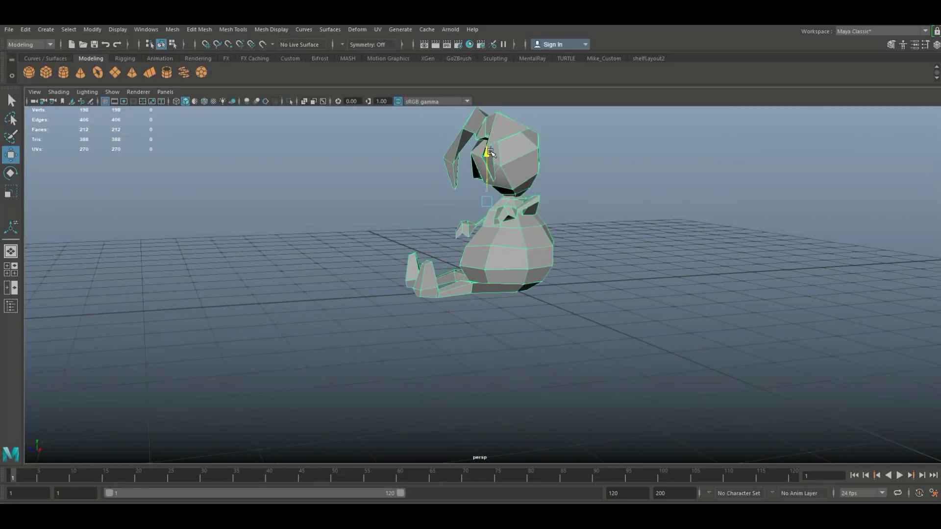
left_click_drag(476, 196, 346, 376, "alt")
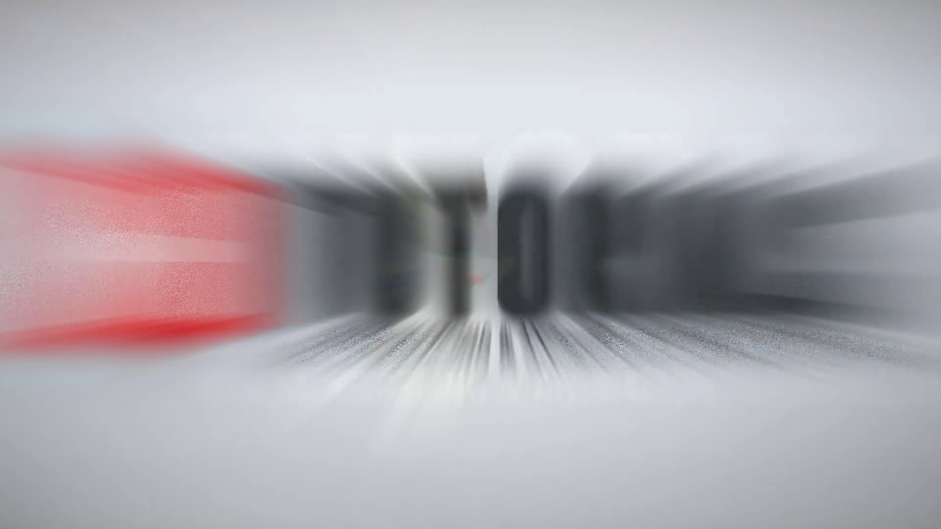